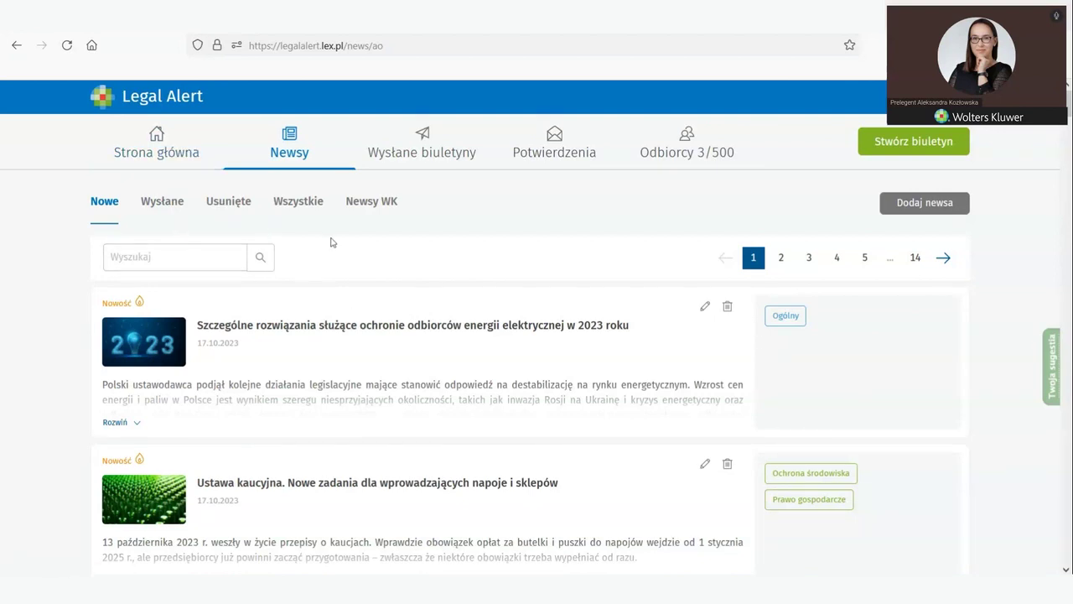
Step: Go to the Strona główna dashboard with news, recipient count and the latest newsletter
click(149, 148)
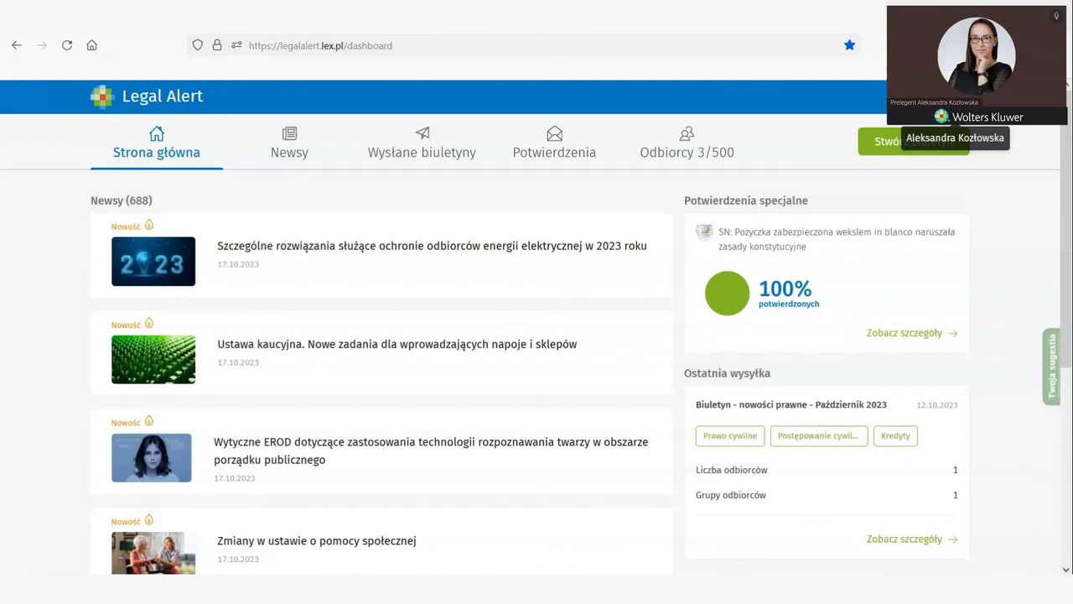
click(1039, 96)
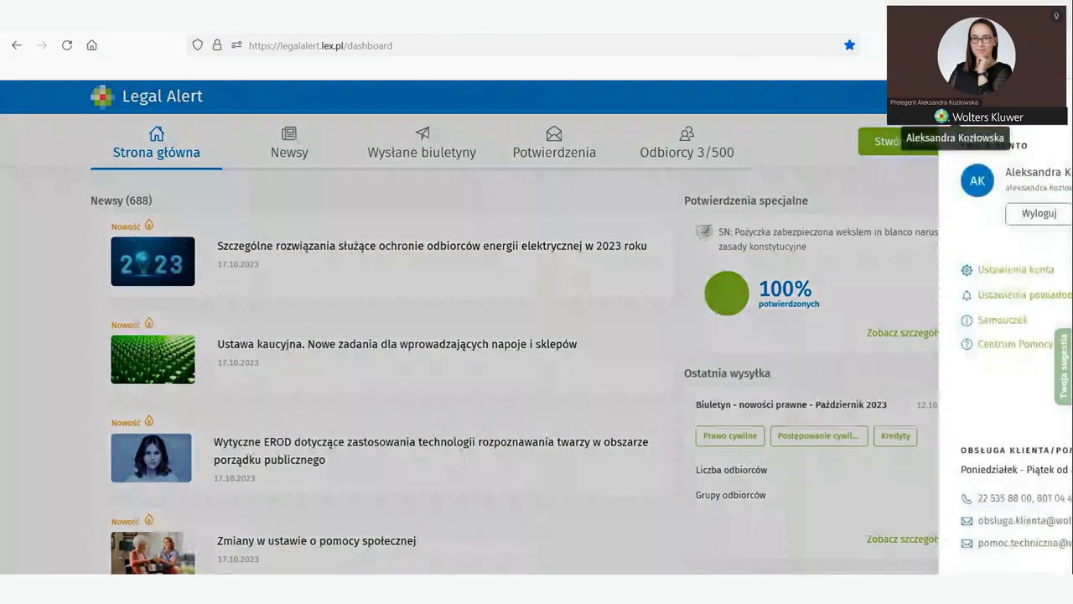
click(755, 105)
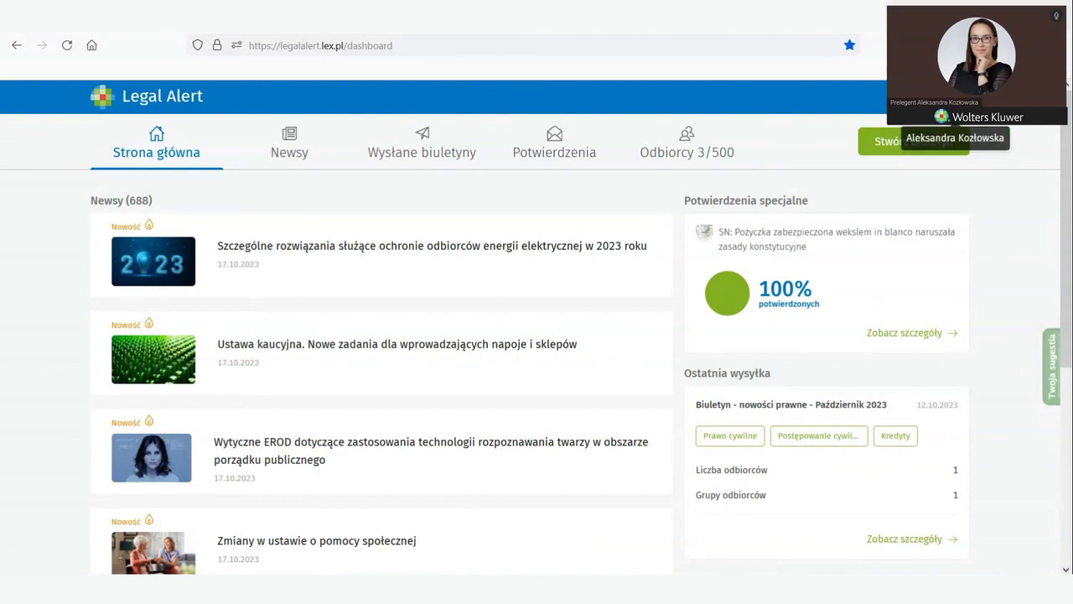
click(956, 97)
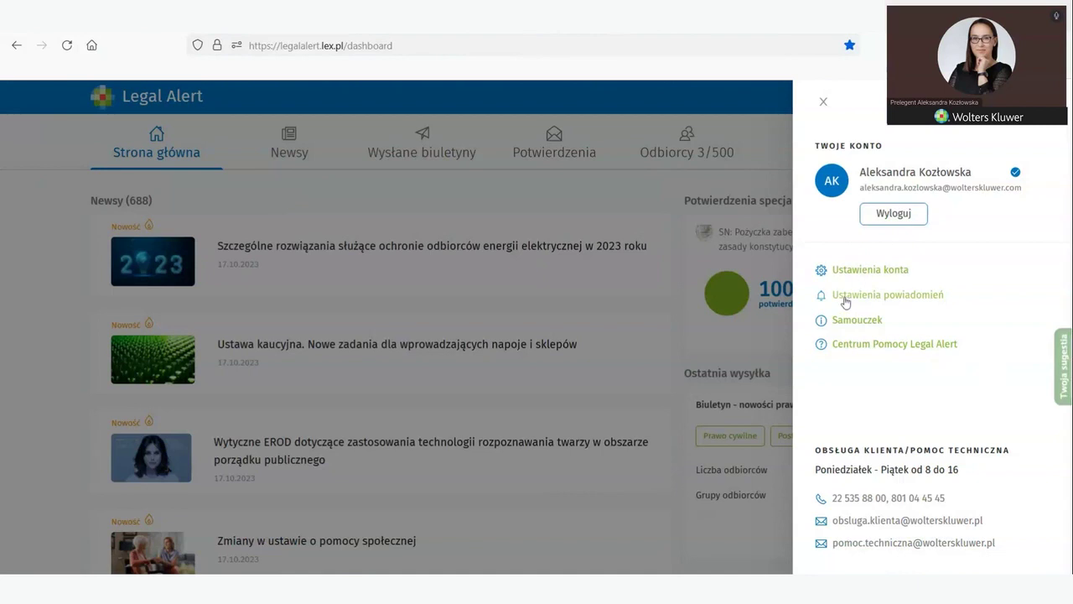
Step: Review the notification settings, all four types on for e-mail and in-app, and cancel without saving
click(845, 298)
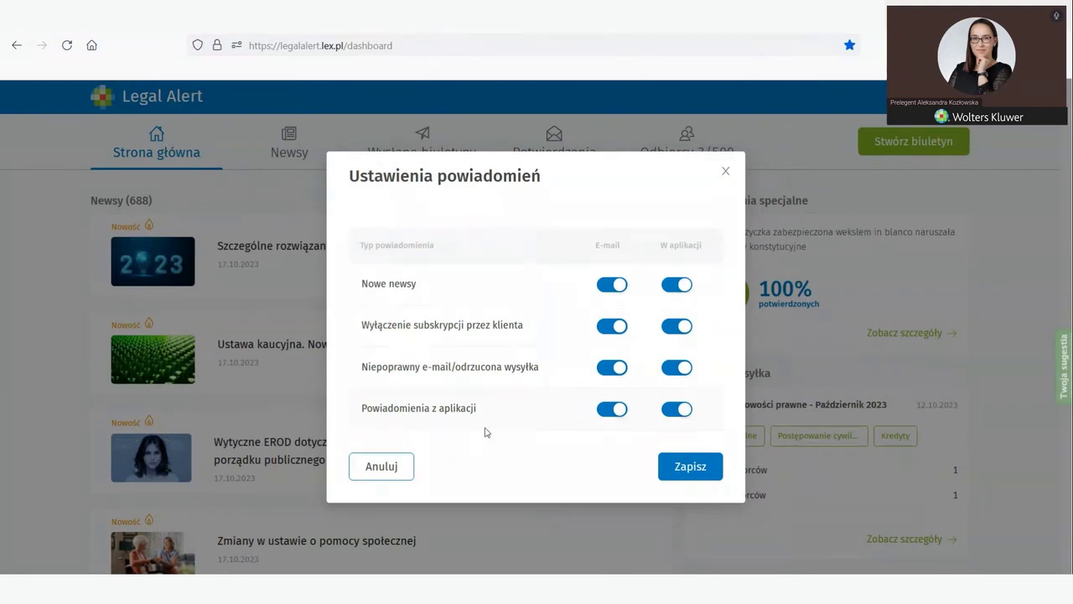
click(386, 476)
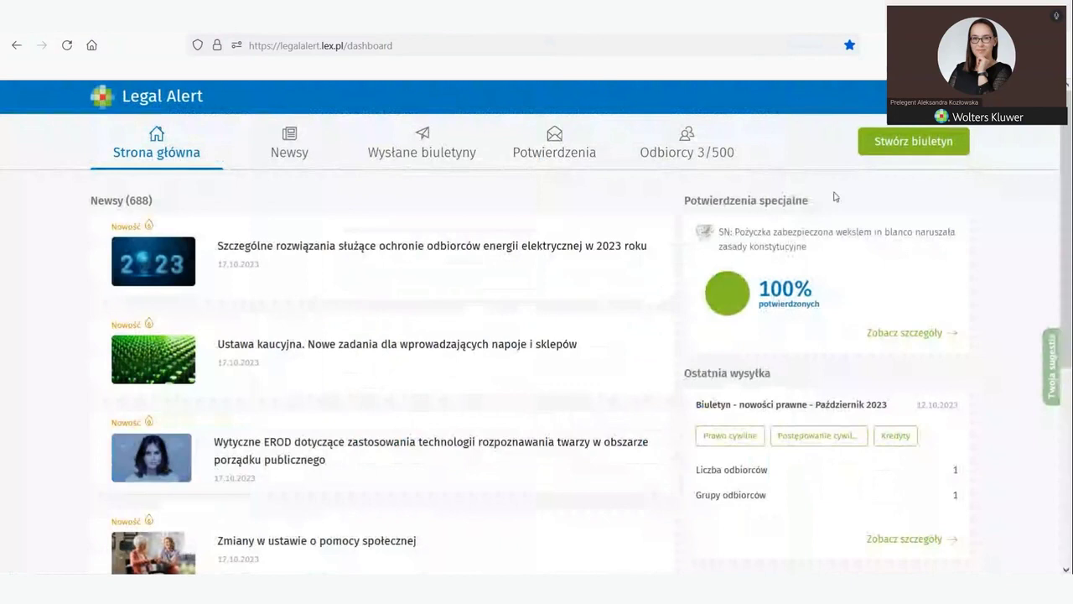
click(1039, 95)
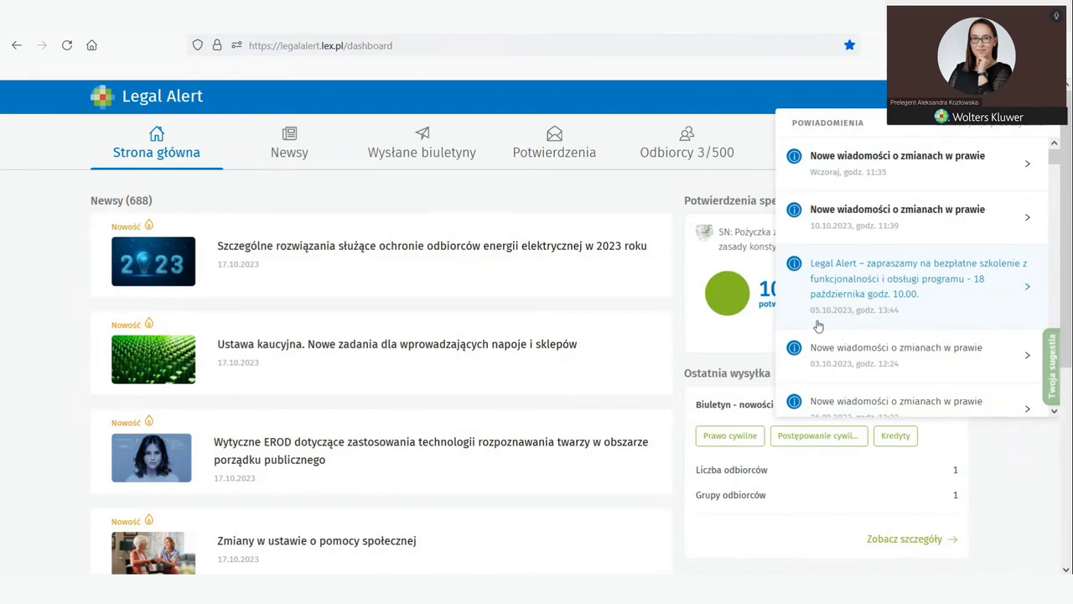
click(923, 405)
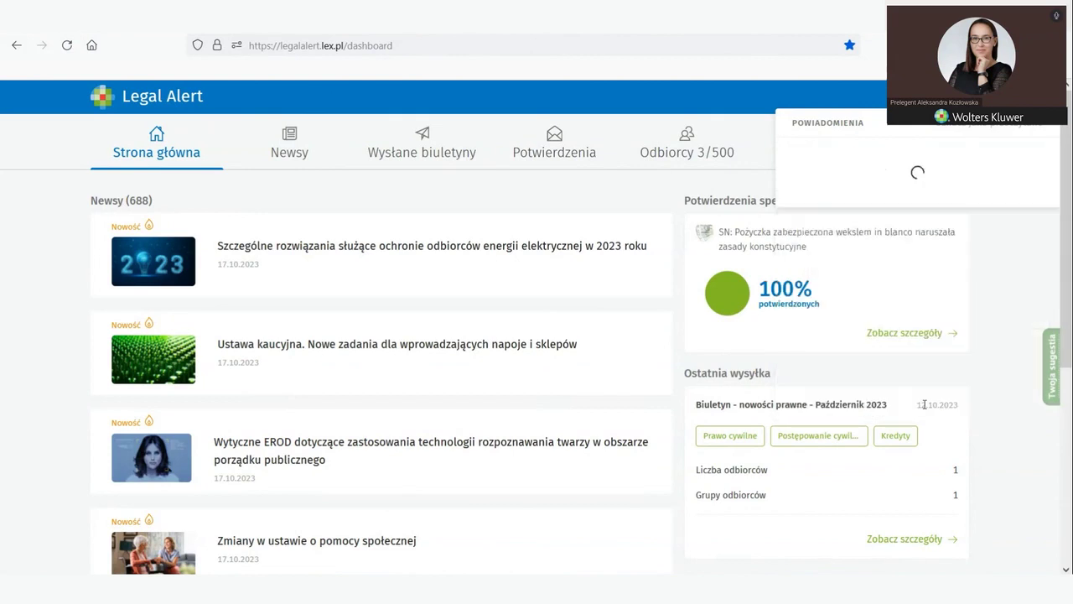
click(1005, 485)
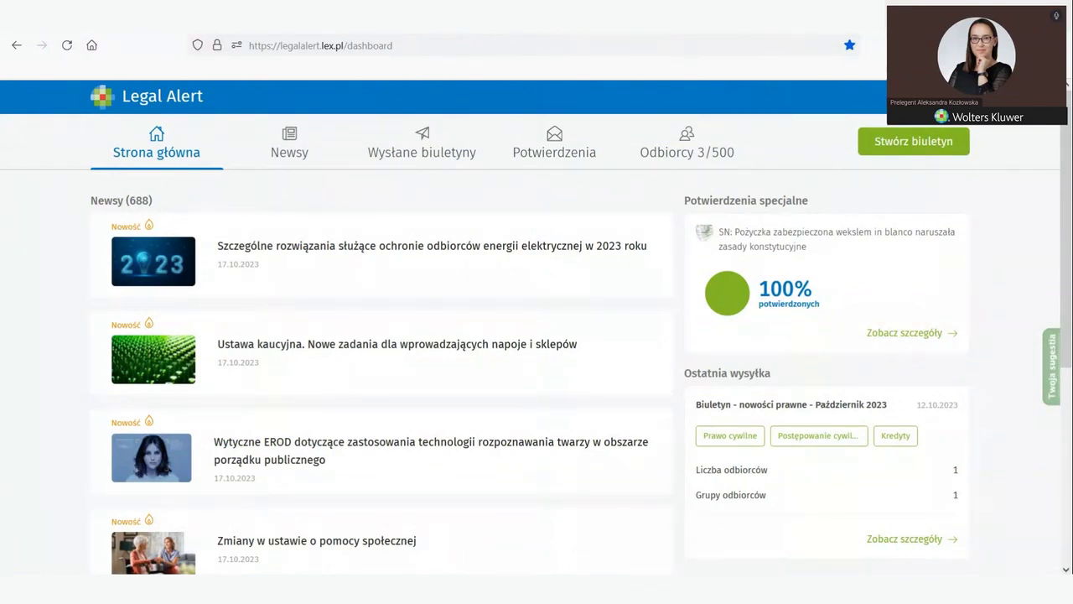
key(alt+Tab)
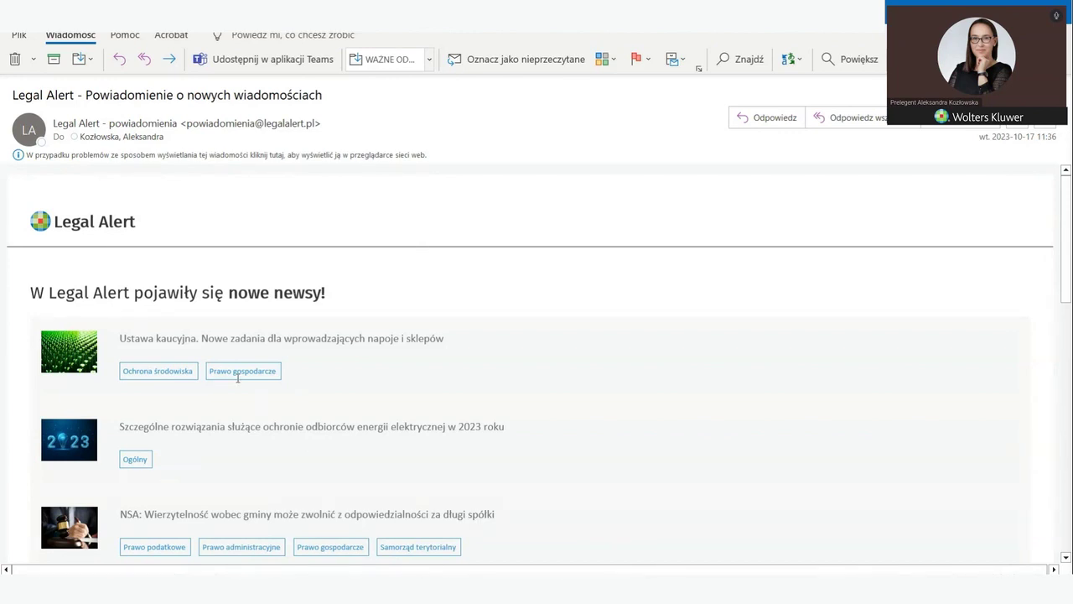
scroll(239, 340, down, 3)
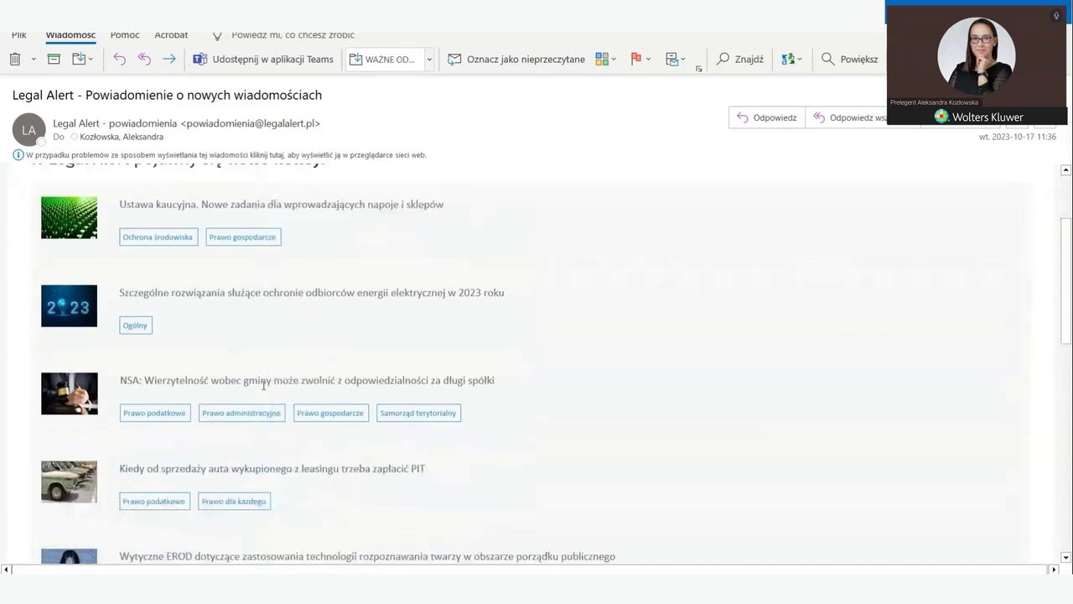
scroll(263, 384, up, 2)
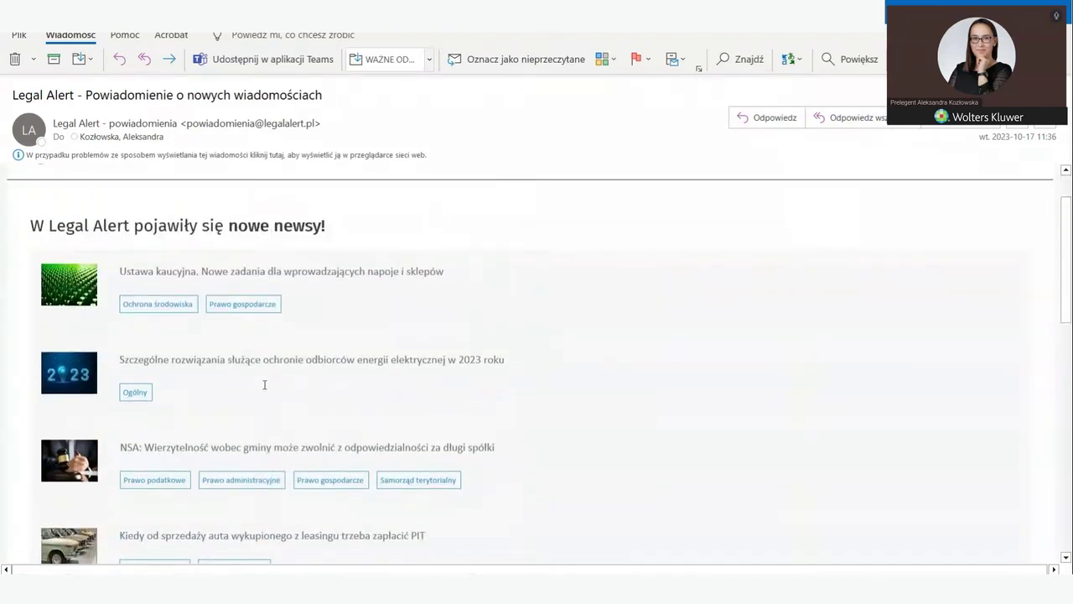
scroll(227, 369, down, 5)
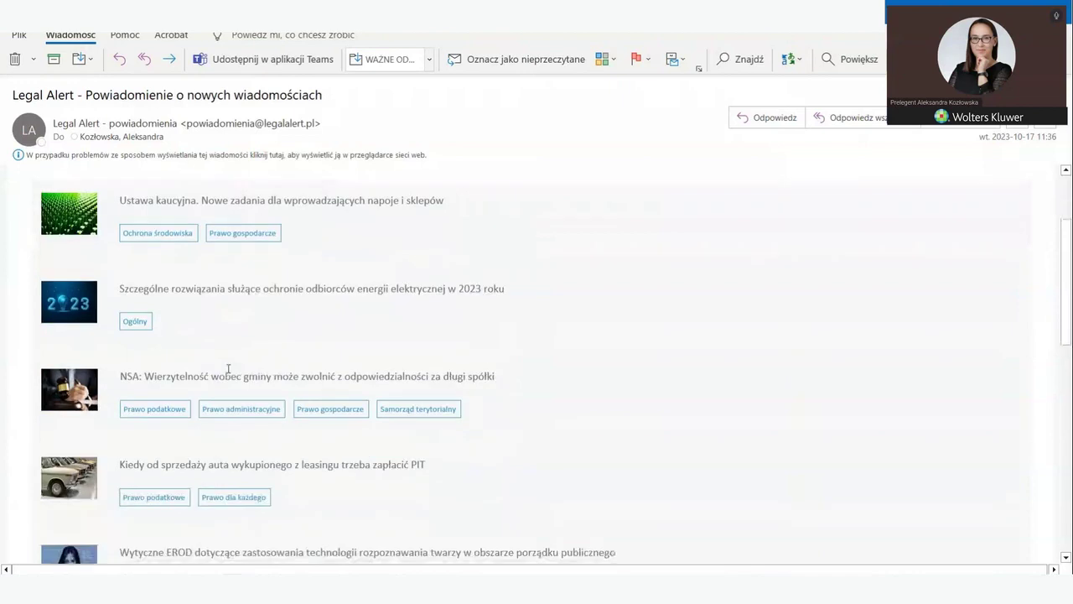
scroll(185, 356, down, 2)
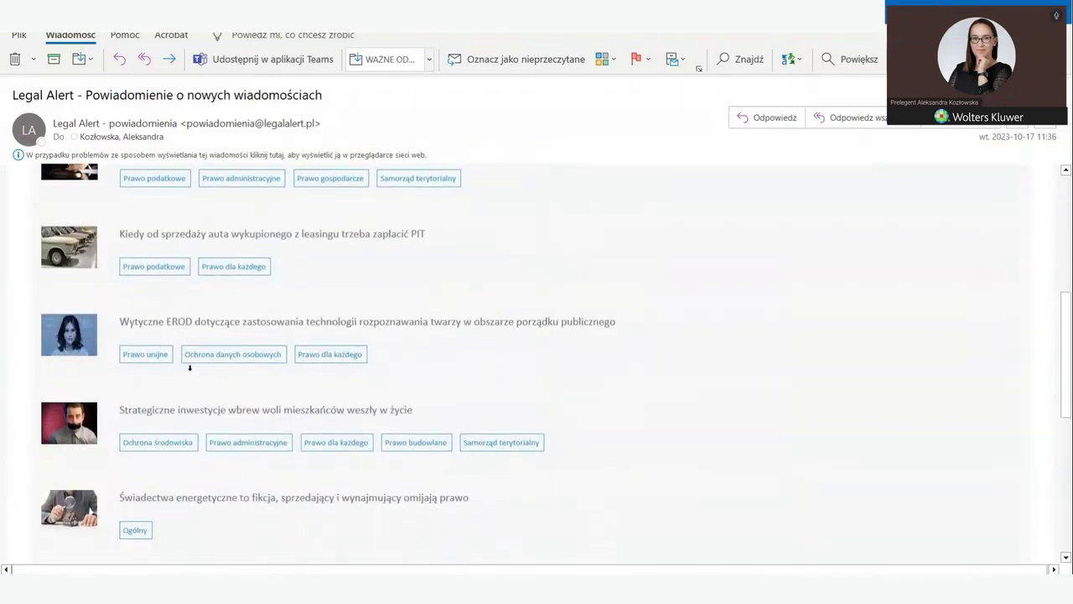
scroll(190, 367, down, 5)
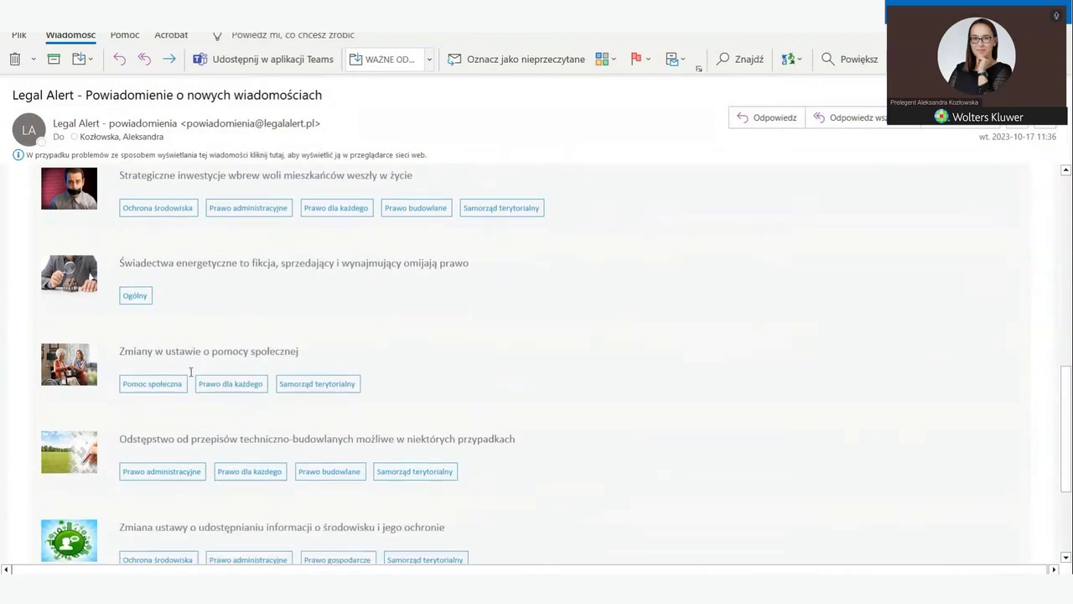
scroll(201, 394, down, 4)
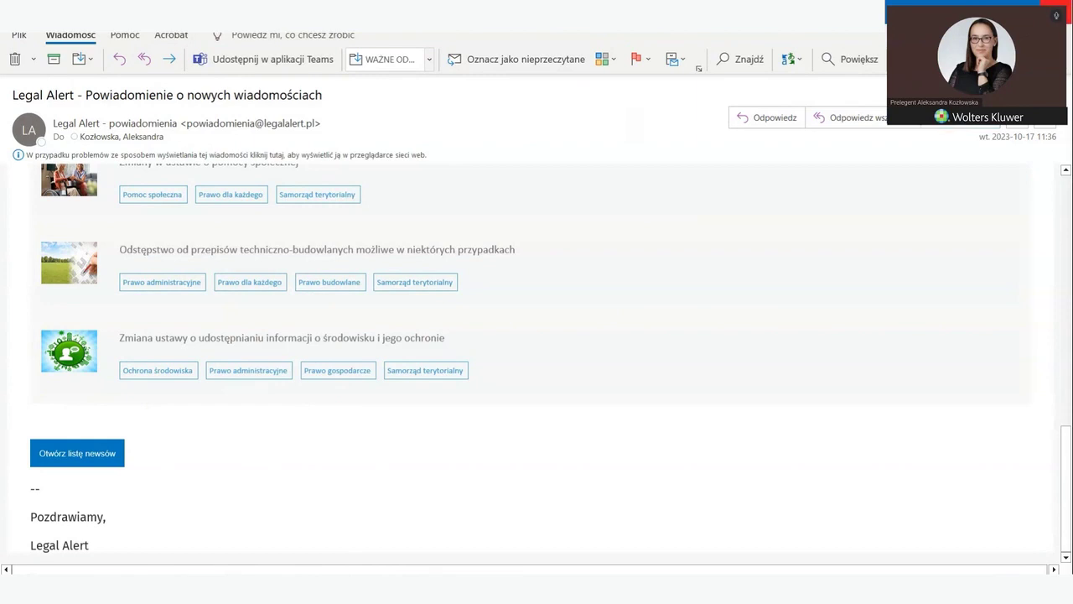
key(alt+Tab)
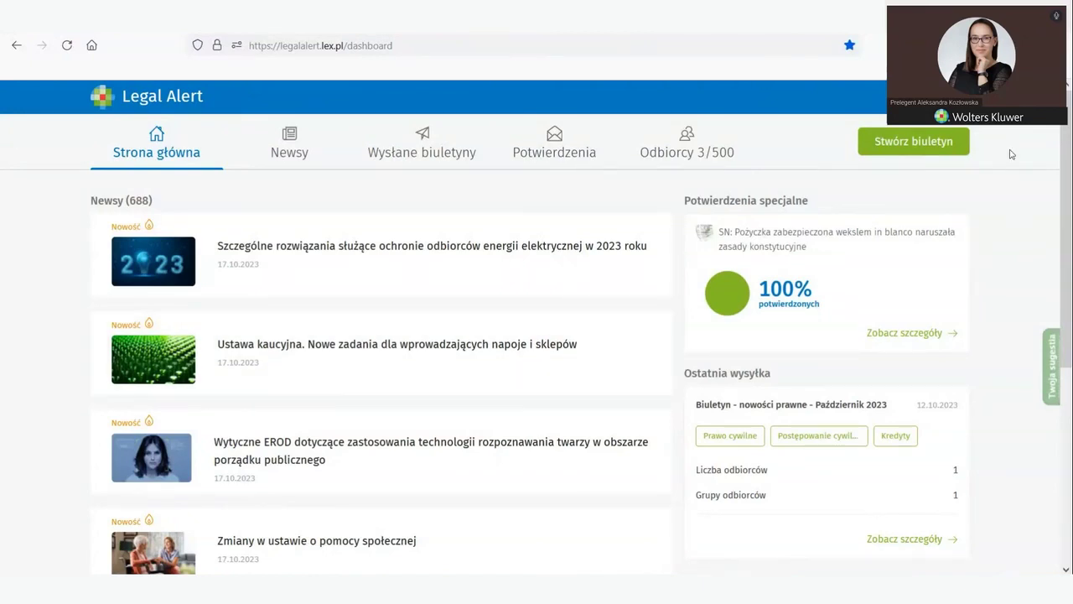
Step: Open the company contact details form via Ustawienia konta in the account panel
click(955, 97)
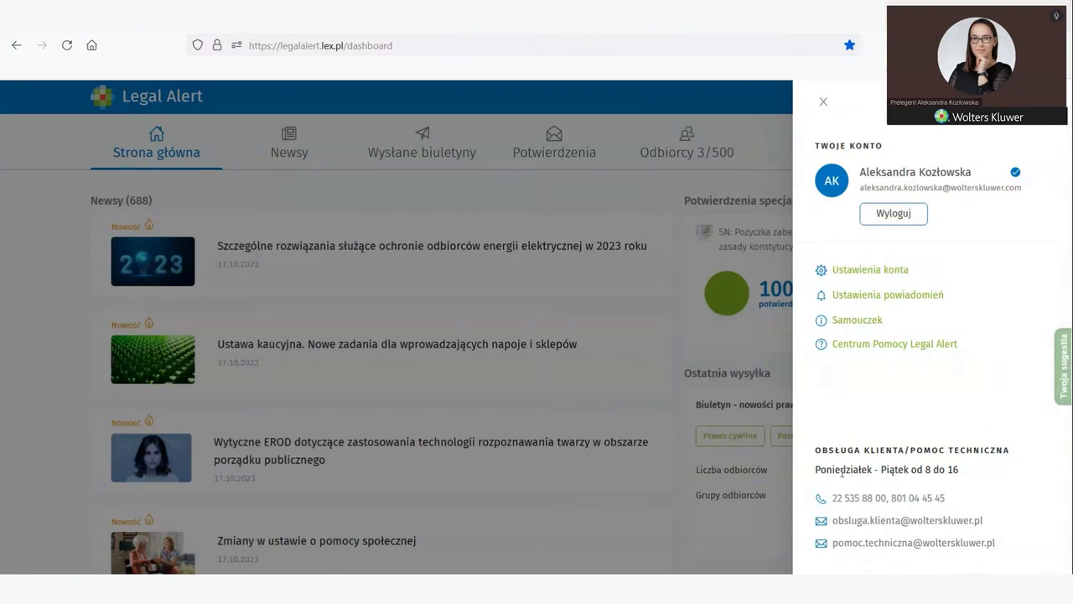
click(849, 271)
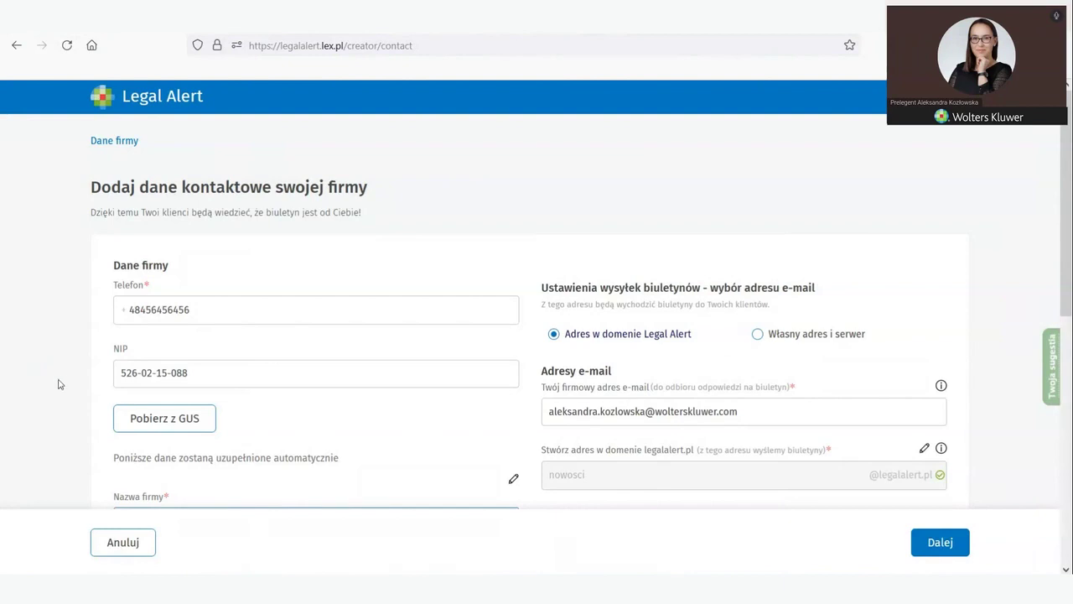
scroll(62, 384, down, 3)
scroll(79, 388, up, 2)
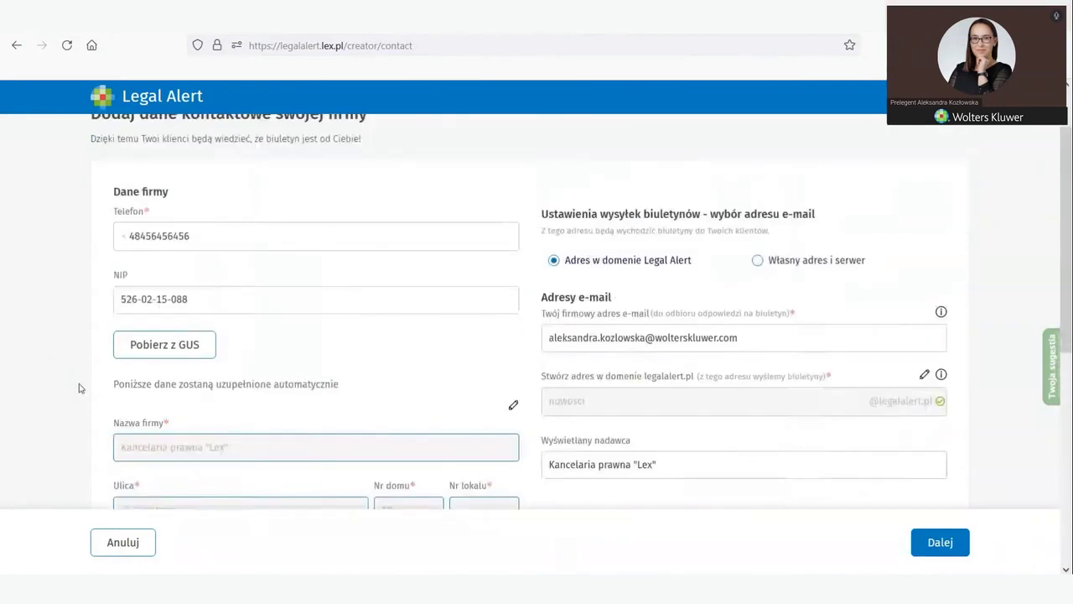
scroll(155, 372, up, 2)
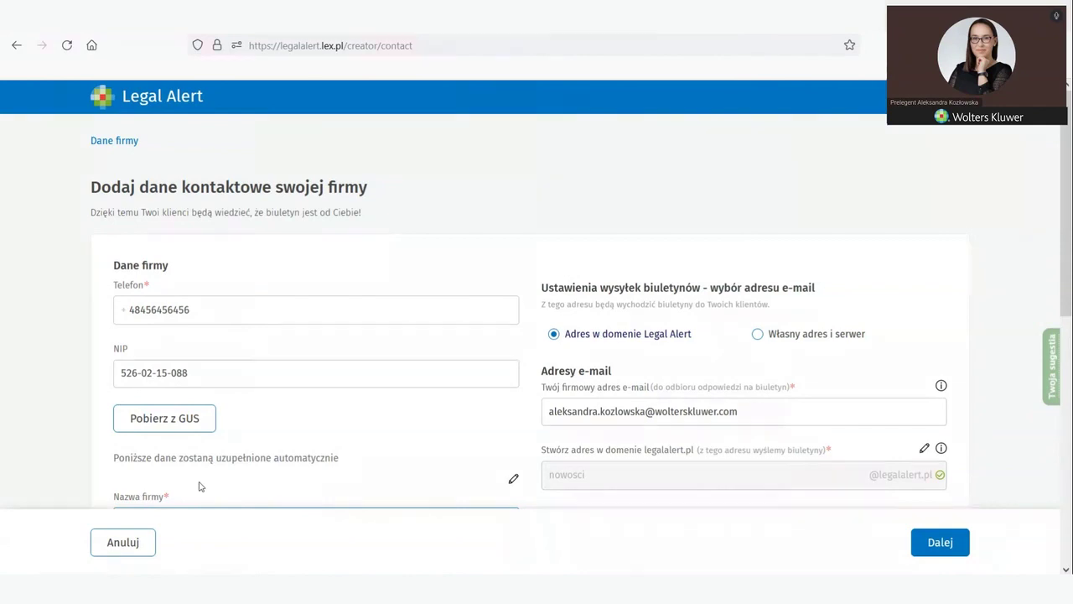
click(188, 306)
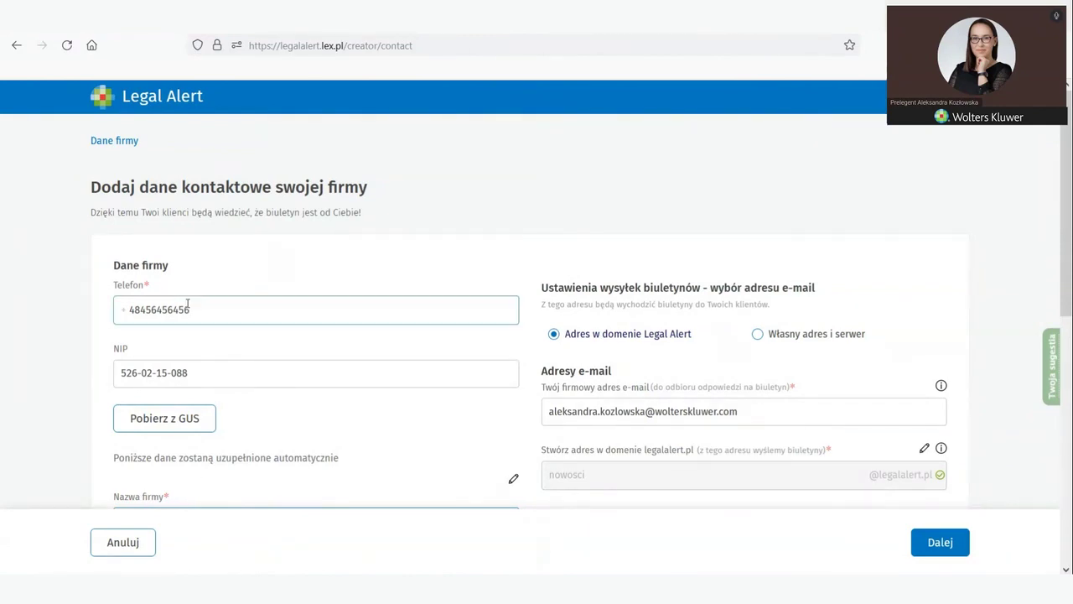
click(173, 336)
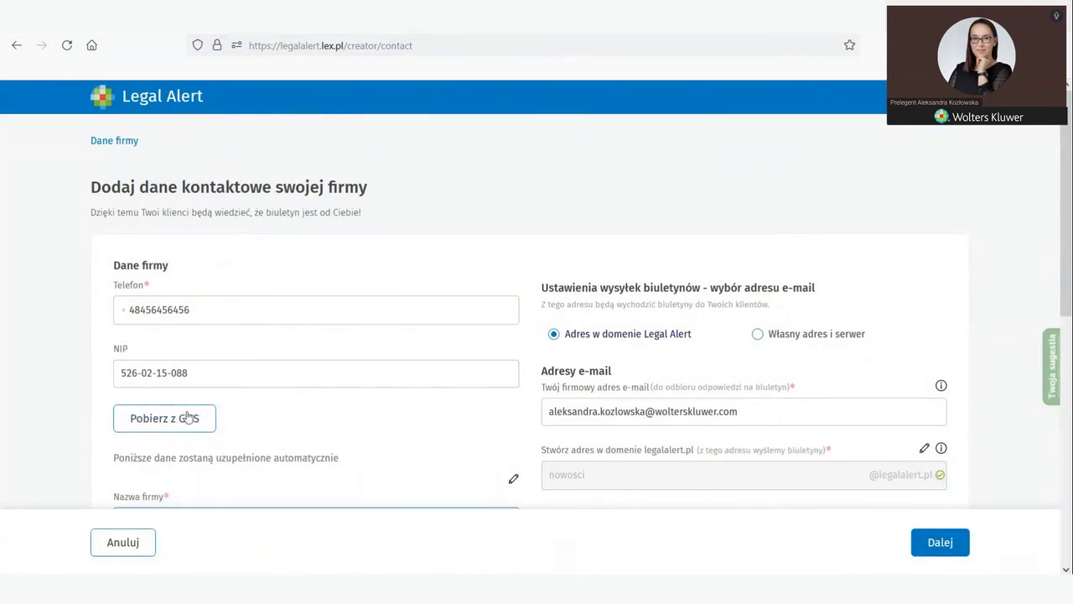
scroll(119, 452, down, 3)
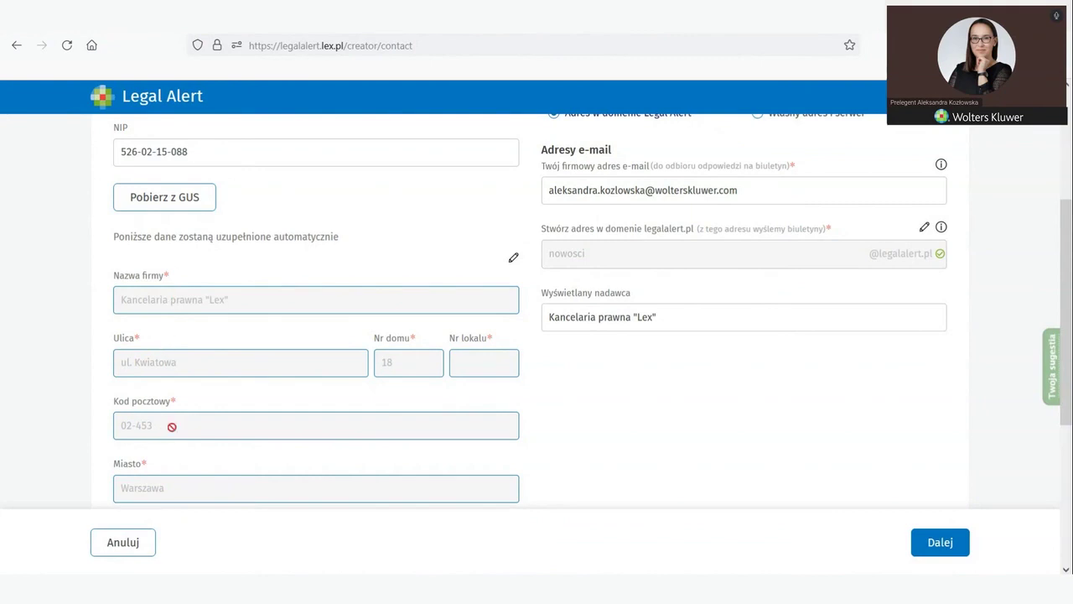
scroll(182, 410, down, 2)
scroll(449, 394, up, 2)
scroll(385, 363, down, 2)
scroll(388, 364, up, 2)
Step: Add a Skype contact row, then remove it, and switch to the Gmail newsletter
scroll(387, 365, down, 3)
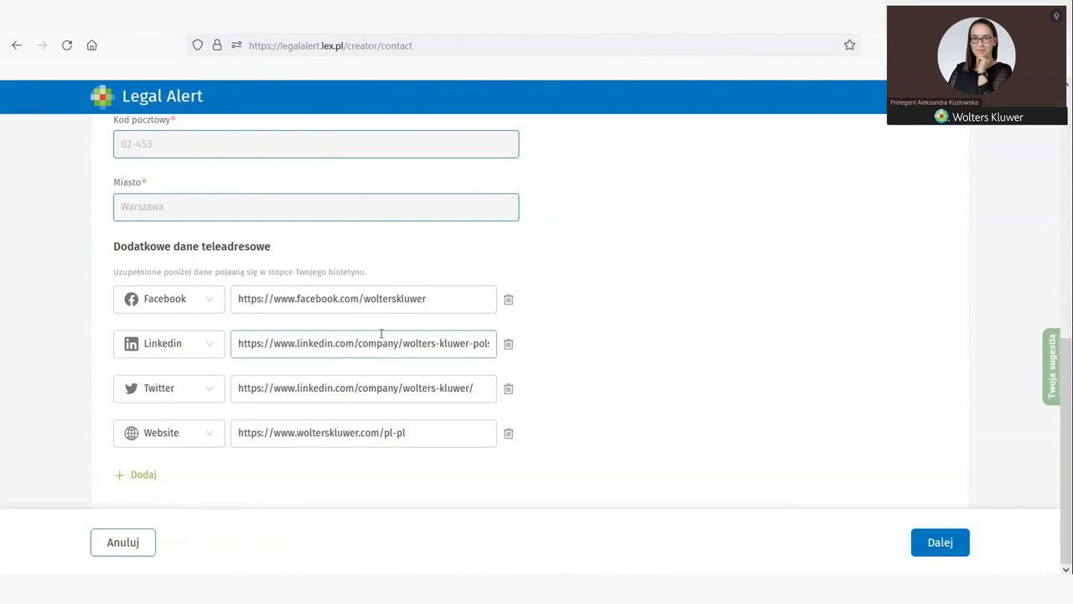
click(141, 477)
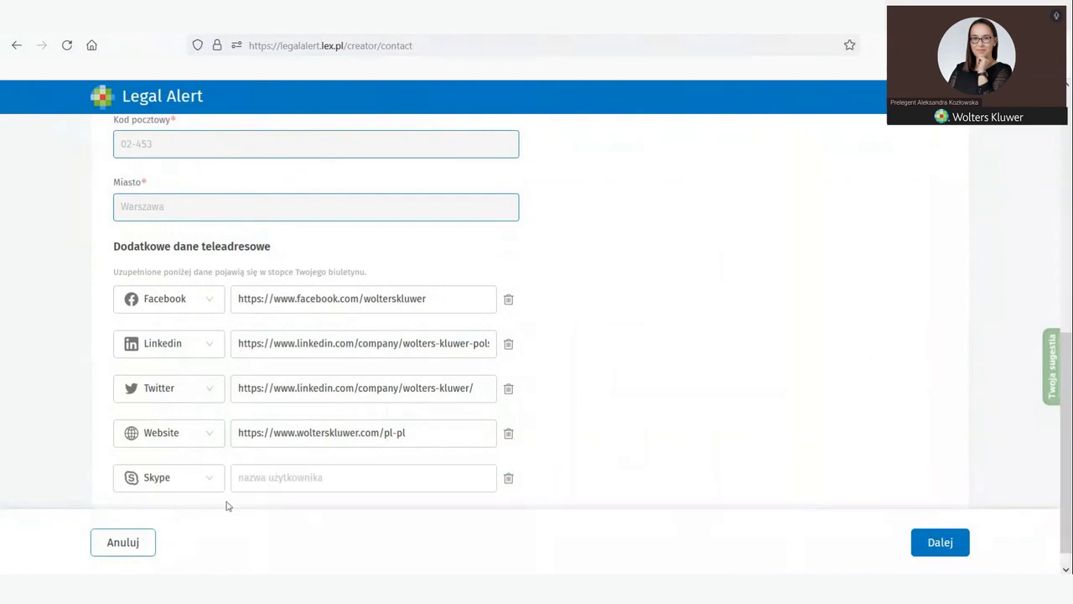
click(208, 479)
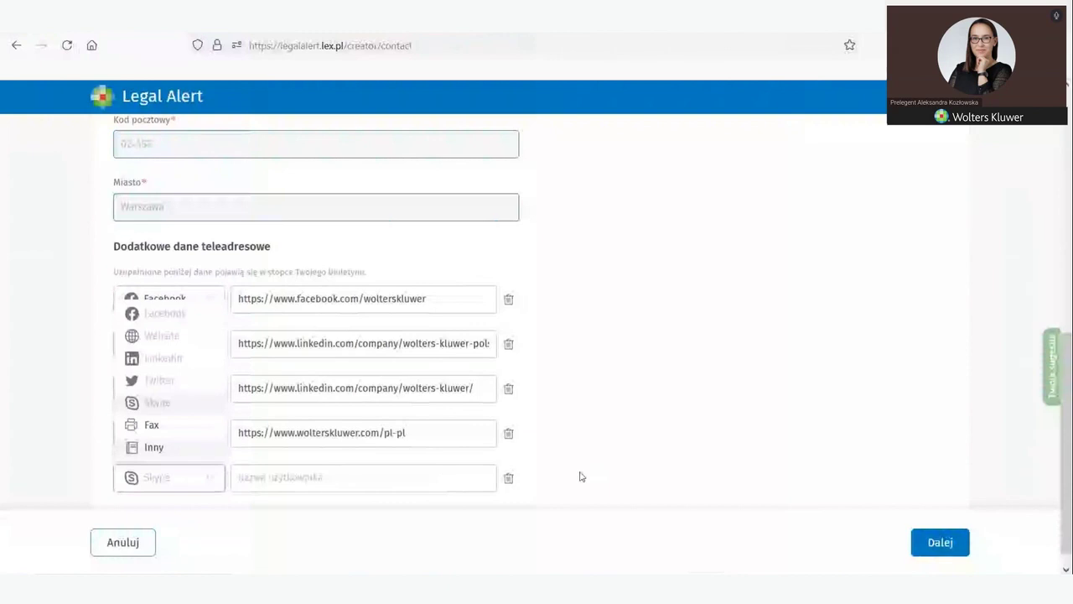
click(508, 477)
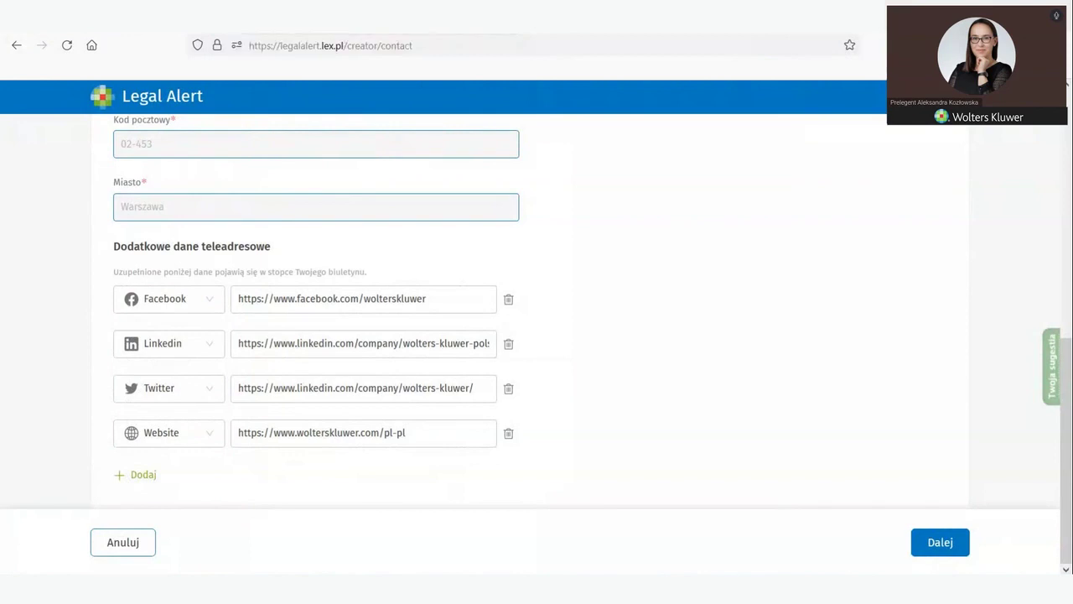
key(ctrl+Tab)
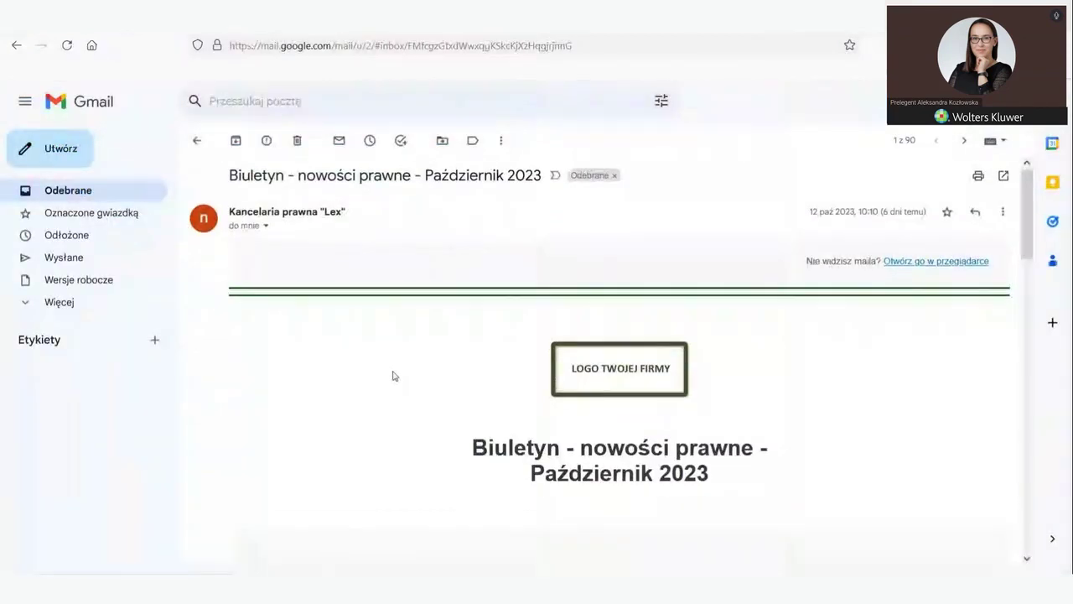
Step: Check the newsletter footer's website link opens the Wolters Kluwer homepage, then return to Legal Alert
scroll(395, 375, down, 15)
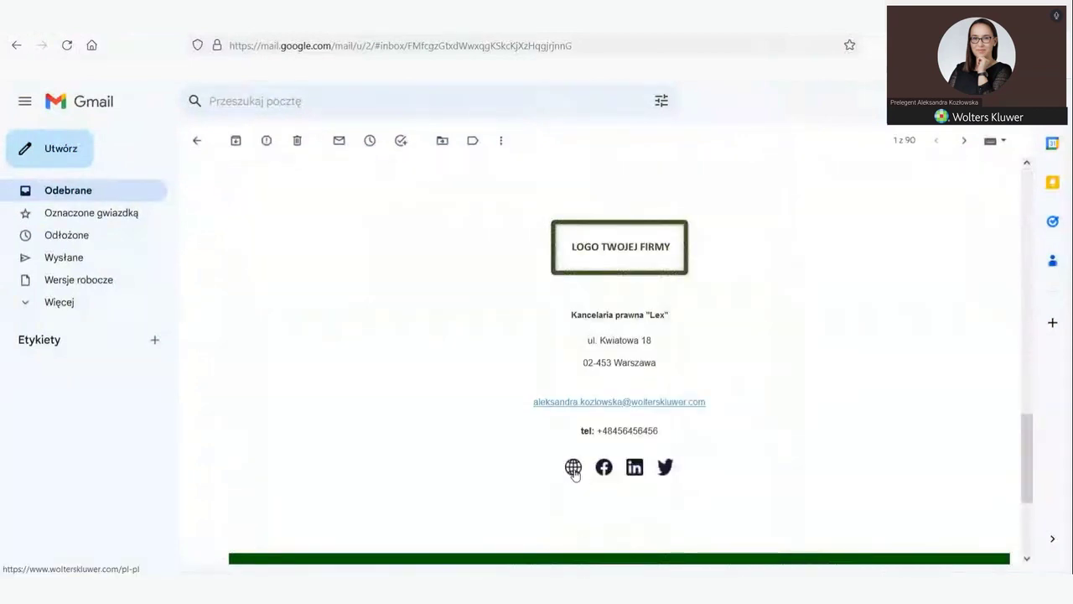
click(572, 470)
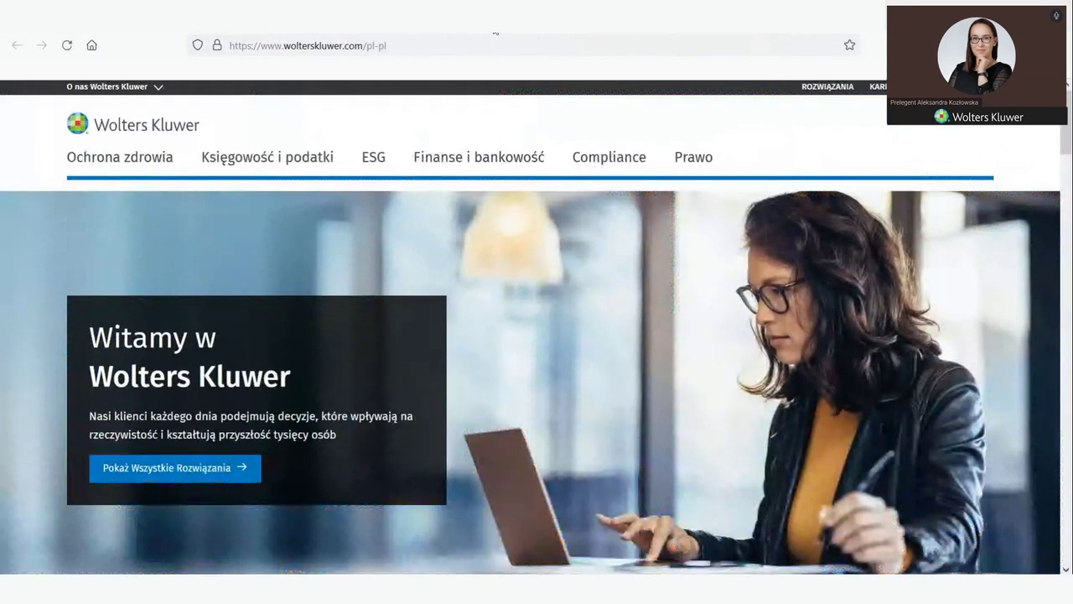
key(ctrl+w)
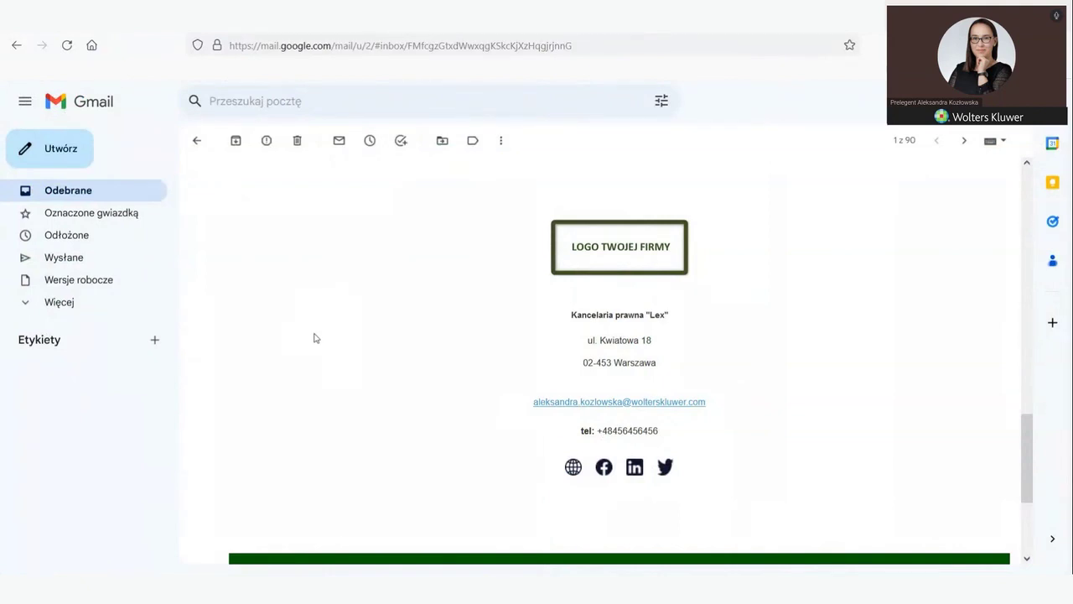
key(ctrl+Tab)
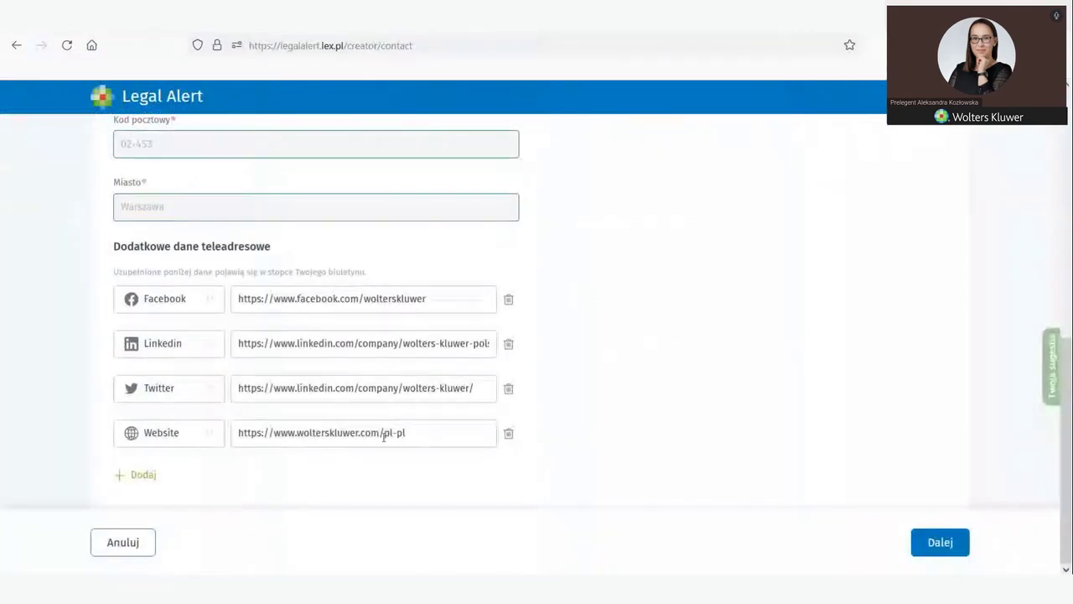
Step: Scroll the contact form to the top, then scroll the Gmail newsletter up to its header
scroll(607, 463, up, 5)
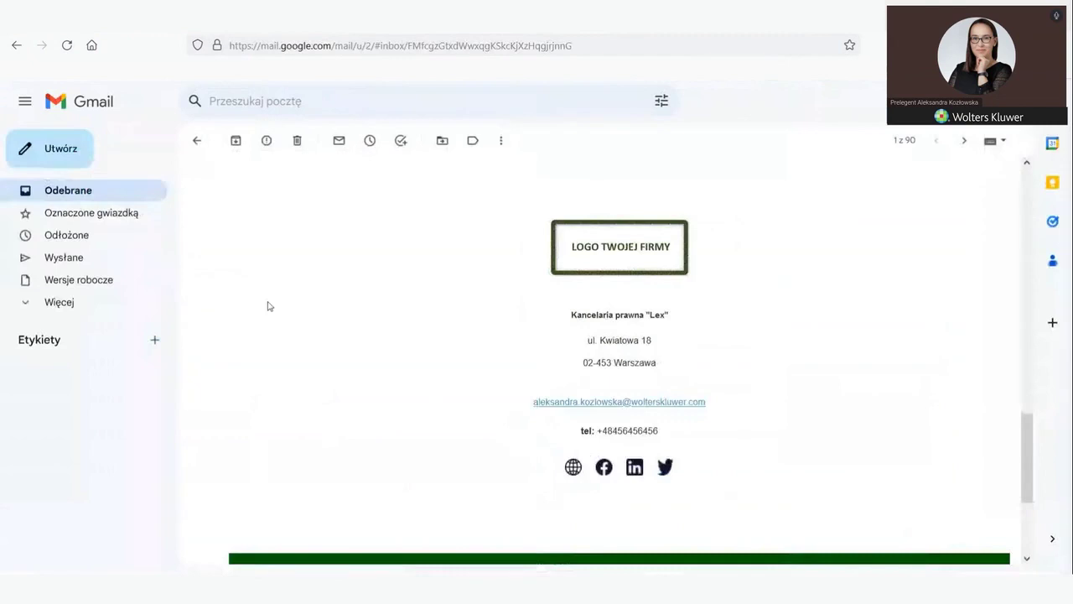
scroll(304, 333, up, 5)
scroll(319, 310, up, 10)
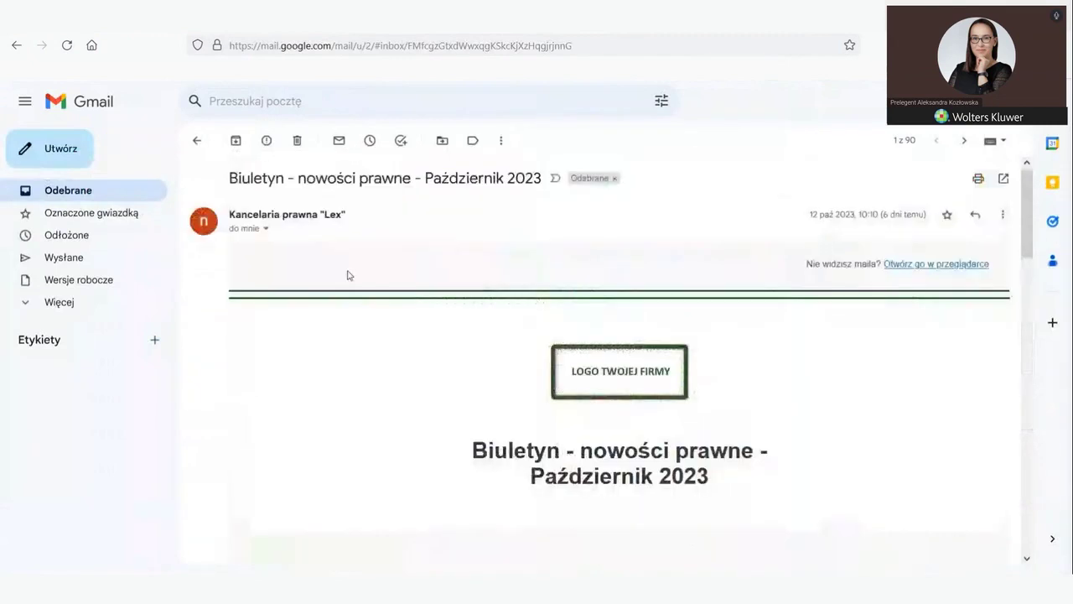
Step: View the sender details of the newsletter from Kancelaria prawna "Lex", then close them
click(265, 230)
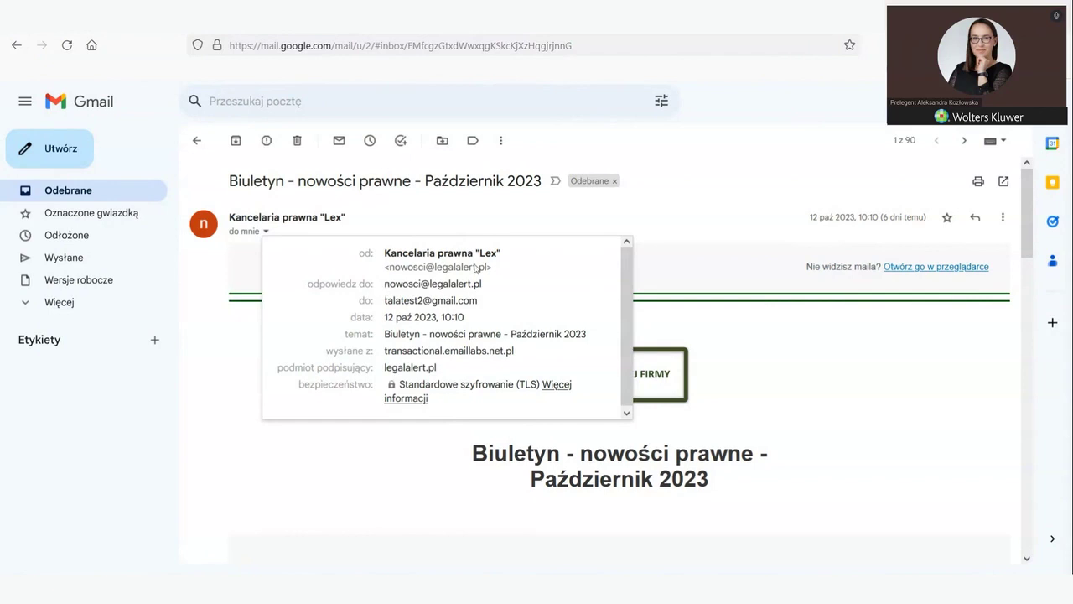
click(796, 427)
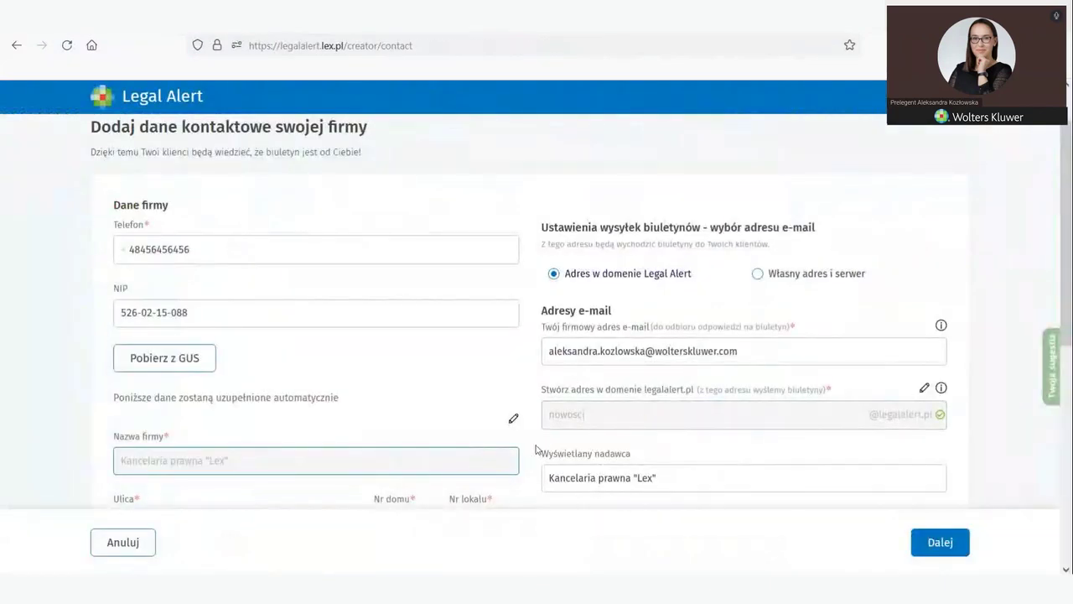
Step: Focus the company e-mail field in Legal Alert, then switch back to the Gmail newsletter
click(555, 353)
key(ctrl+Tab)
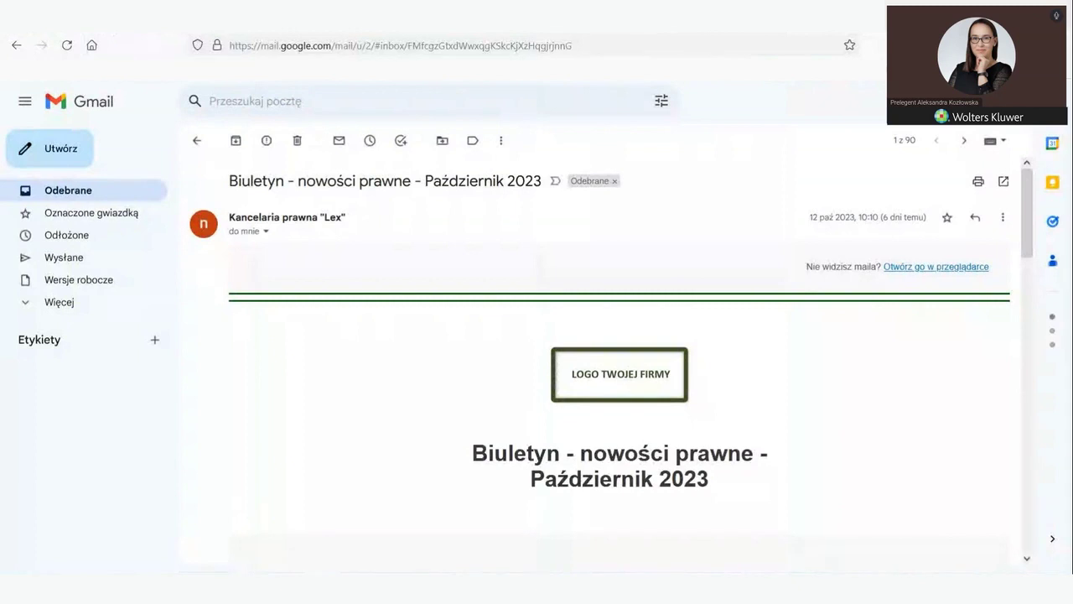
Step: Return to the Legal Alert contact form, focus the company e-mail field and scroll down
key(ctrl+Tab)
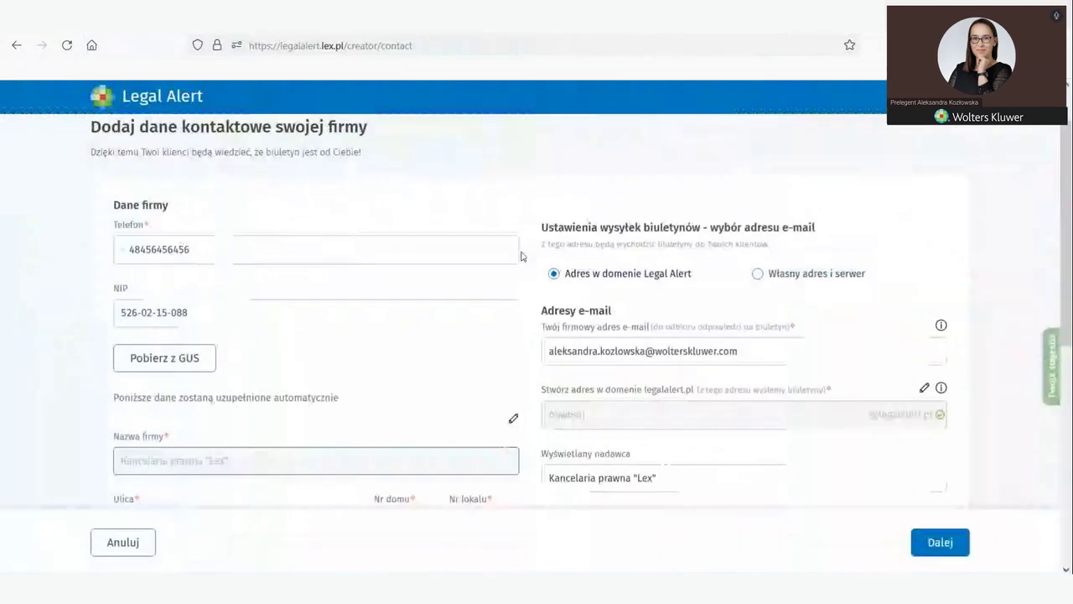
click(602, 359)
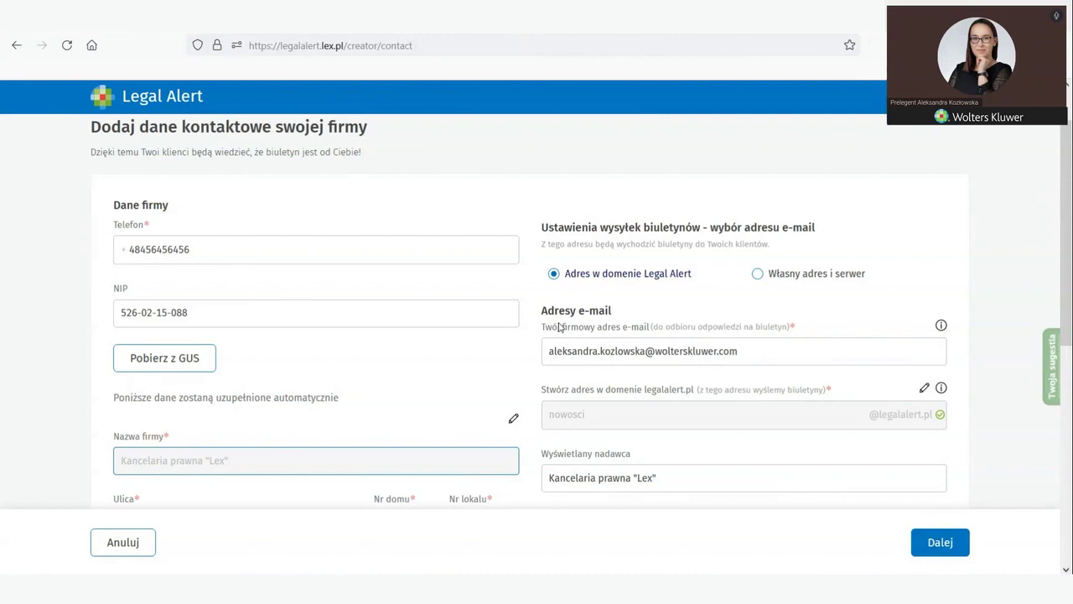
scroll(559, 326, down, 1)
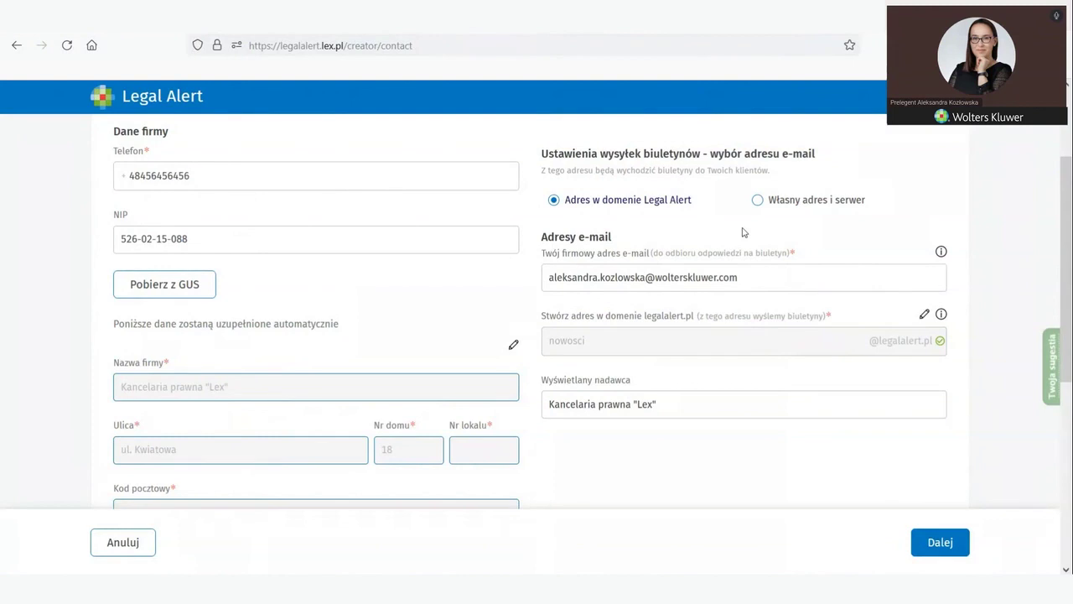
Step: Select sending newsletters from your own address and server
click(757, 202)
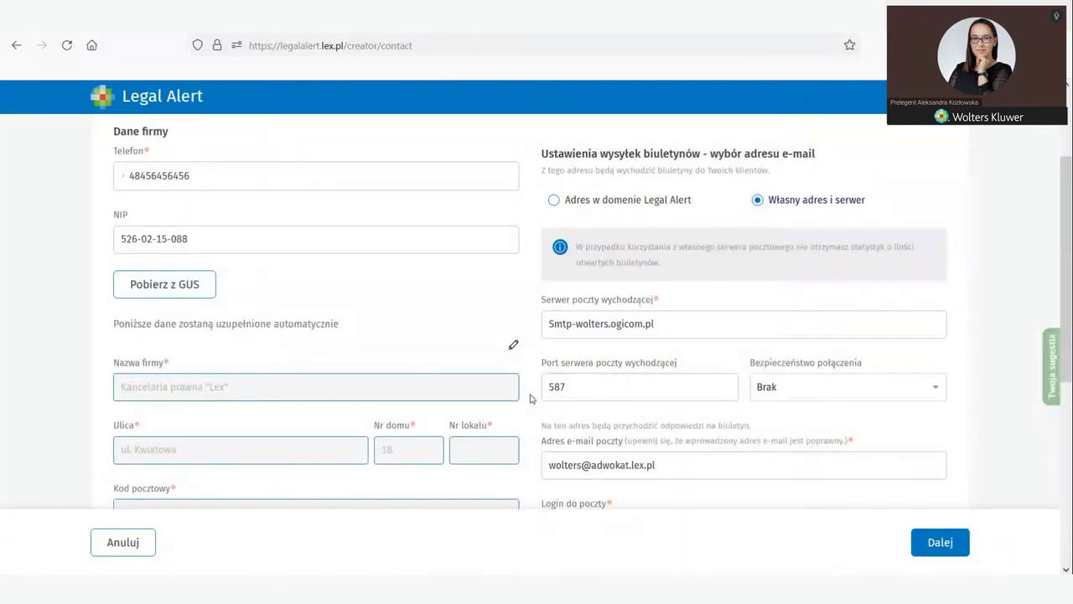
scroll(533, 396, down, 2)
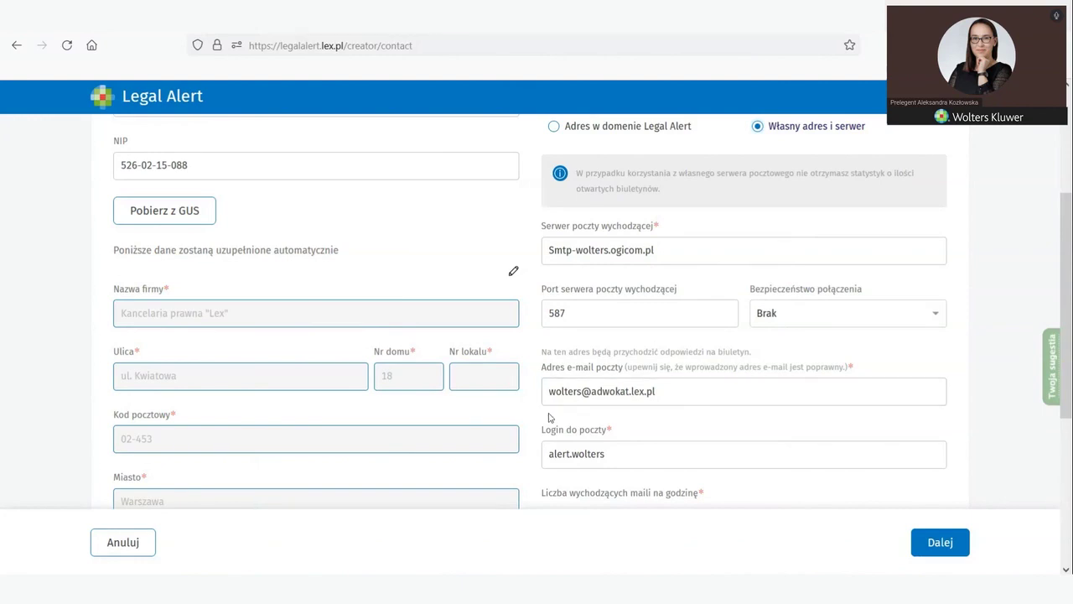
scroll(549, 417, down, 2)
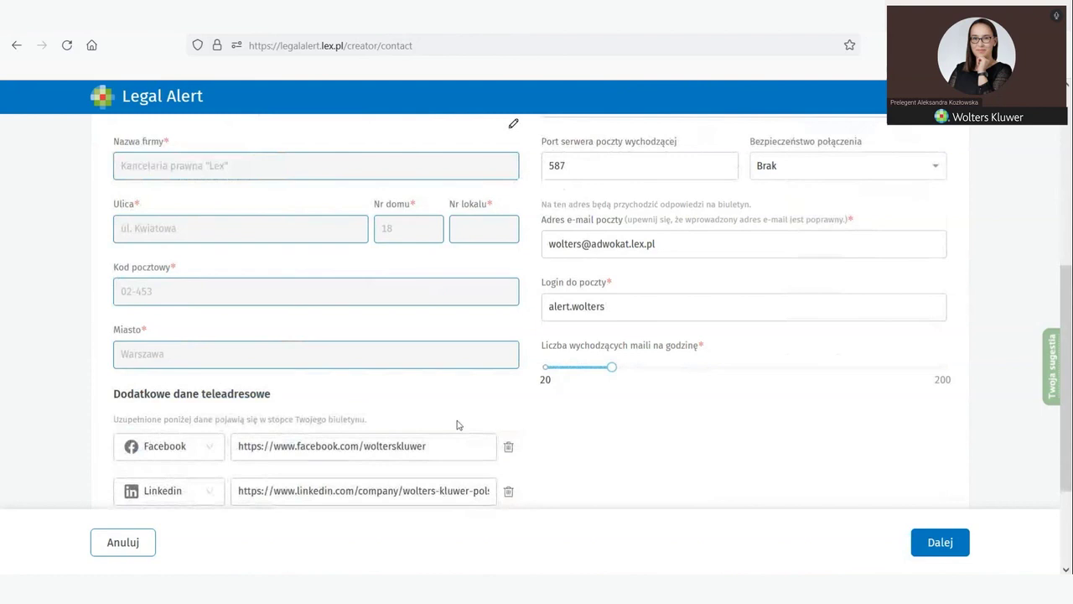
Step: Cancel the form to the dashboard and reopen company details via Ustawienia konta
click(117, 550)
scroll(731, 382, up, 2)
scroll(732, 382, up, 2)
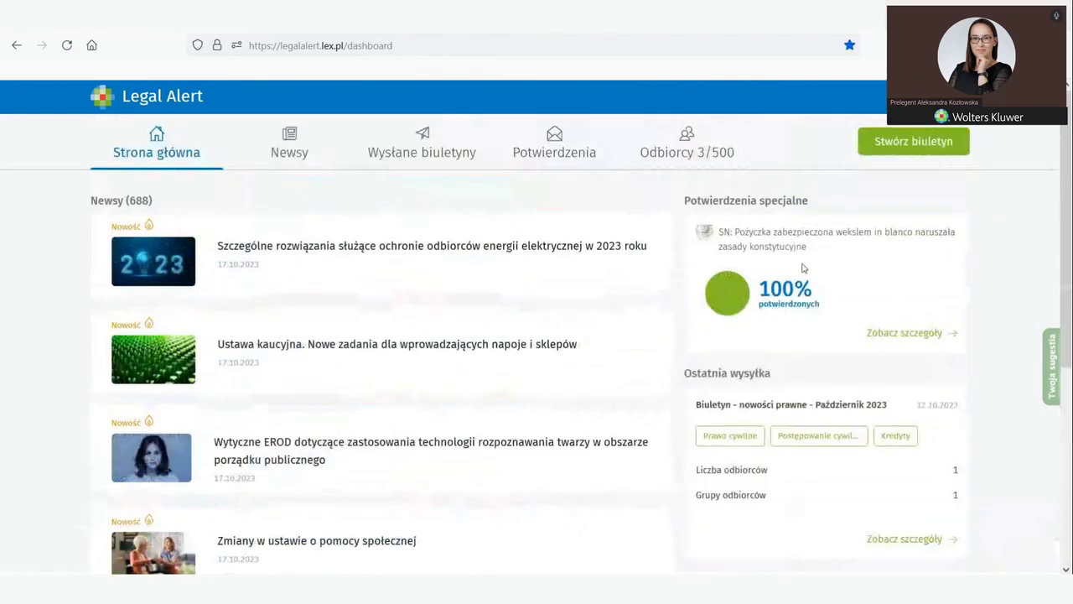
click(956, 99)
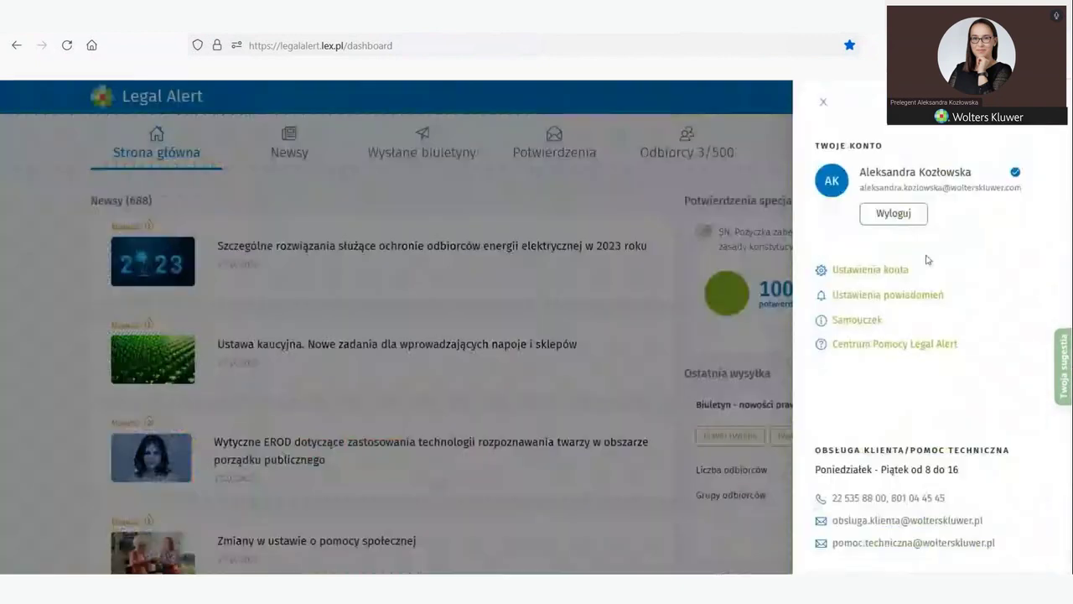
click(843, 275)
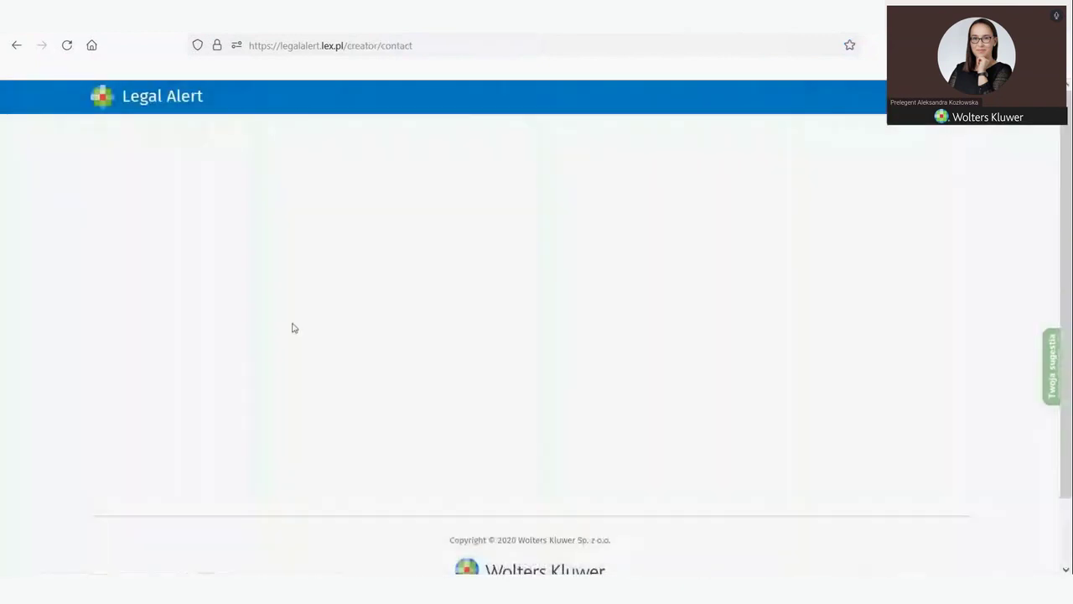
Step: Move on from the Dane firmy form to the Wygląd biuletynu newsletter appearance step
scroll(604, 403, down, 2)
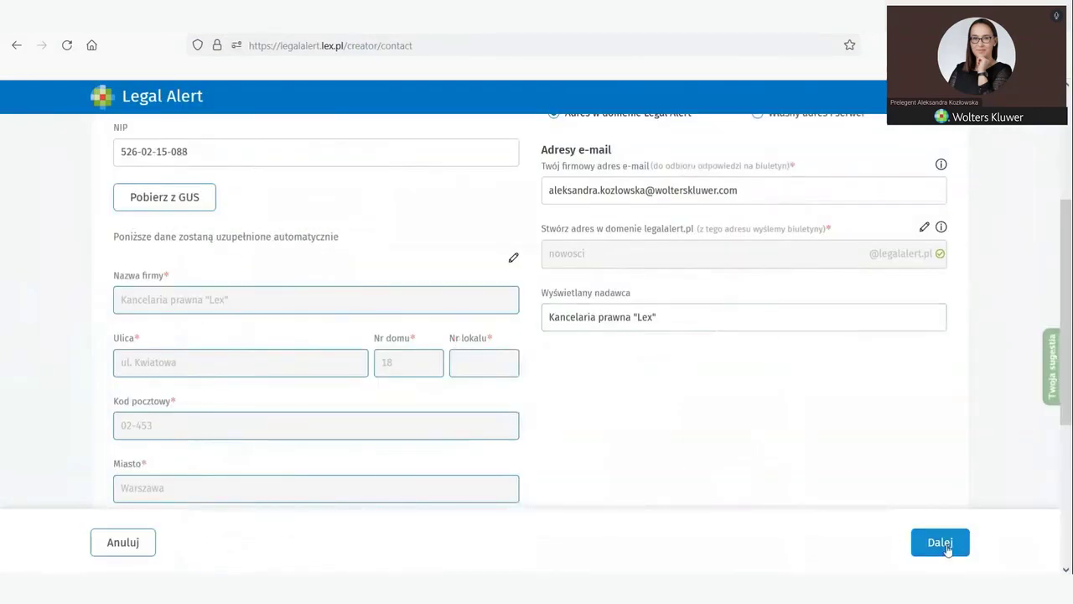
click(941, 543)
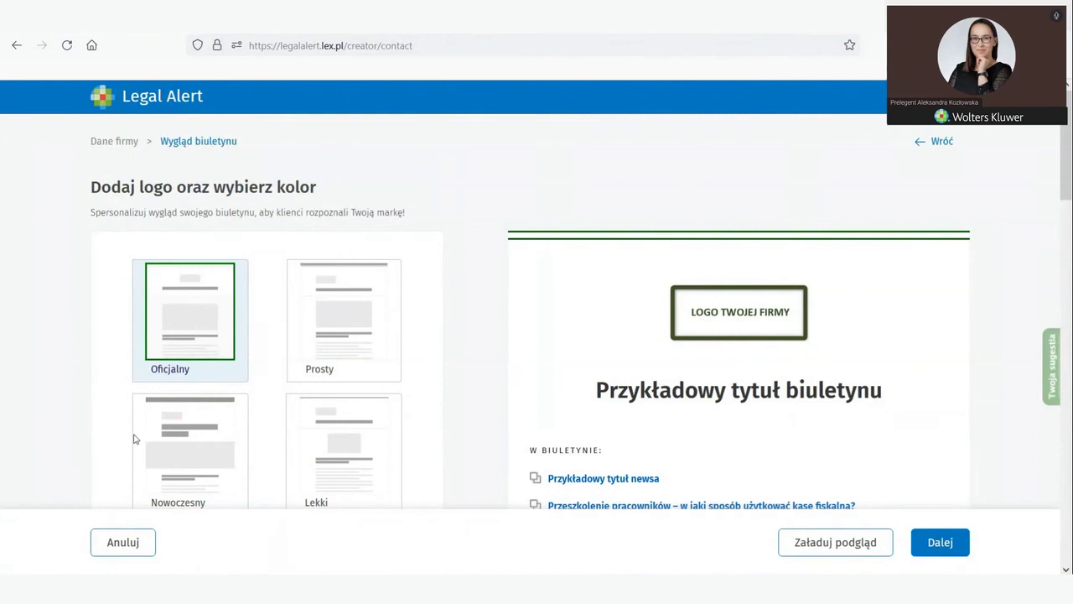
Step: Try the Prosty and Nowoczesny layouts, return to Oficjalny, and reload the sample preview
scroll(143, 402, down, 3)
scroll(151, 386, up, 1)
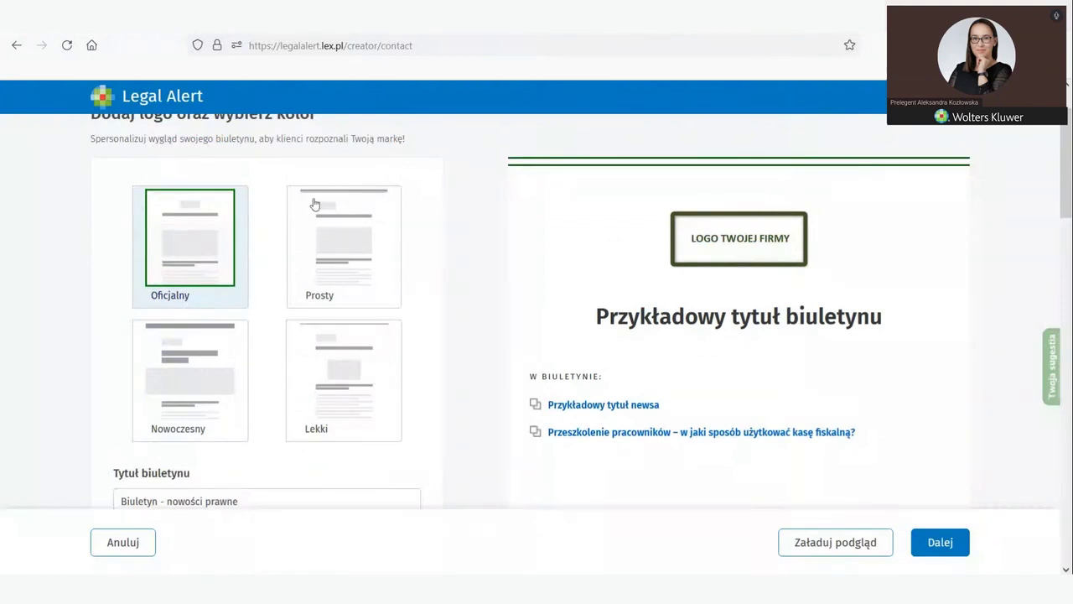
click(327, 243)
click(190, 375)
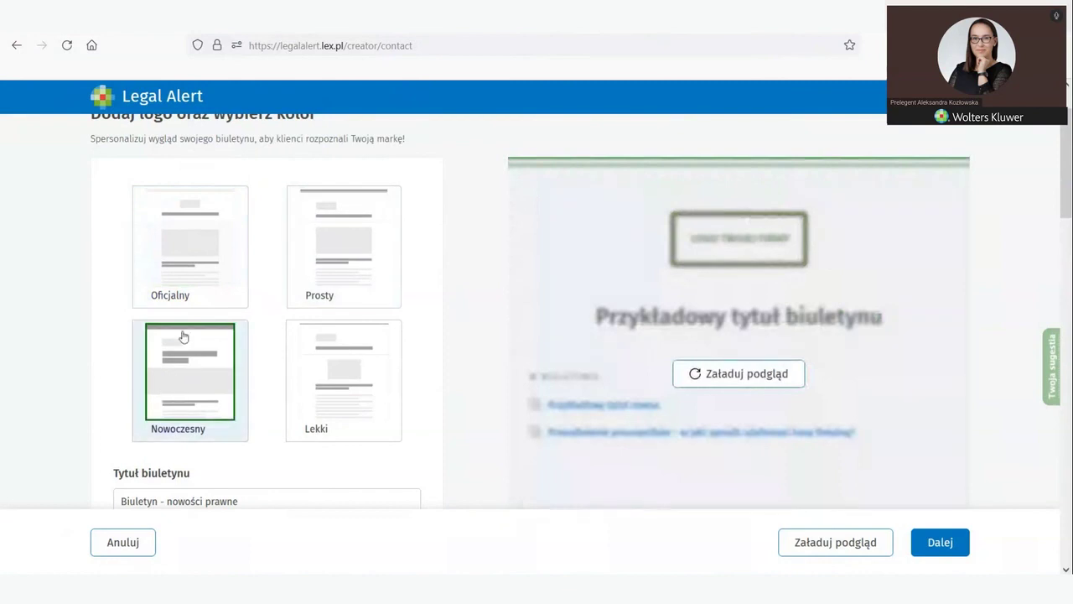
click(183, 266)
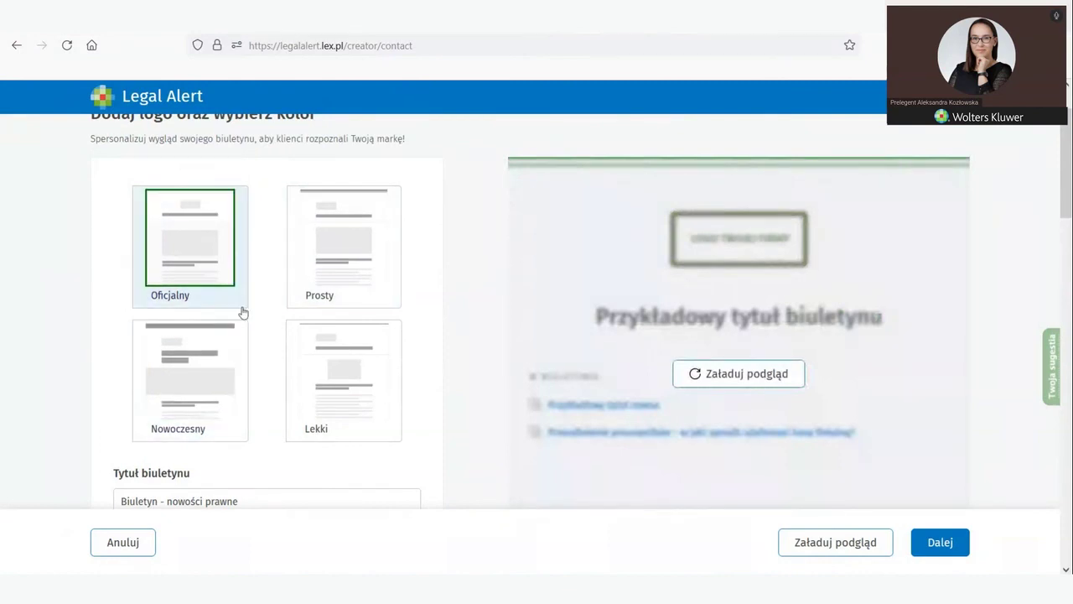
click(703, 384)
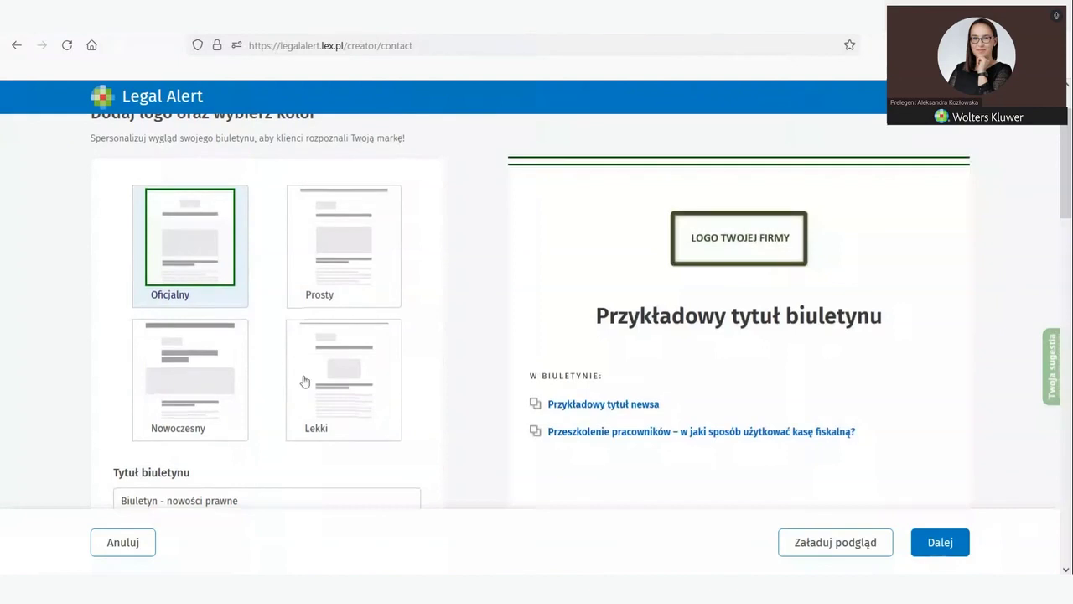
scroll(304, 378, down, 1)
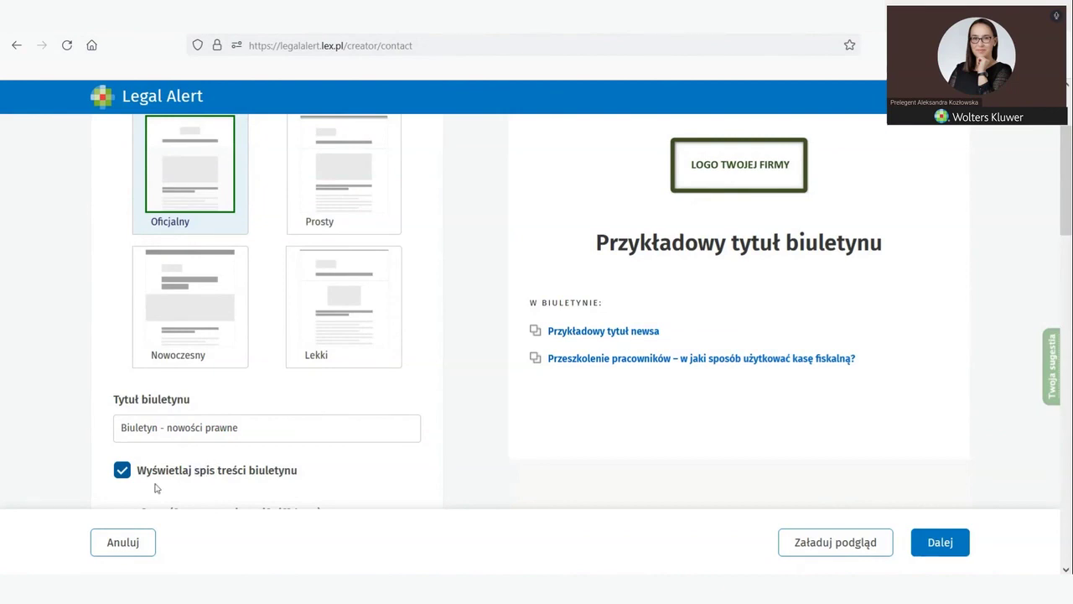
scroll(165, 488, down, 2)
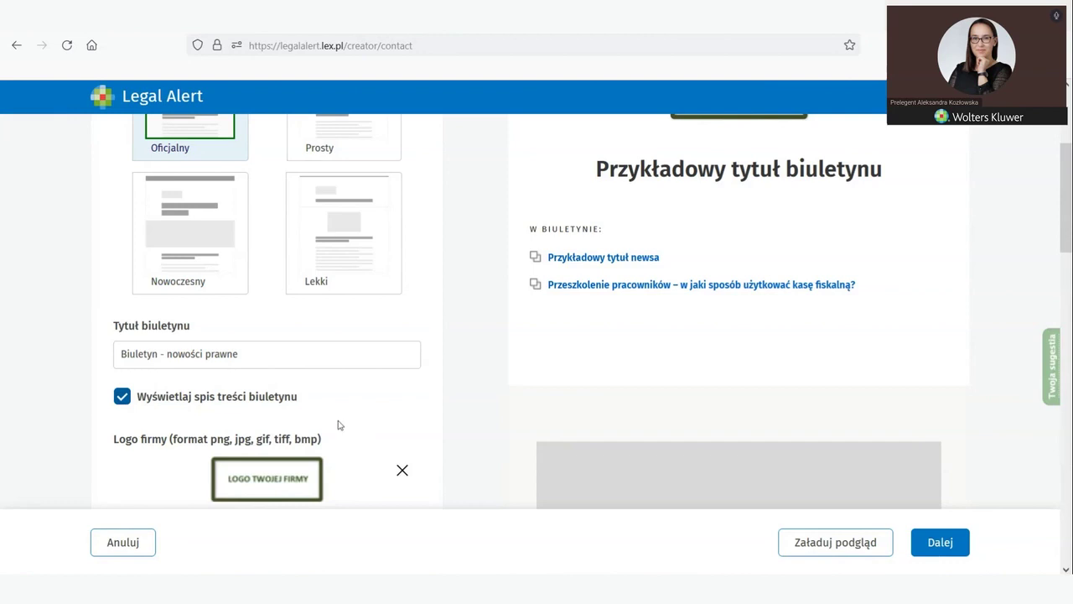
scroll(225, 438, down, 3)
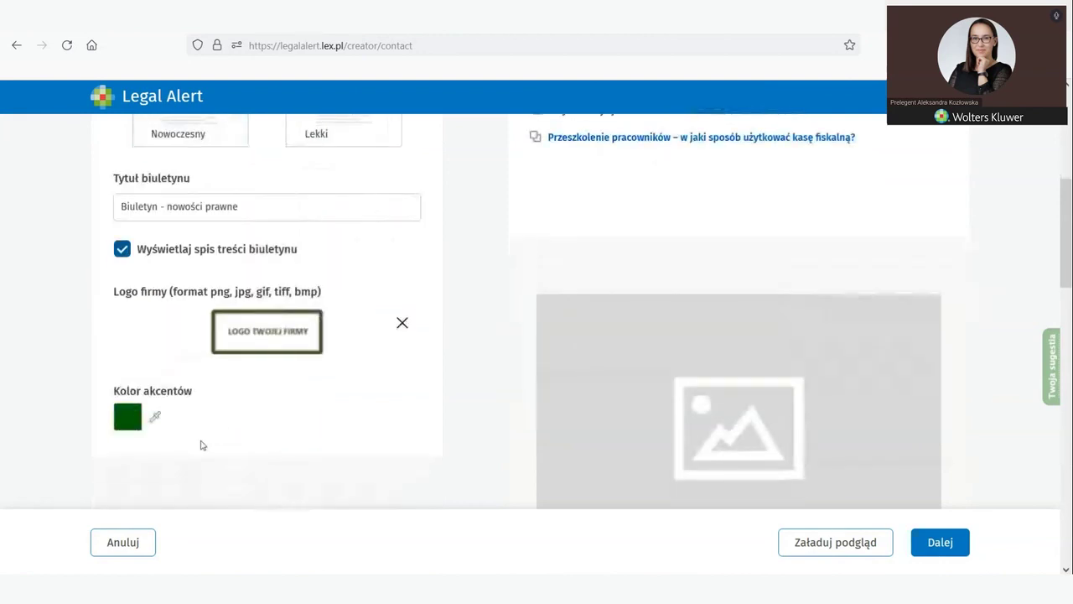
scroll(387, 390, up, 5)
scroll(393, 384, up, 2)
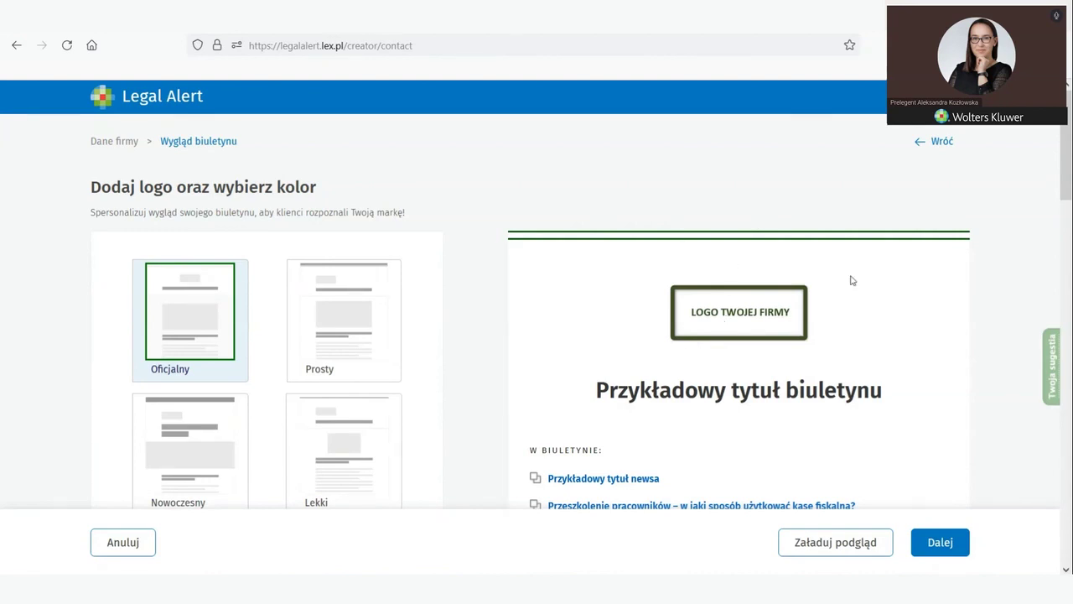
scroll(531, 352, down, 2)
scroll(531, 352, down, 2)
scroll(640, 417, up, 2)
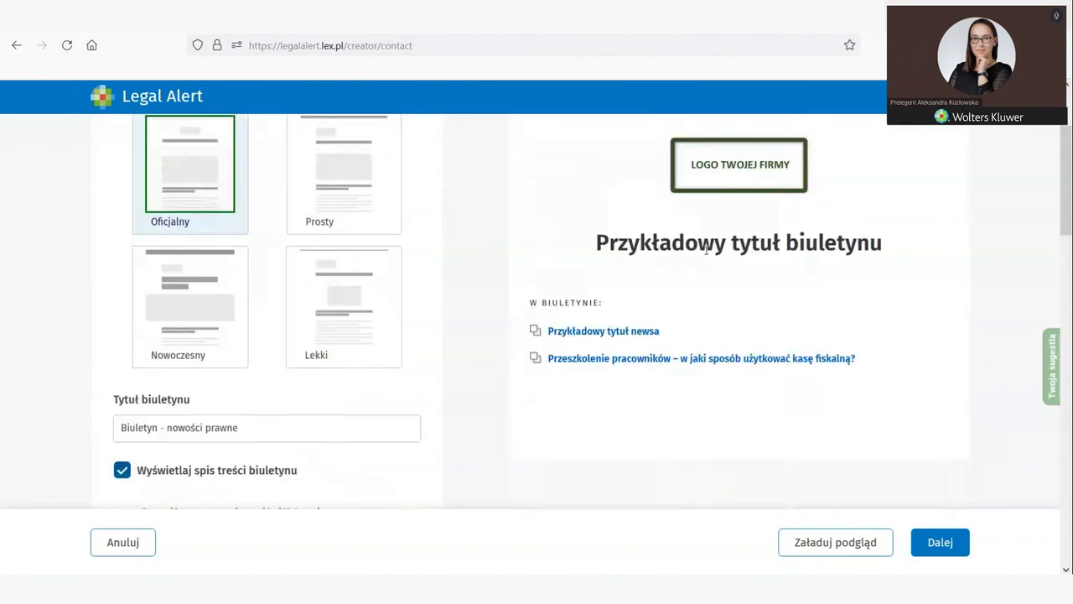
scroll(295, 407, down, 1)
scroll(318, 419, down, 3)
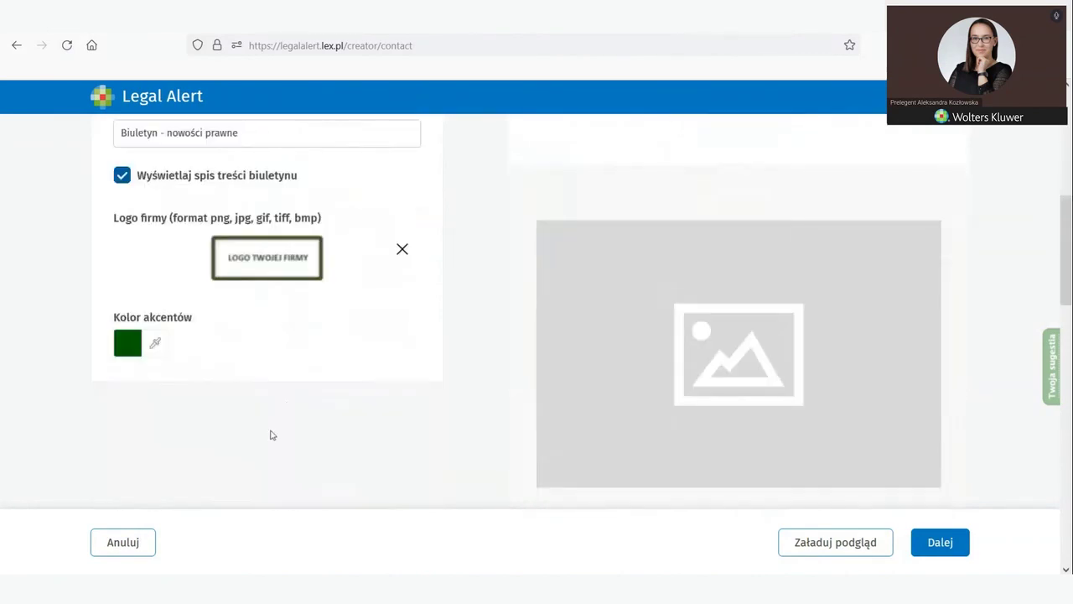
click(254, 269)
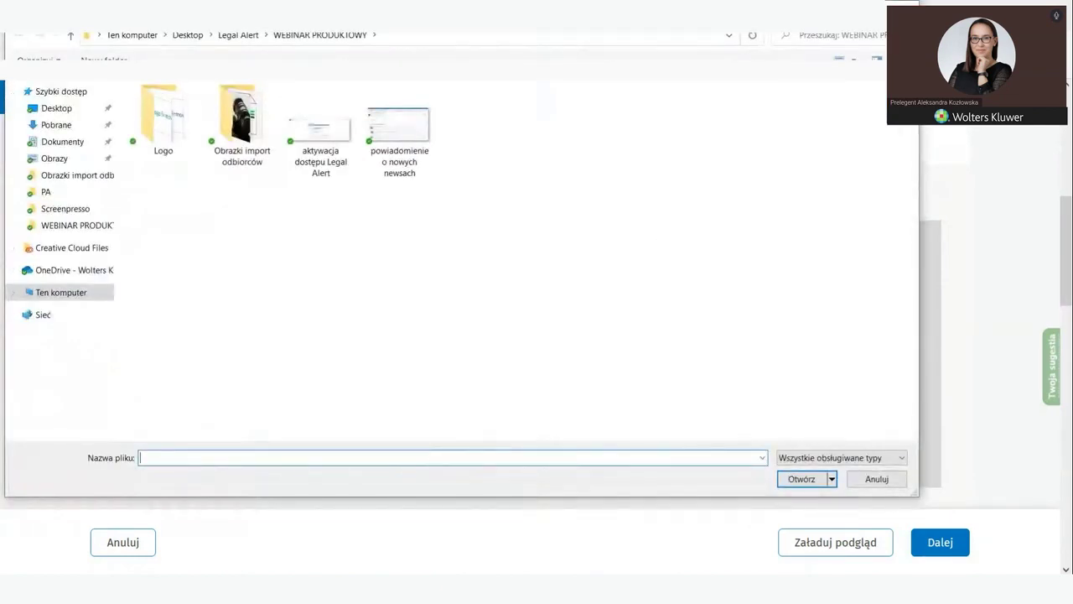
key(Escape)
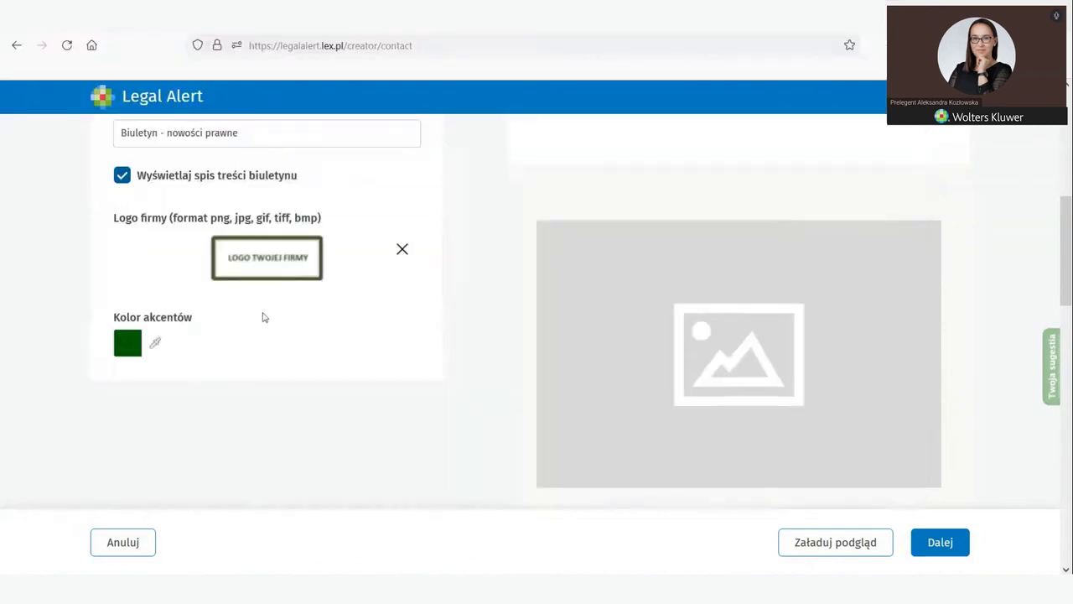
scroll(148, 394, up, 3)
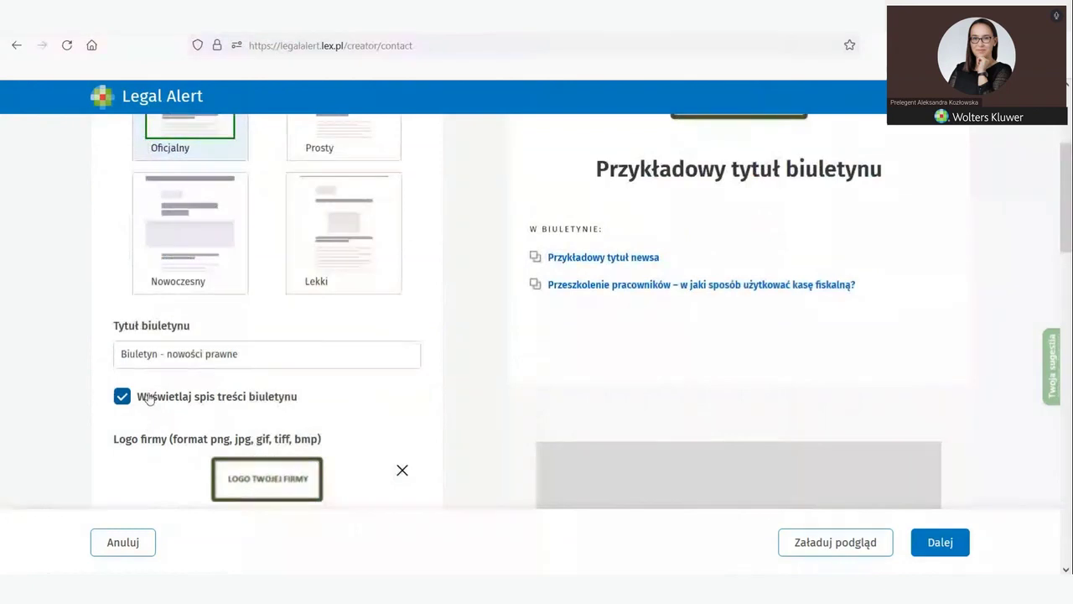
scroll(146, 404, down, 3)
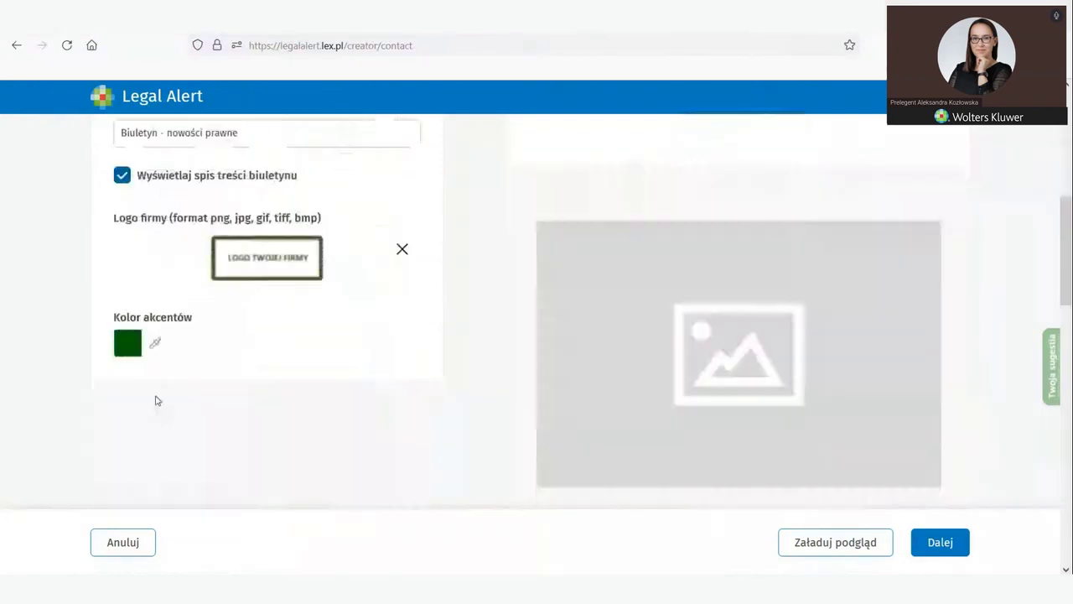
click(128, 343)
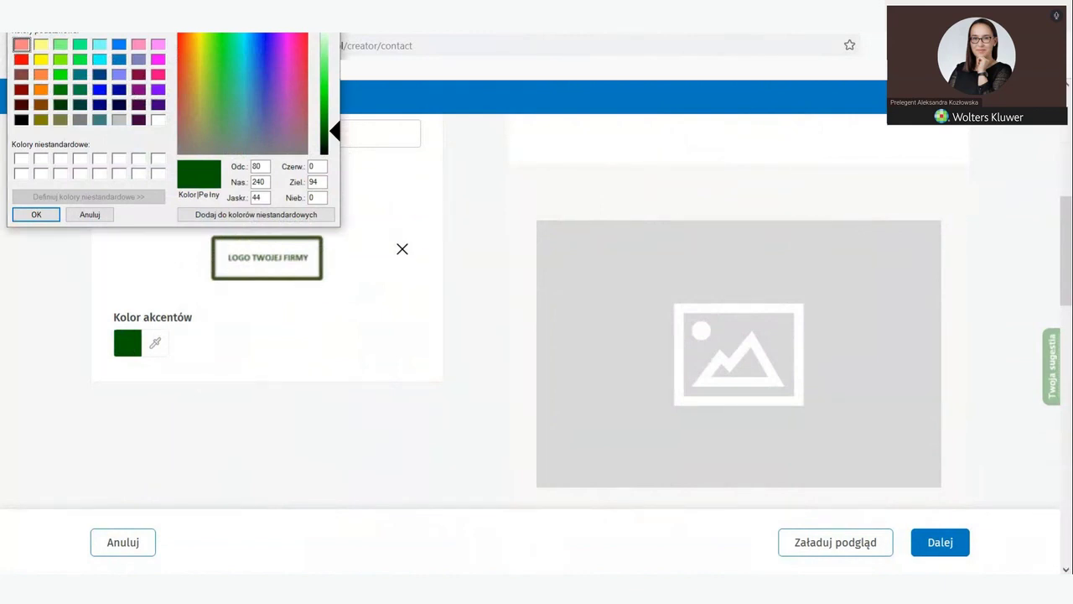
key(Return)
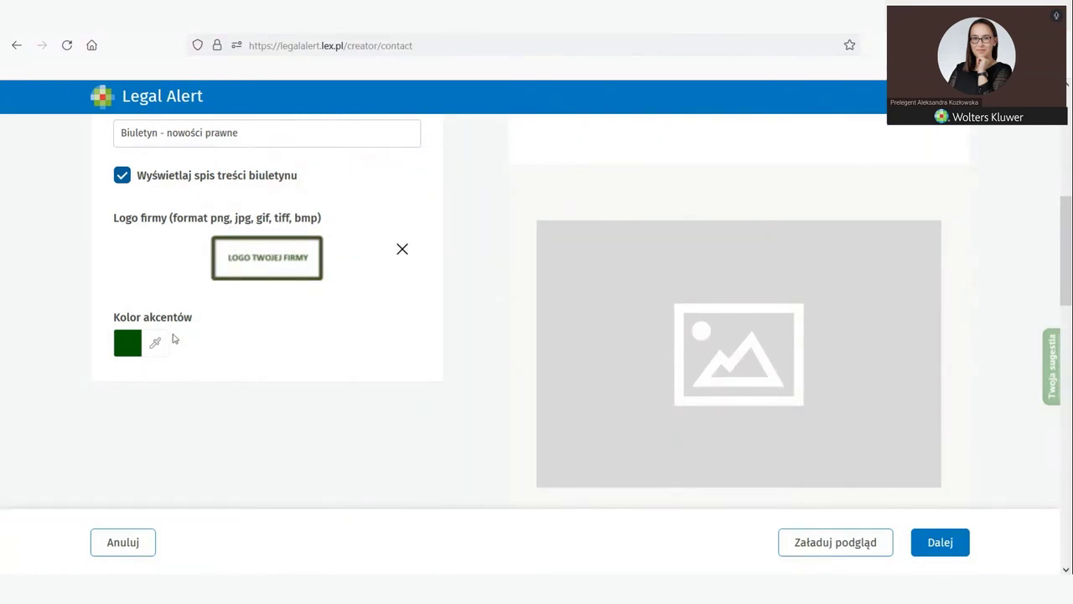
scroll(658, 383, up, 7)
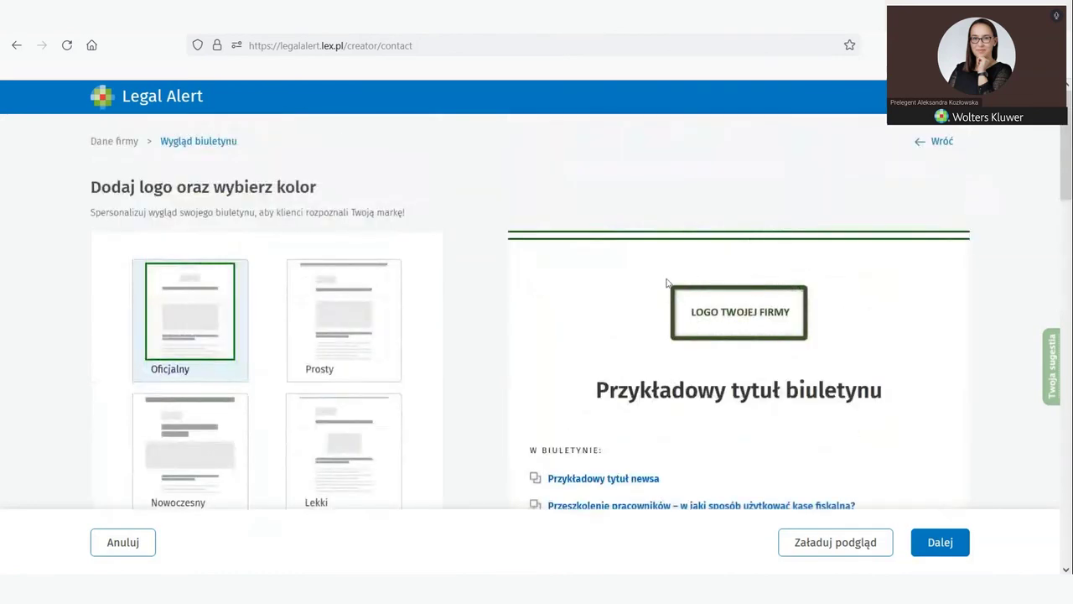
scroll(635, 329, down, 7)
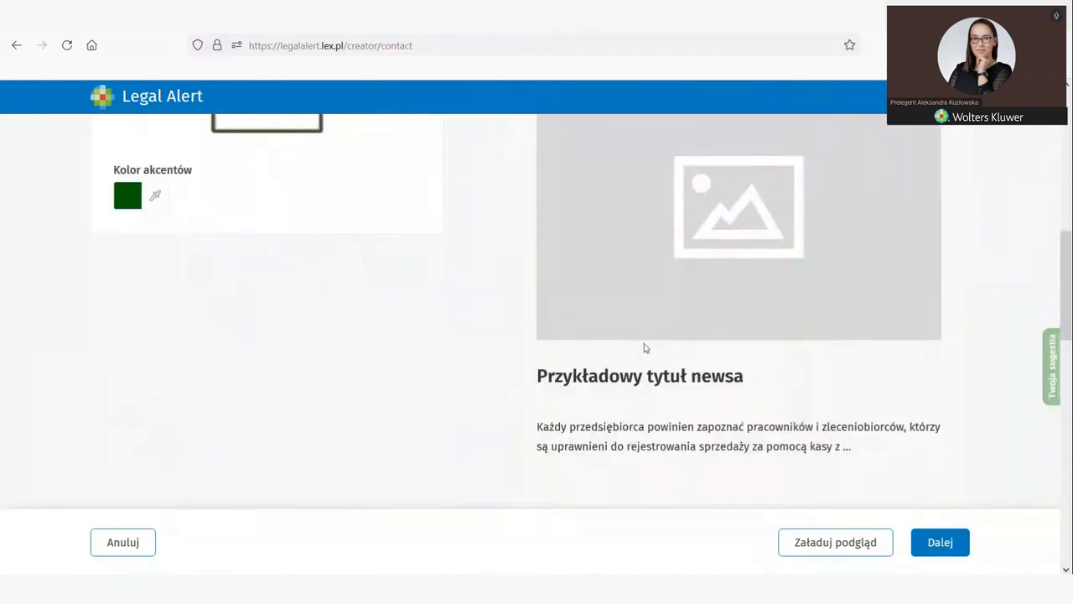
scroll(590, 361, up, 7)
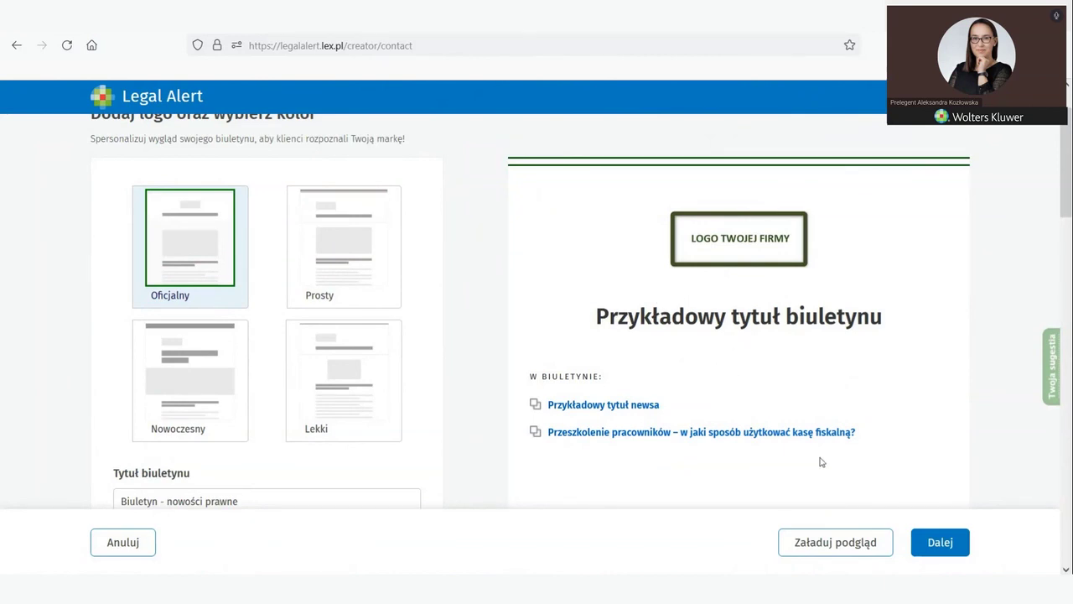
scroll(839, 467, down, 2)
Step: Finish the appearance step, returning to the dashboard showing 688 news items and 3/500 recipients
click(935, 541)
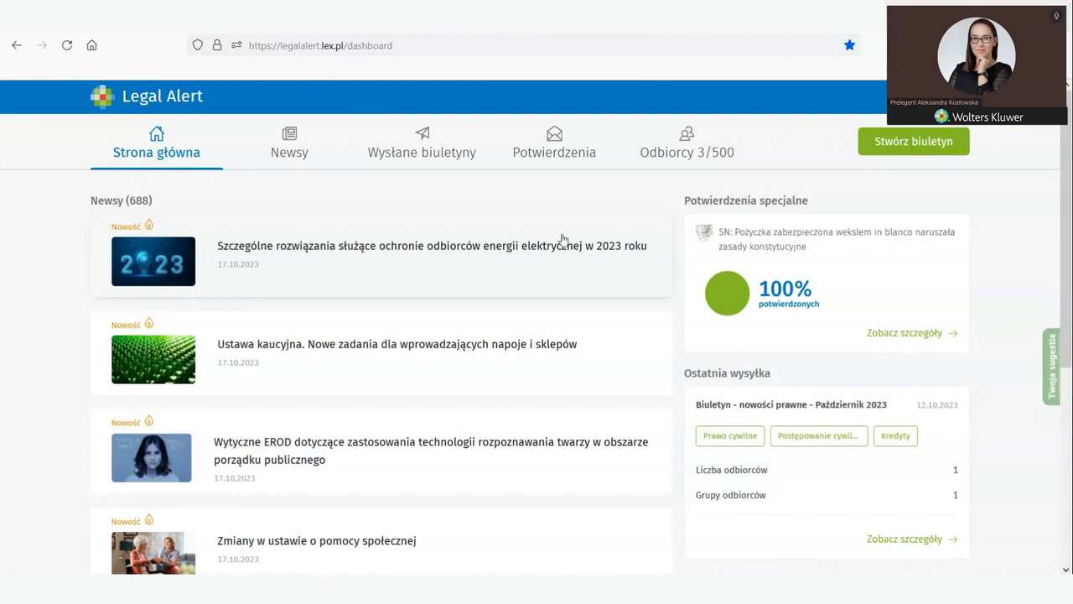
Step: Open the recipient list and view the recipient labels with their counts
click(686, 149)
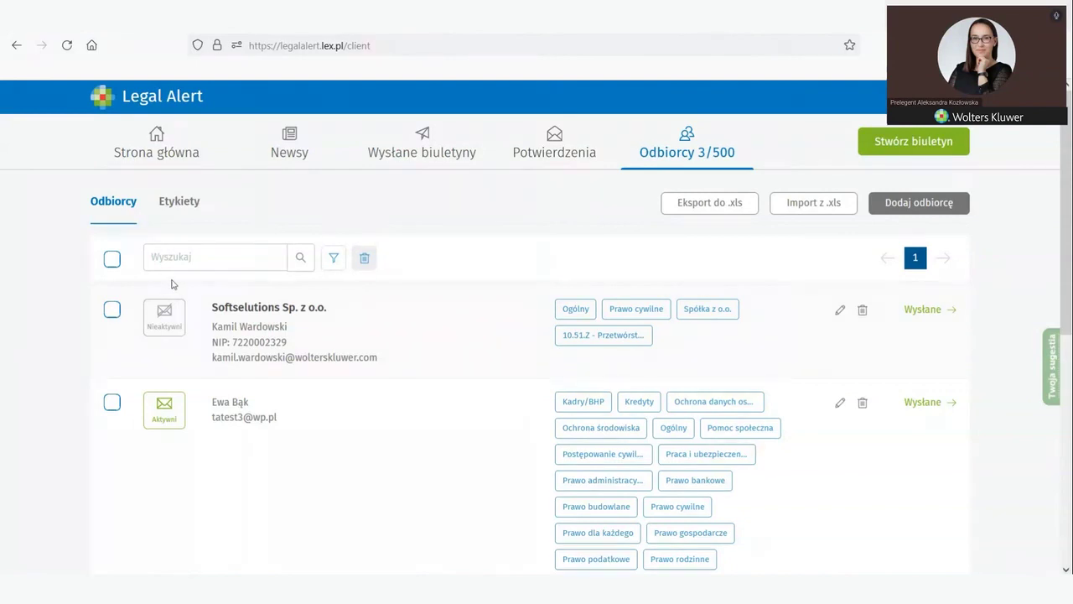
click(173, 207)
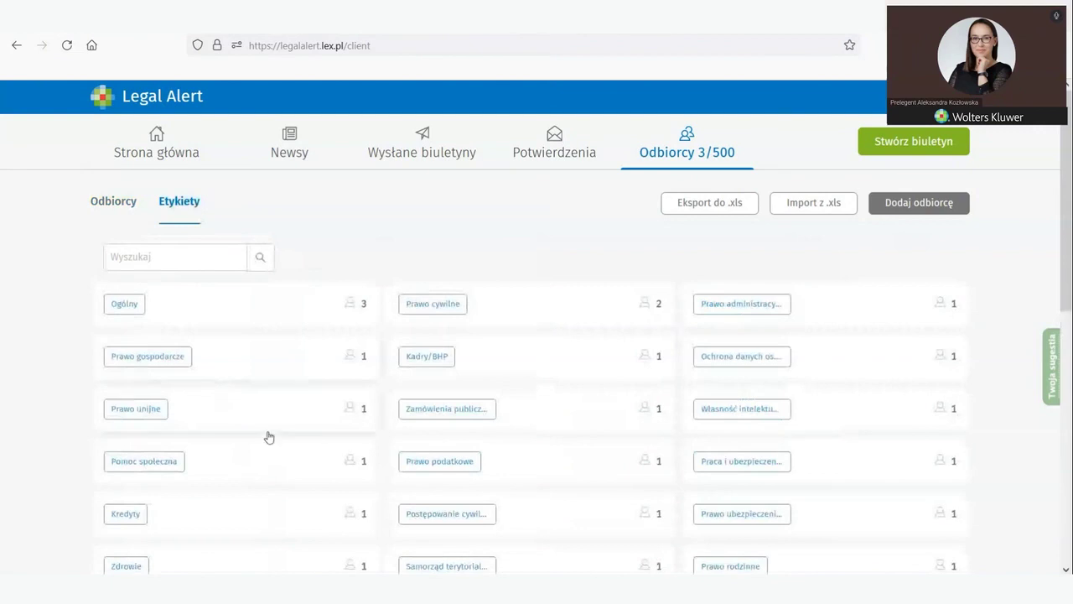
click(104, 205)
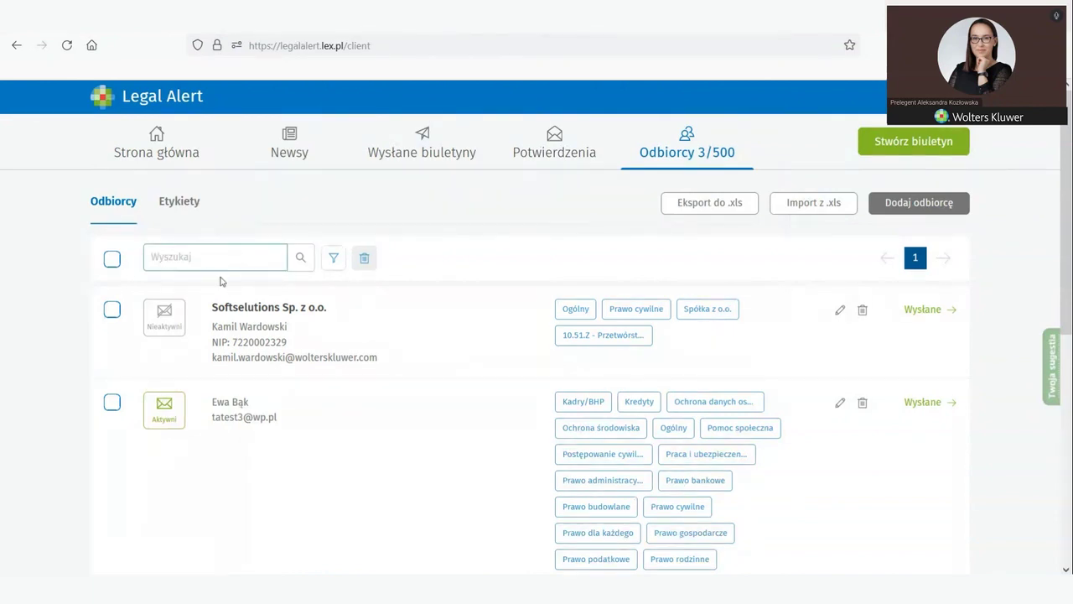
Step: Cancel the status filter unapplied, toggle select-all on and off, and scroll through the list
click(332, 258)
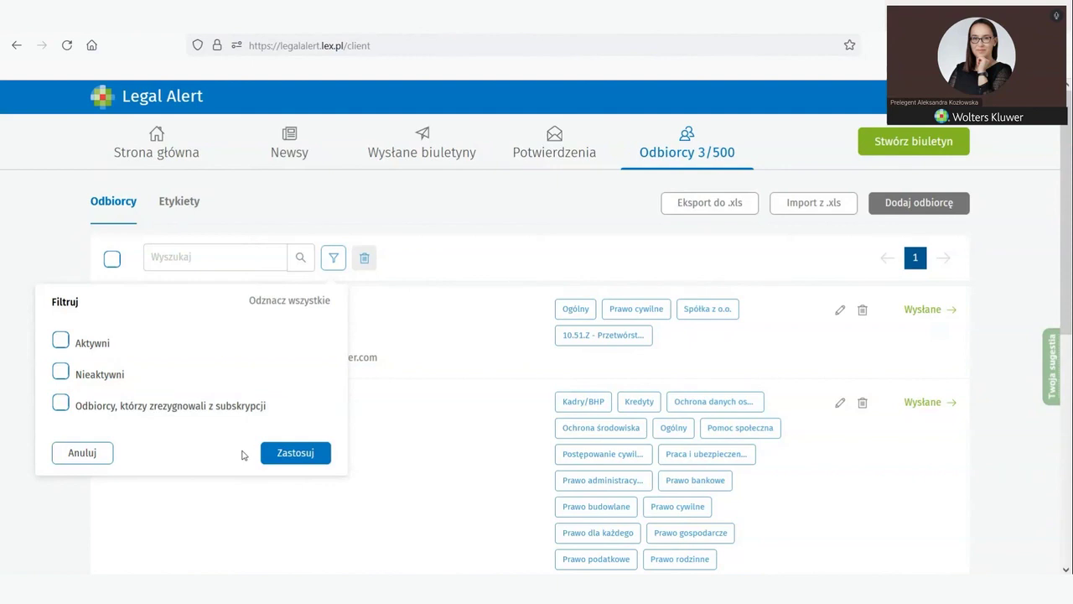
click(74, 461)
click(113, 260)
click(112, 260)
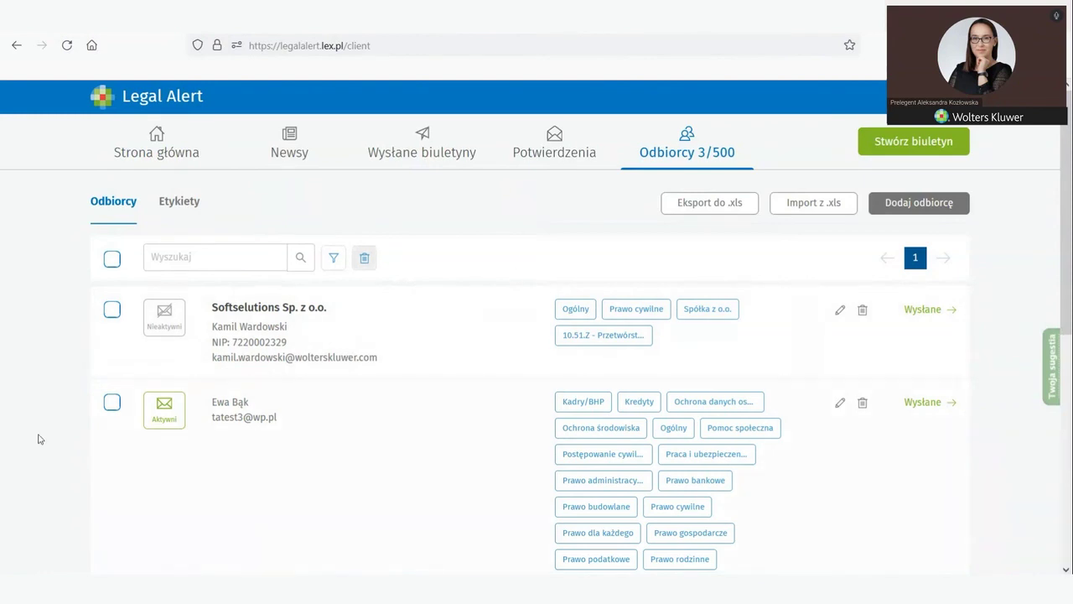
scroll(144, 449, down, 1)
scroll(144, 448, down, 3)
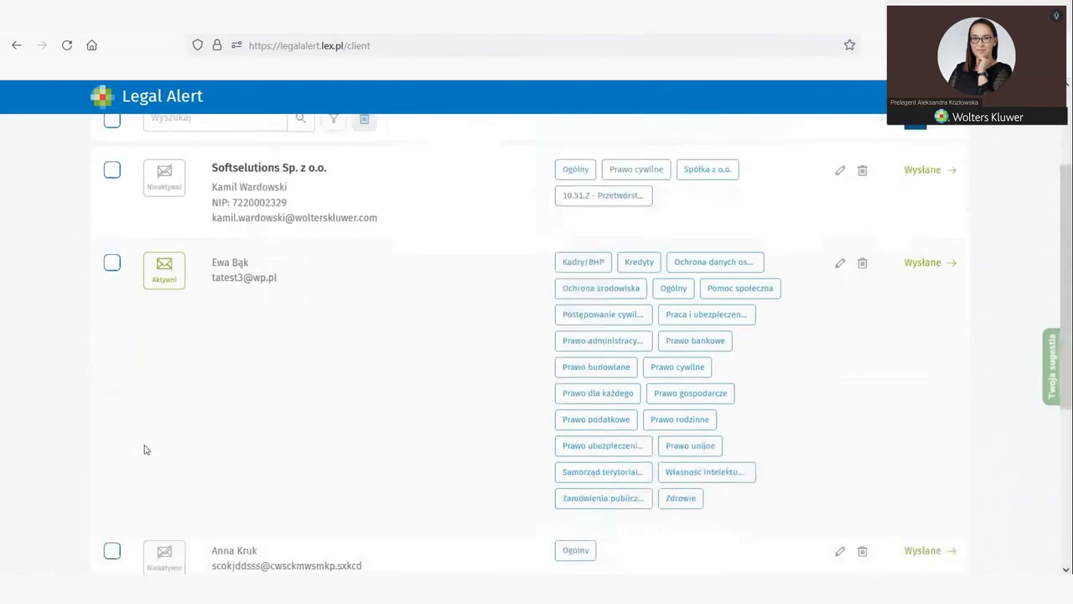
scroll(147, 453, up, 2)
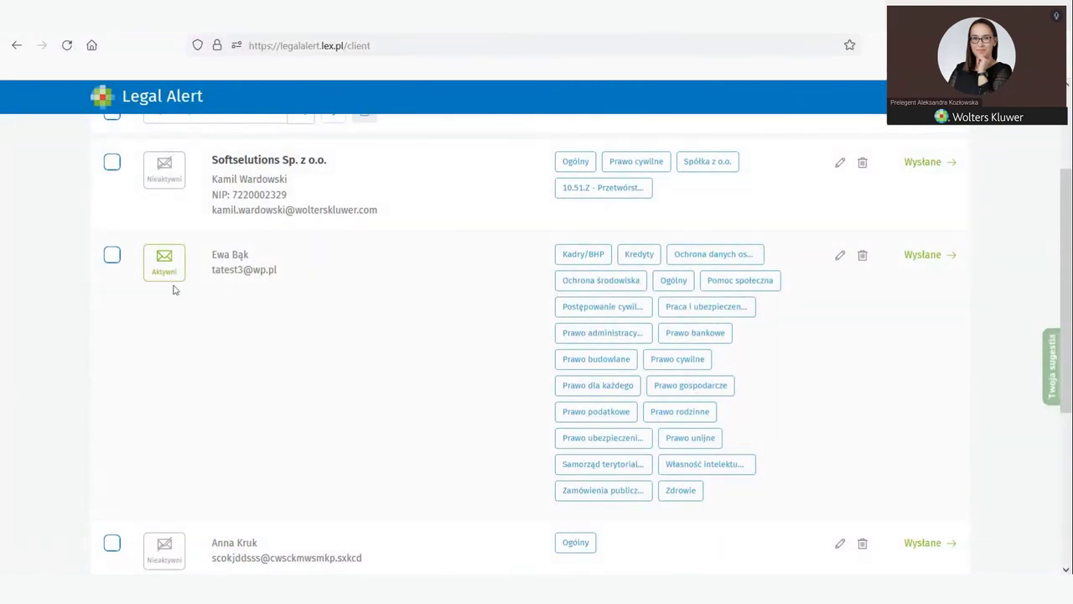
scroll(166, 312, up, 3)
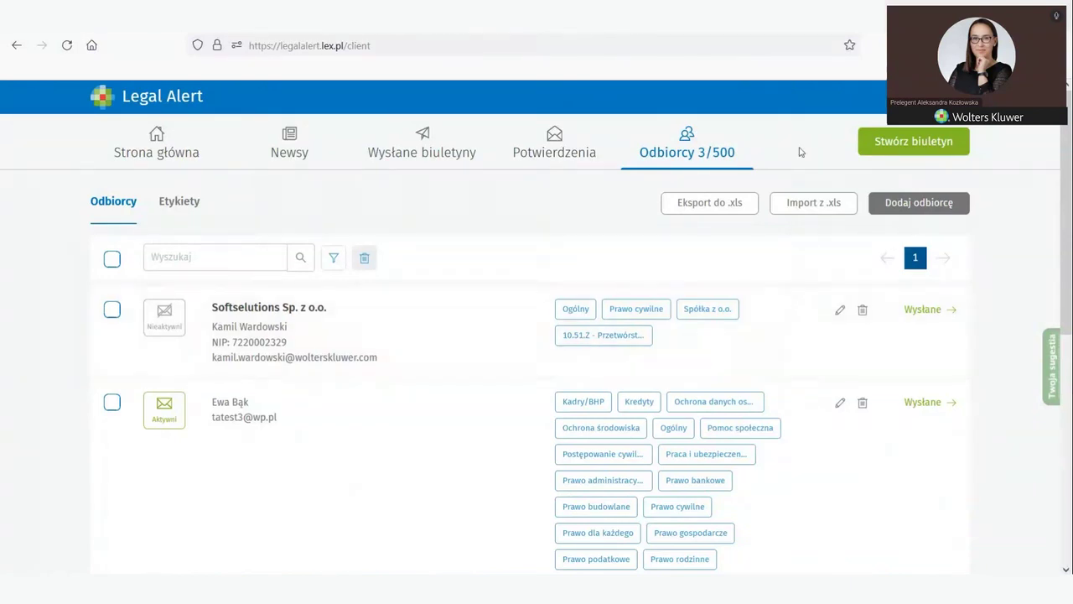
Step: Turn off newsletter mailing for the Softselutions recipient and check the end of the list
click(161, 336)
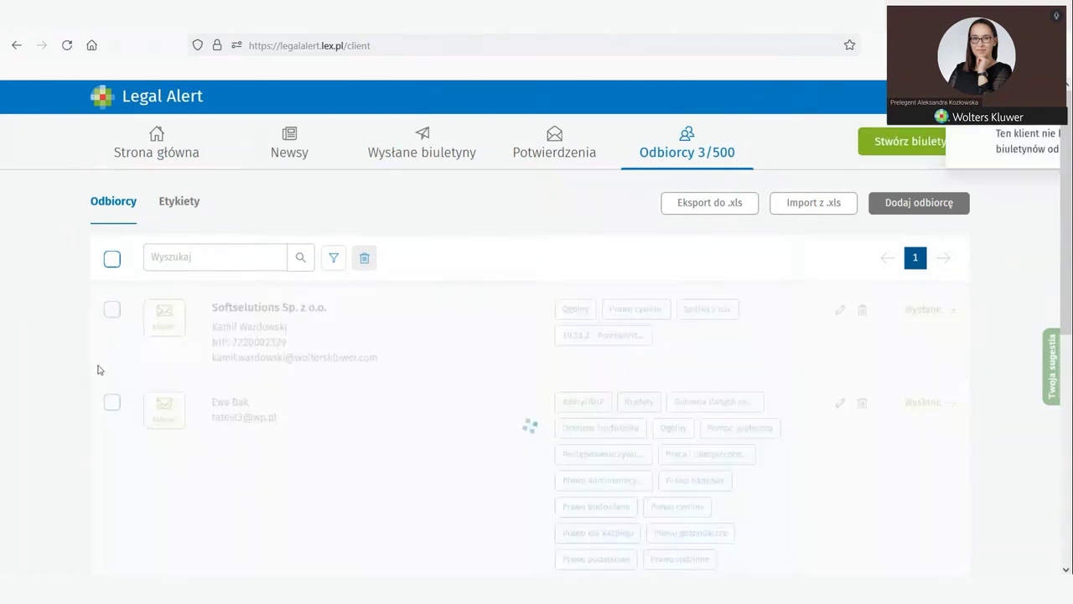
scroll(72, 419, down, 5)
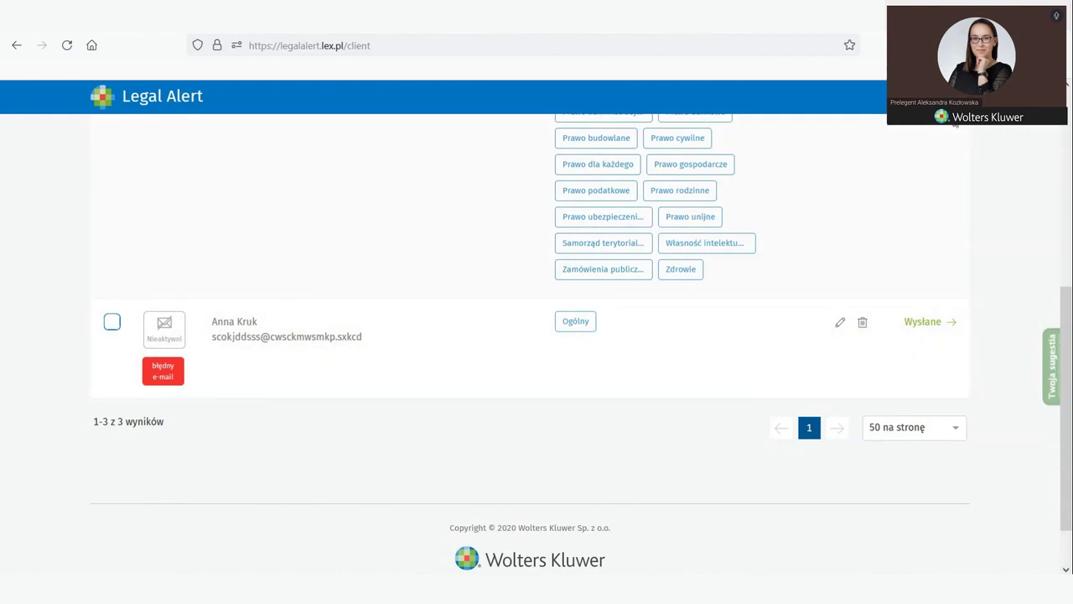
click(957, 127)
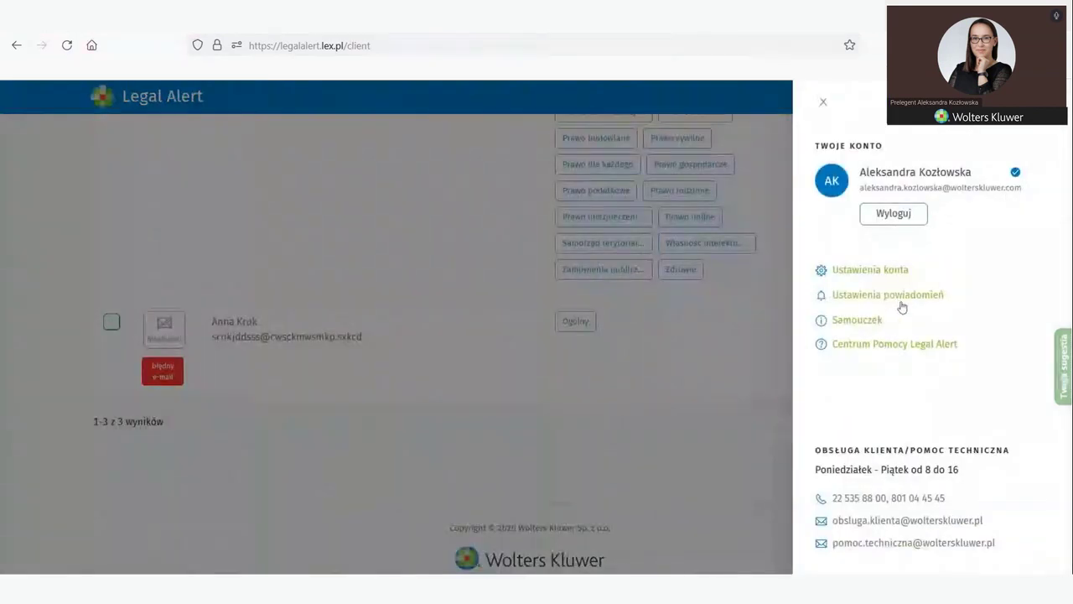
click(843, 298)
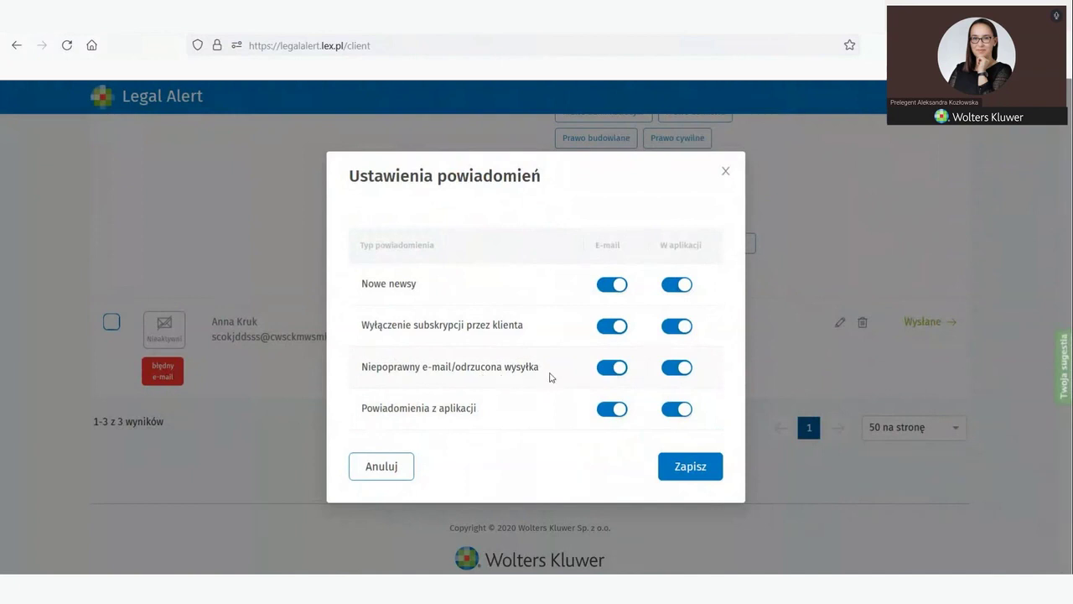
click(726, 172)
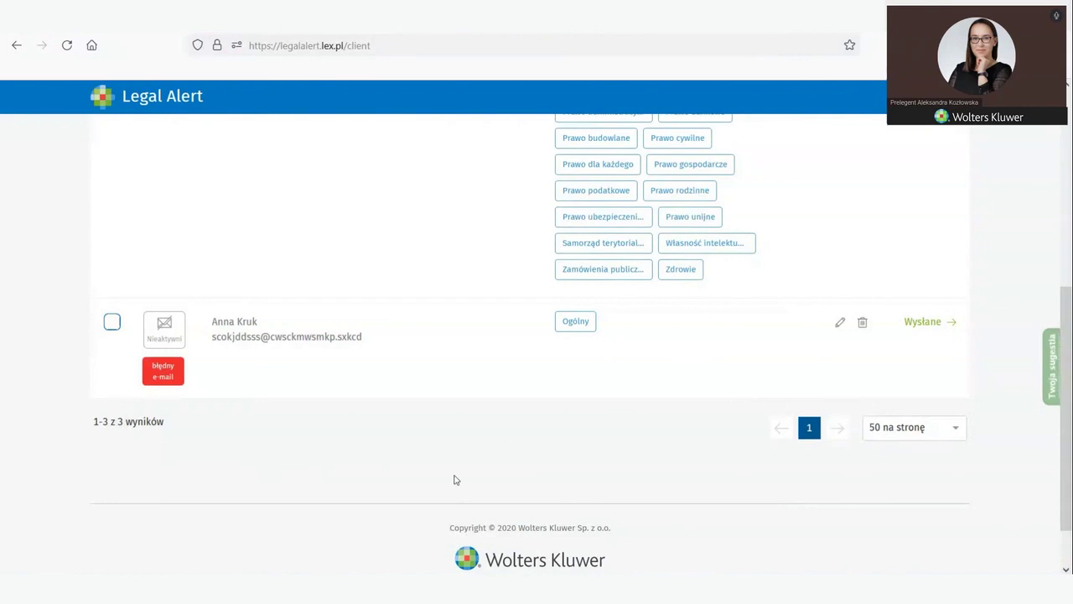
scroll(458, 482, up, 3)
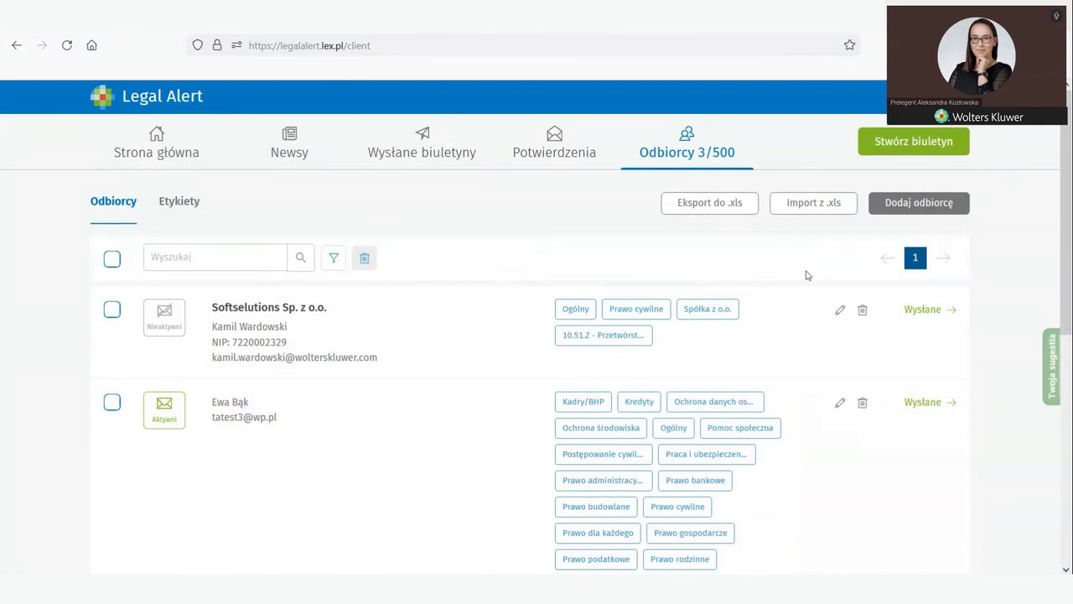
Step: Add a new Osoba recipient, entering the person's full name and a corrected e-mail address
click(910, 205)
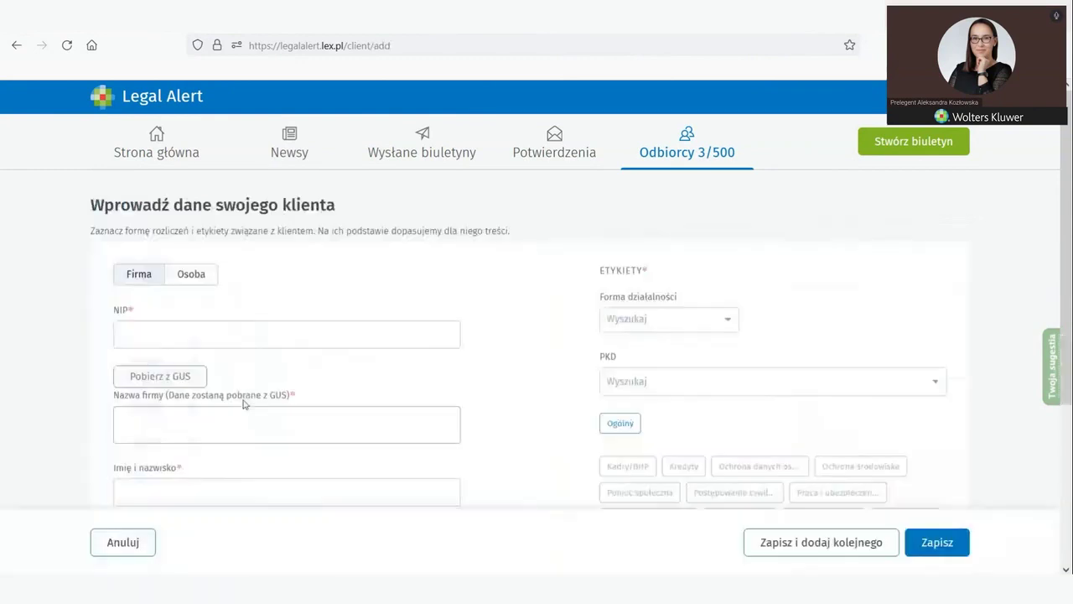
click(188, 278)
click(121, 334)
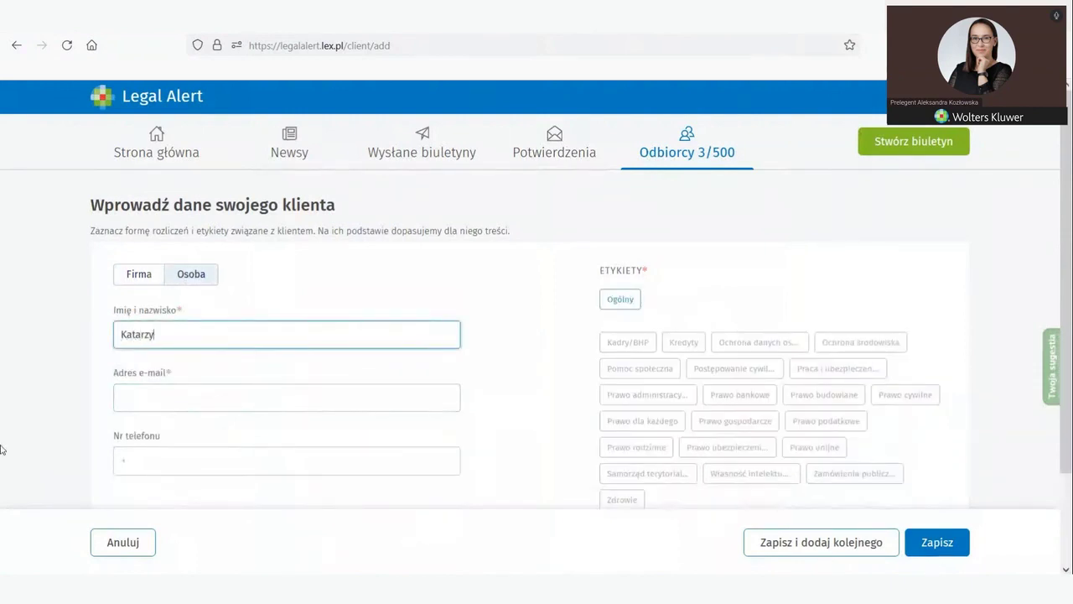
click(140, 401)
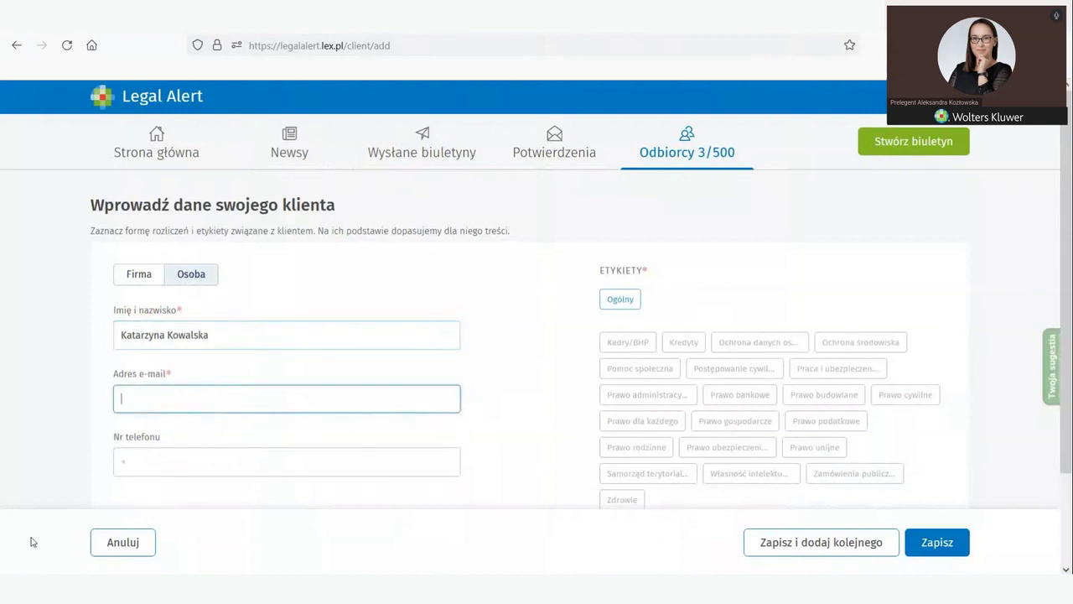
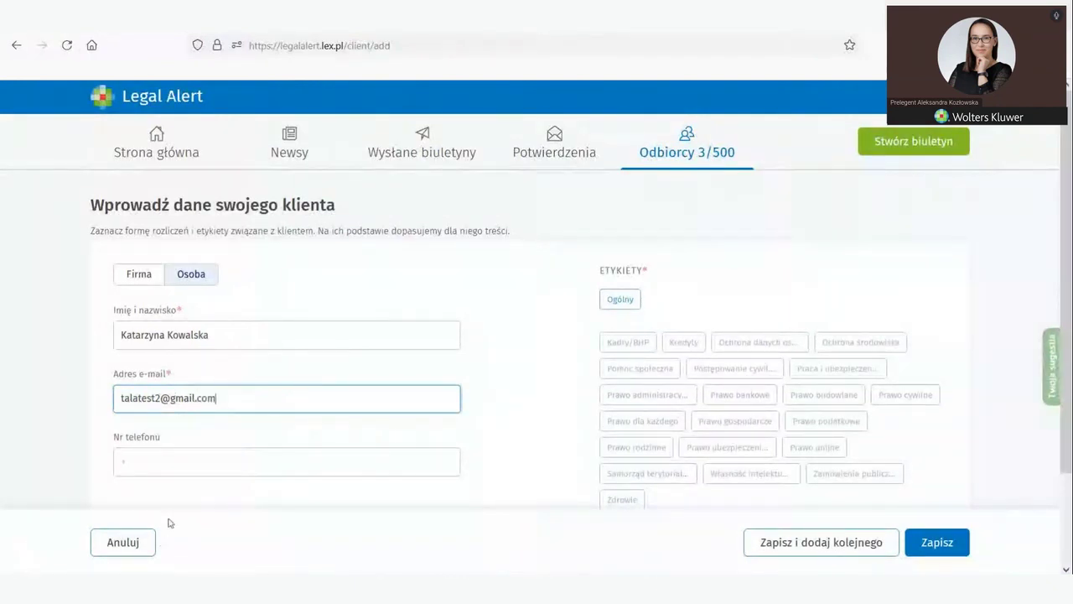
scroll(176, 428, down, 2)
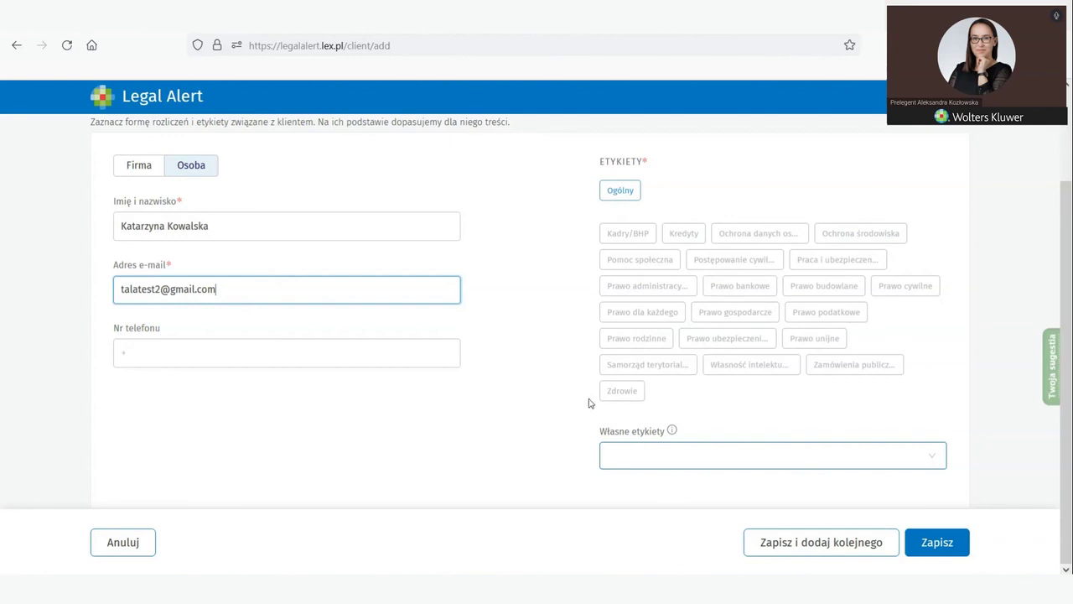
Step: Give the new recipient the Kadry/BHP label and the custom tag Nowy
click(810, 531)
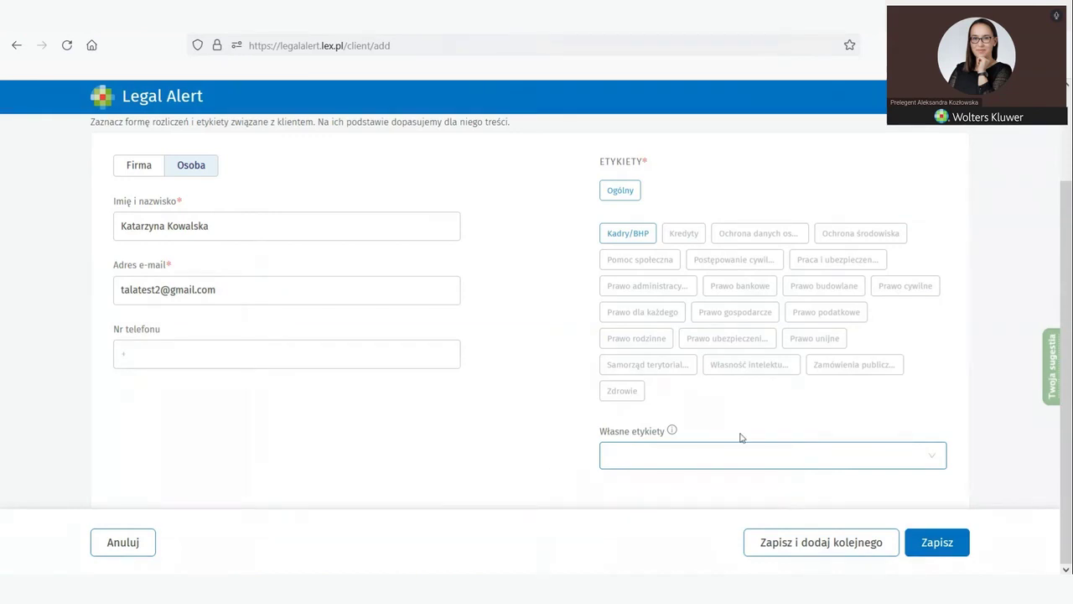
click(933, 454)
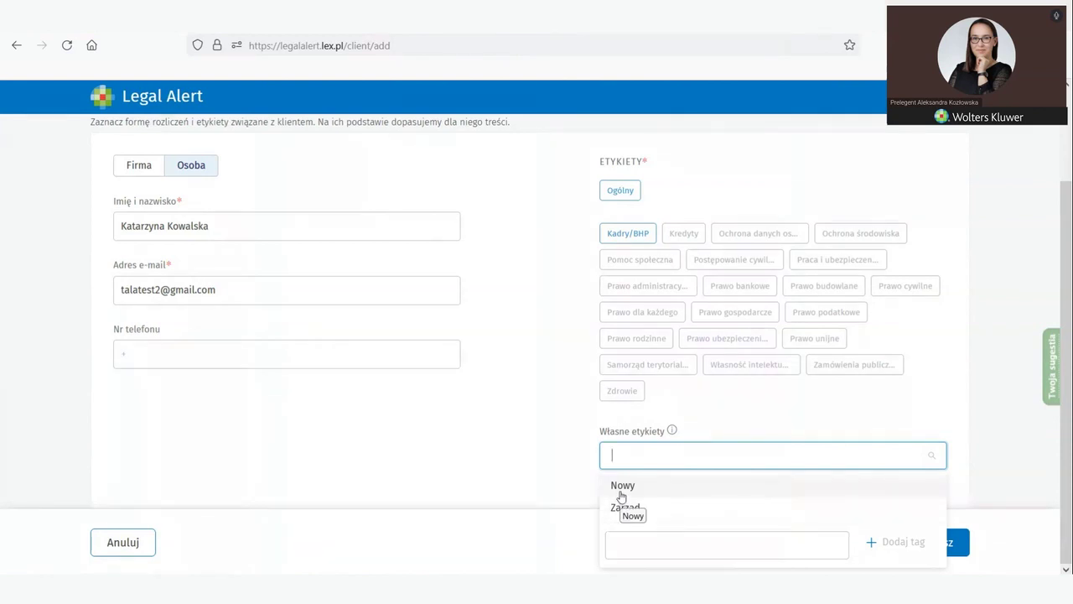
click(621, 488)
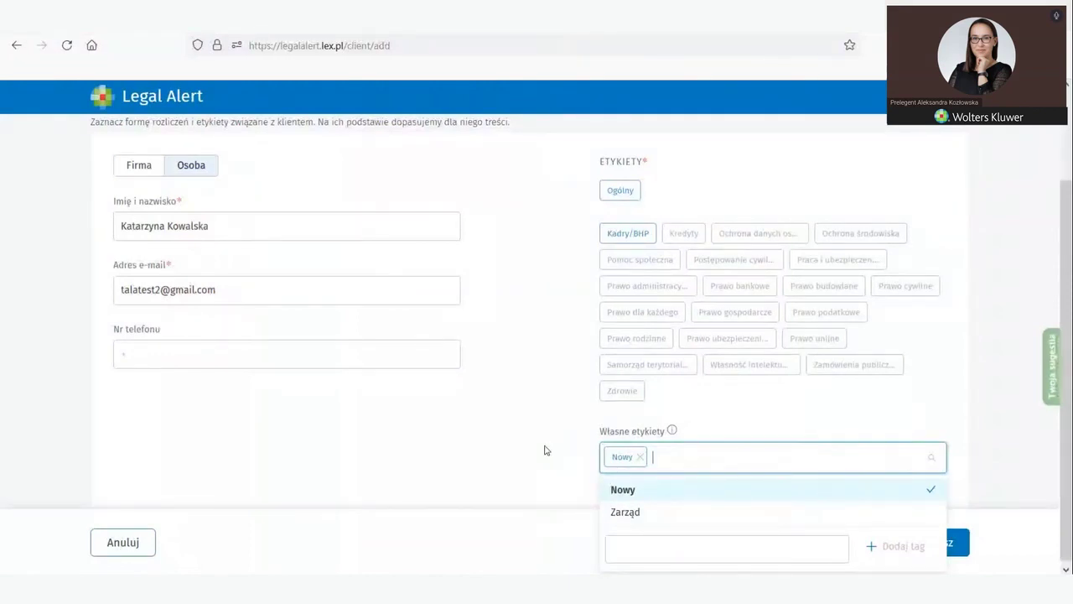
click(544, 450)
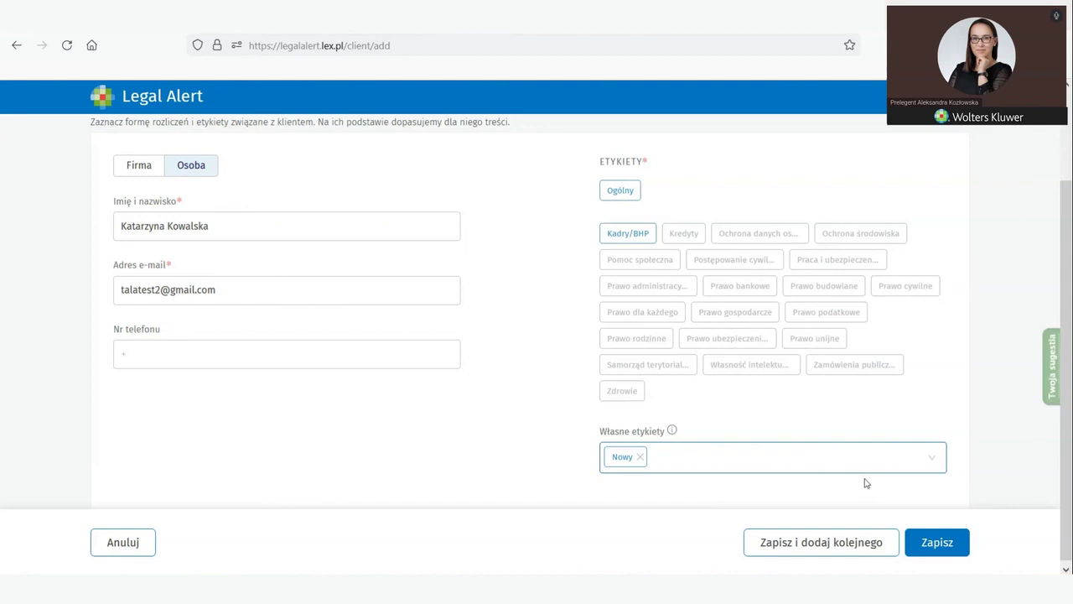
click(931, 457)
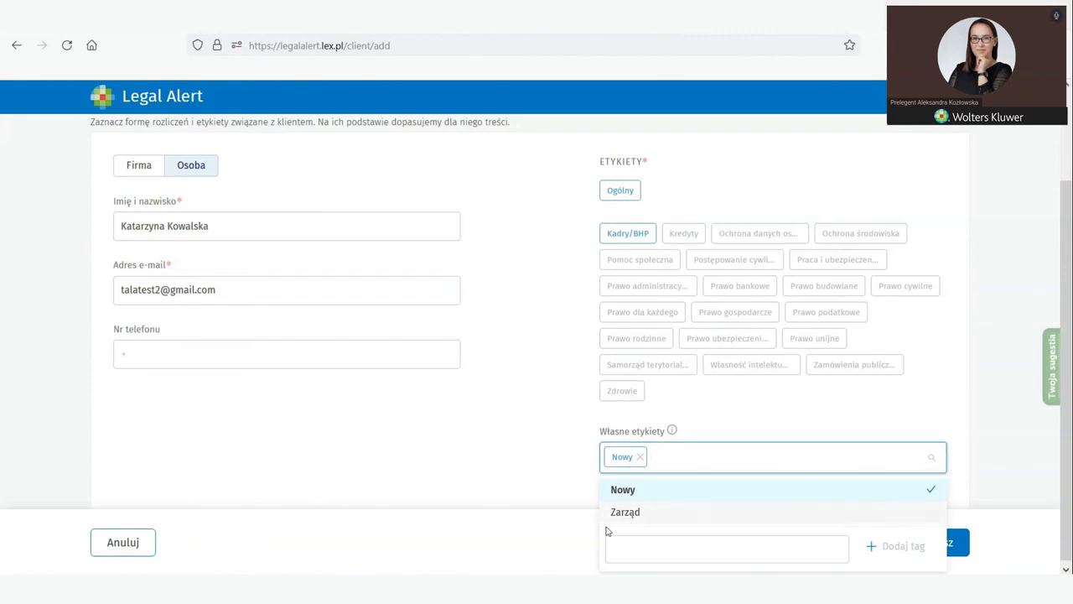
click(516, 467)
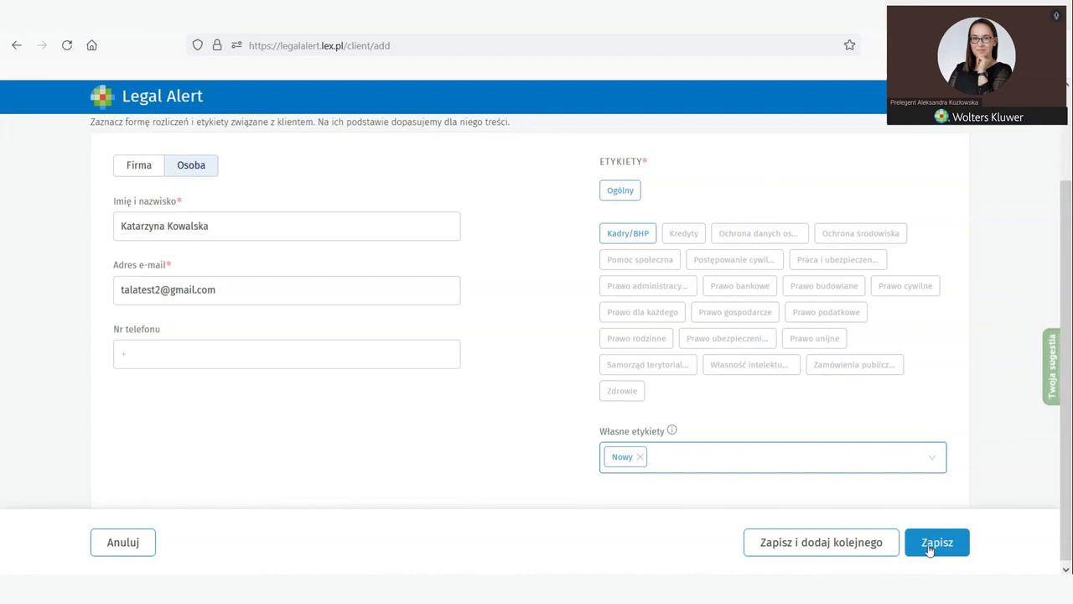
Step: Save the new recipient to the list and go to the Import z .xls page
click(929, 549)
click(928, 549)
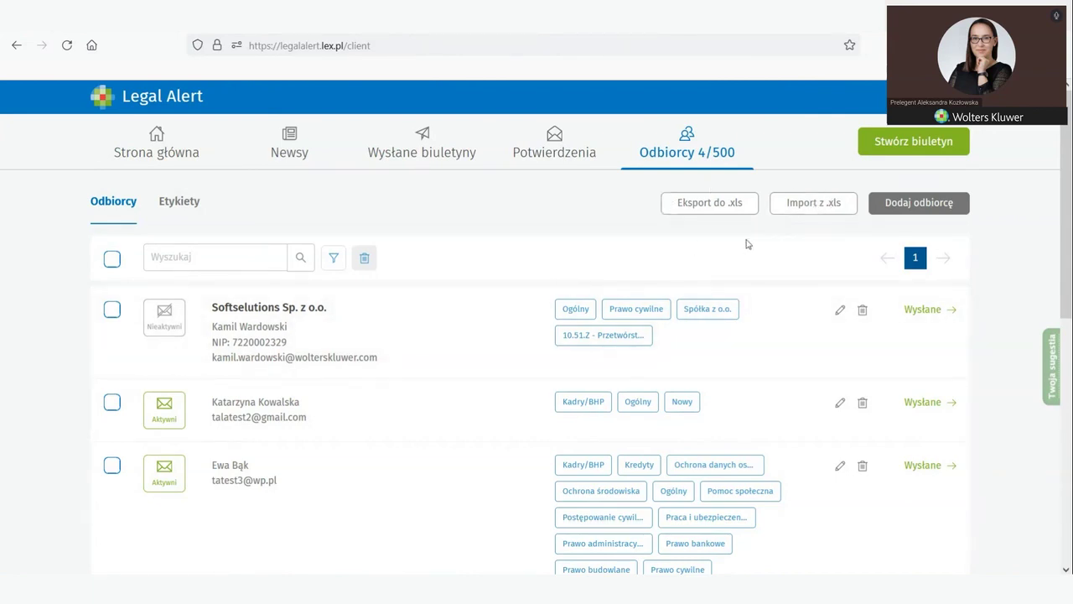
click(795, 211)
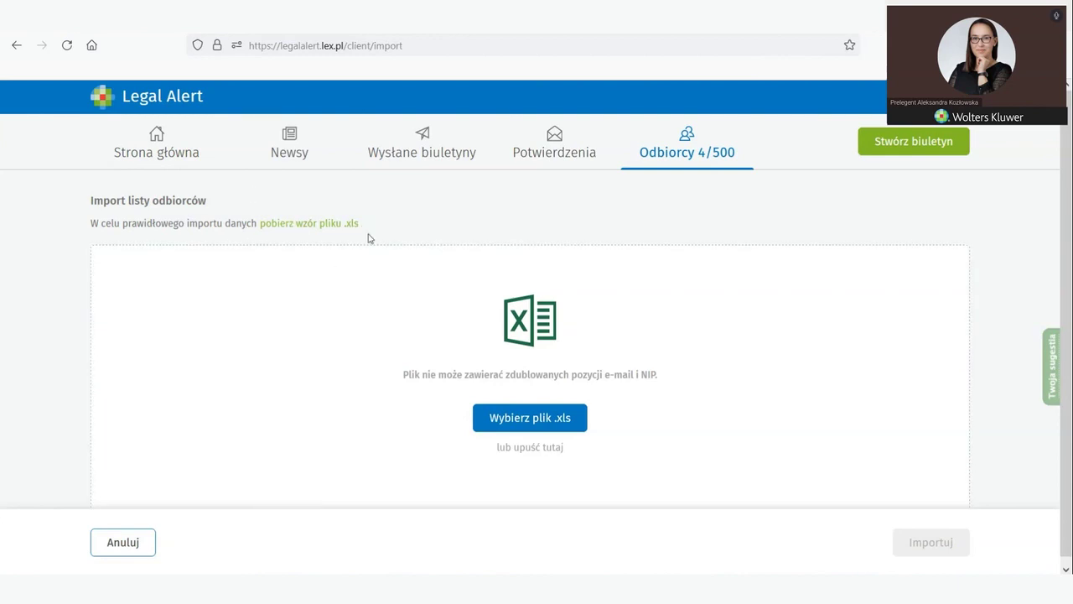
Step: Download the .xls recipient import template and open the Pobrane folder in File Explorer
click(298, 231)
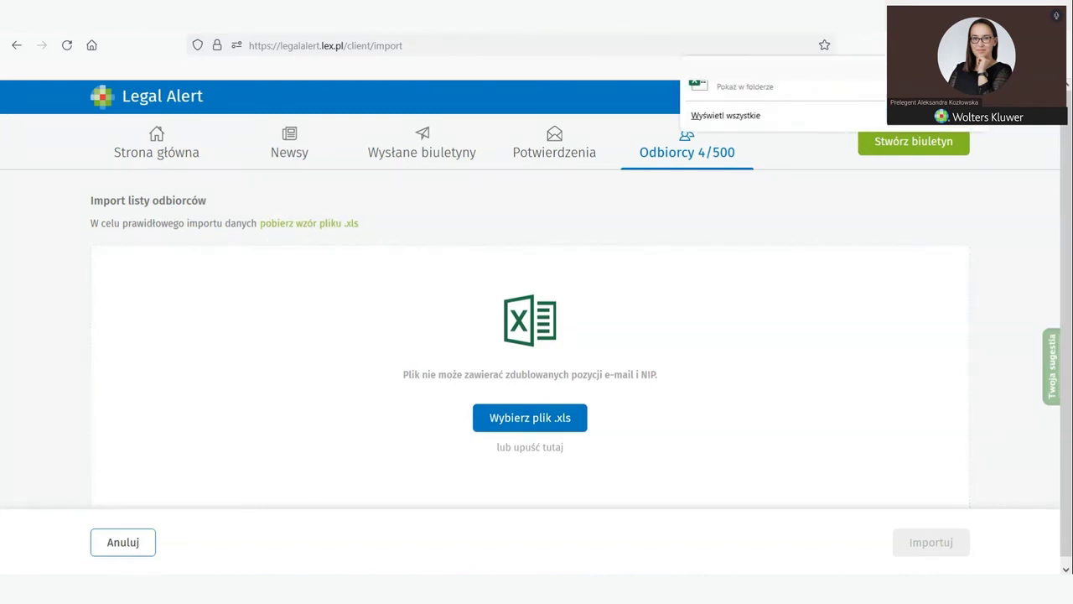
click(431, 338)
key(super+e)
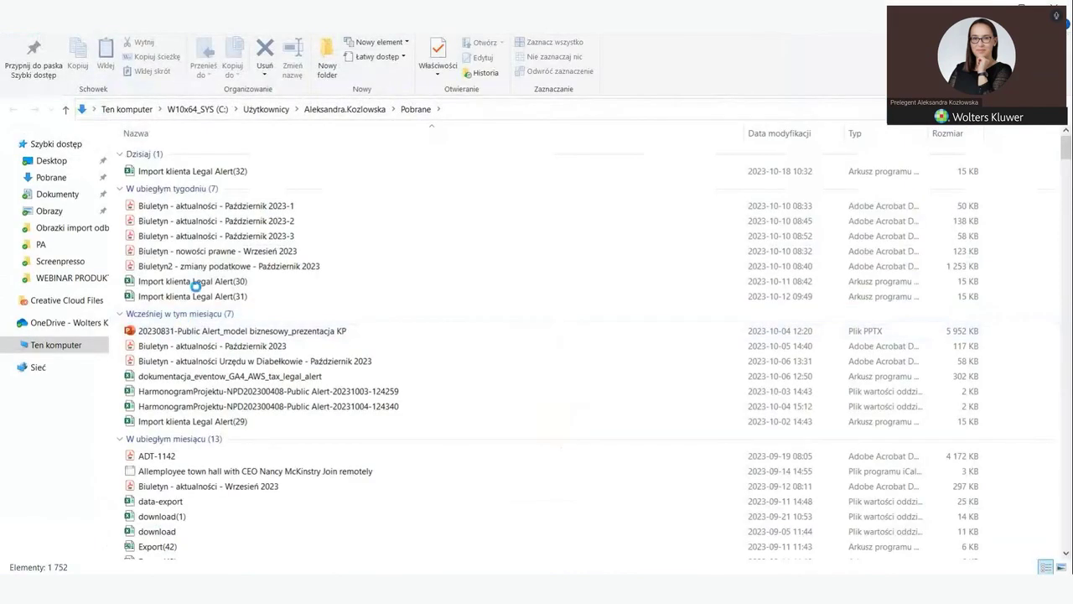
Step: Open the downloaded 'Import klienta Legal Alert(32)' template in Excel
click(180, 172)
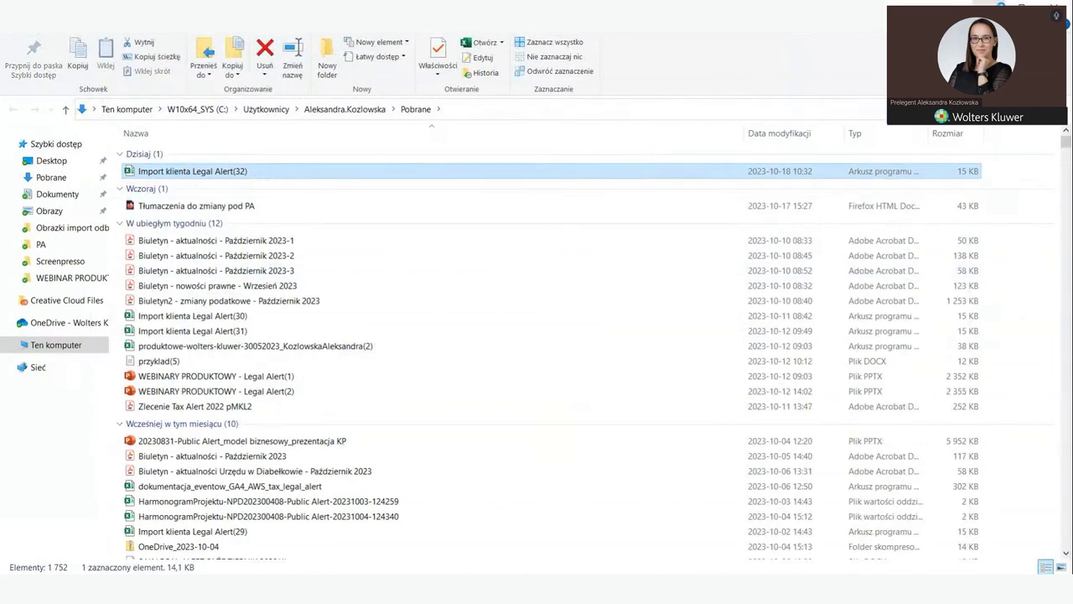
key(alt+F4)
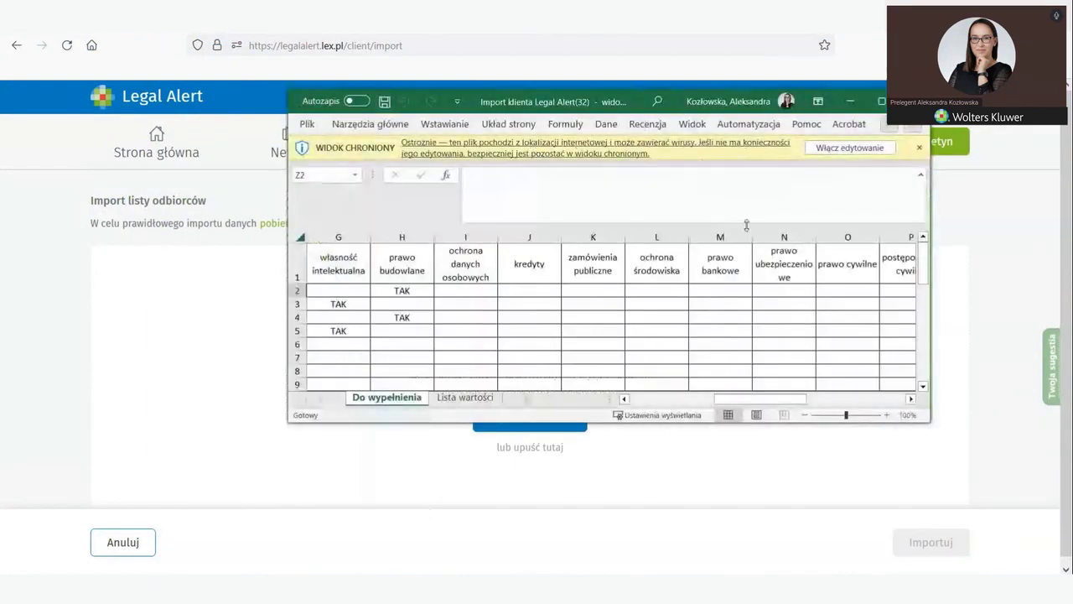
Step: Review the Excel template's four sample recipients and TAK topic choices, then return to the browser
click(881, 105)
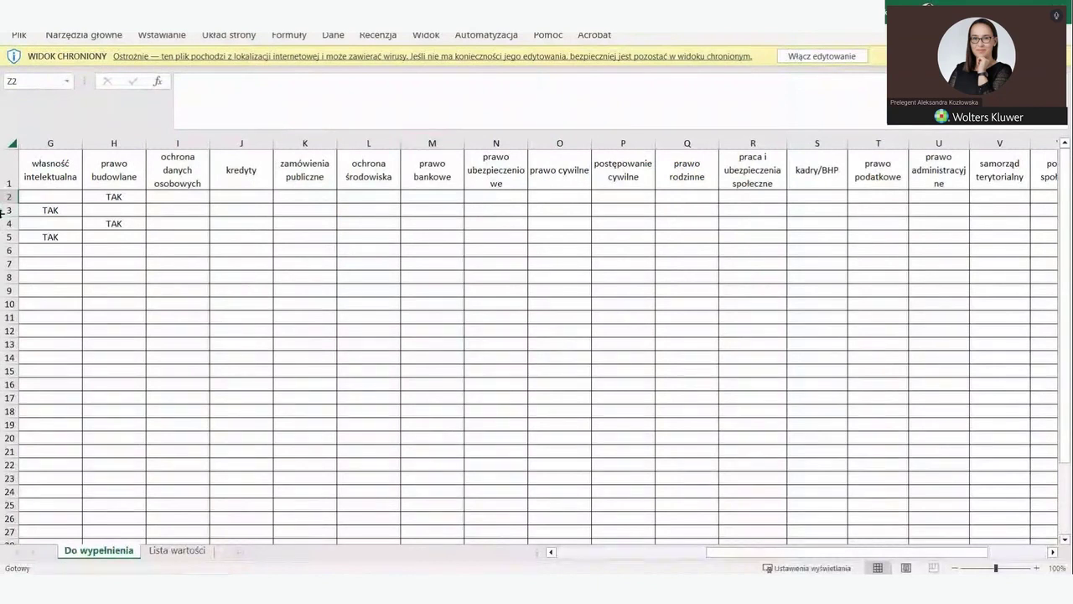
drag(721, 553, 557, 550)
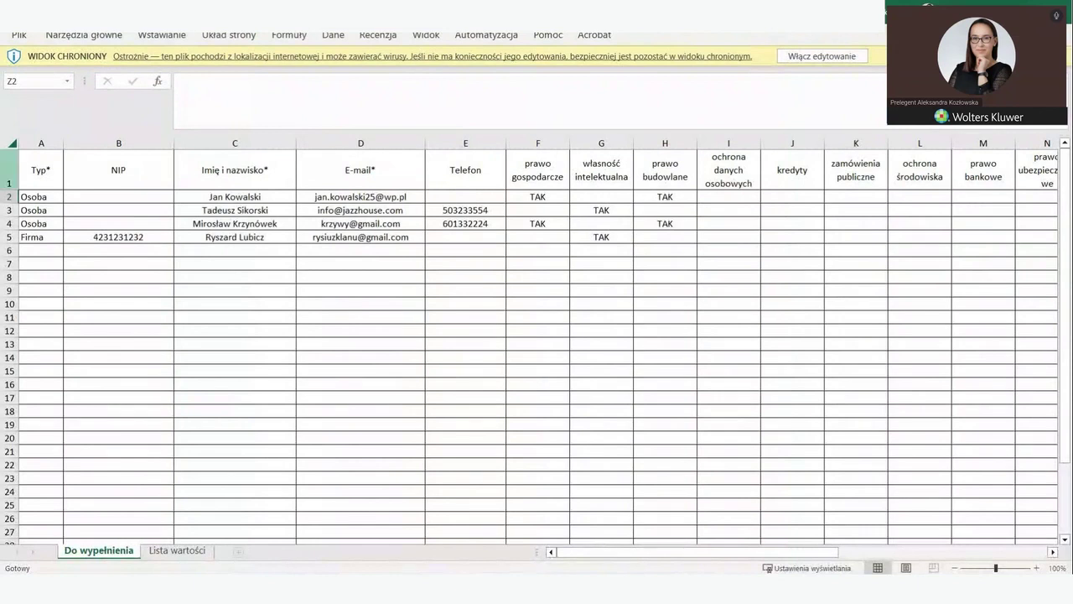
click(734, 198)
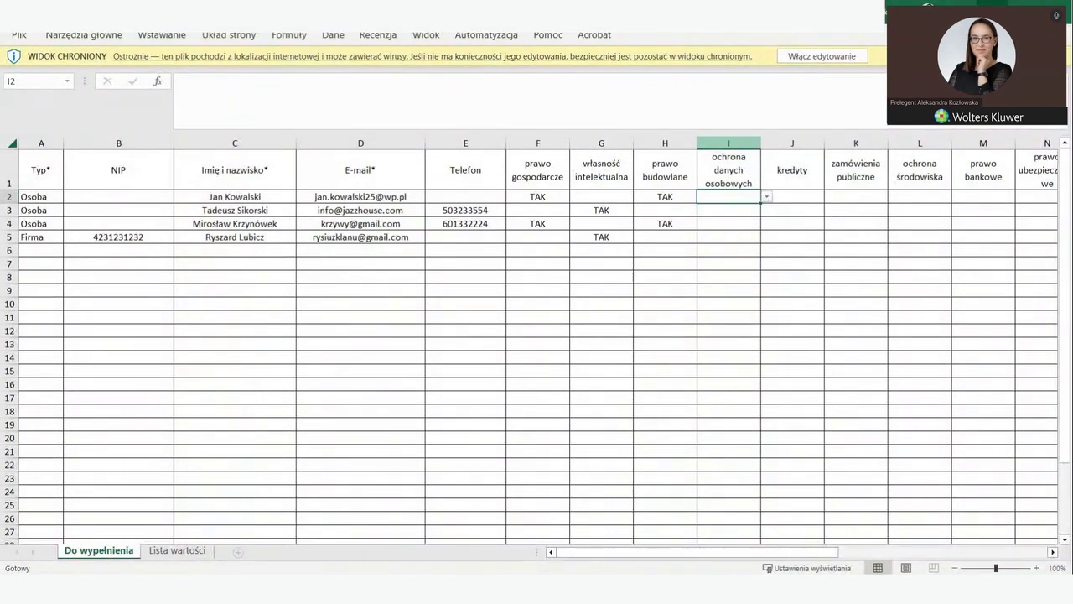
key(alt+Tab)
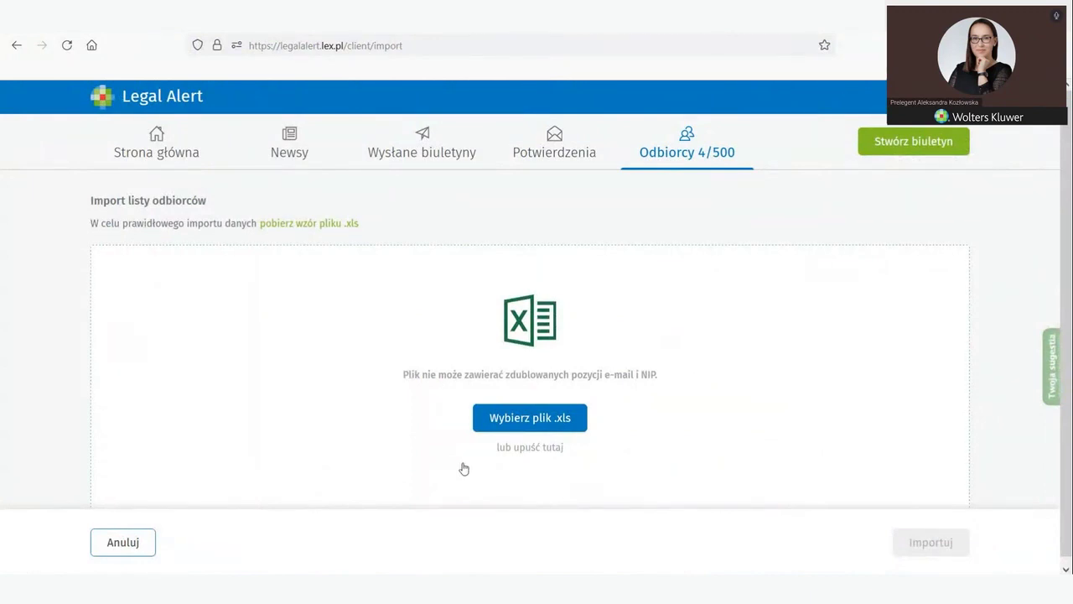
Step: Import the filled template 'Import klienta Legal Alert - prez' from the Obrazki import odbiorców folder
click(521, 419)
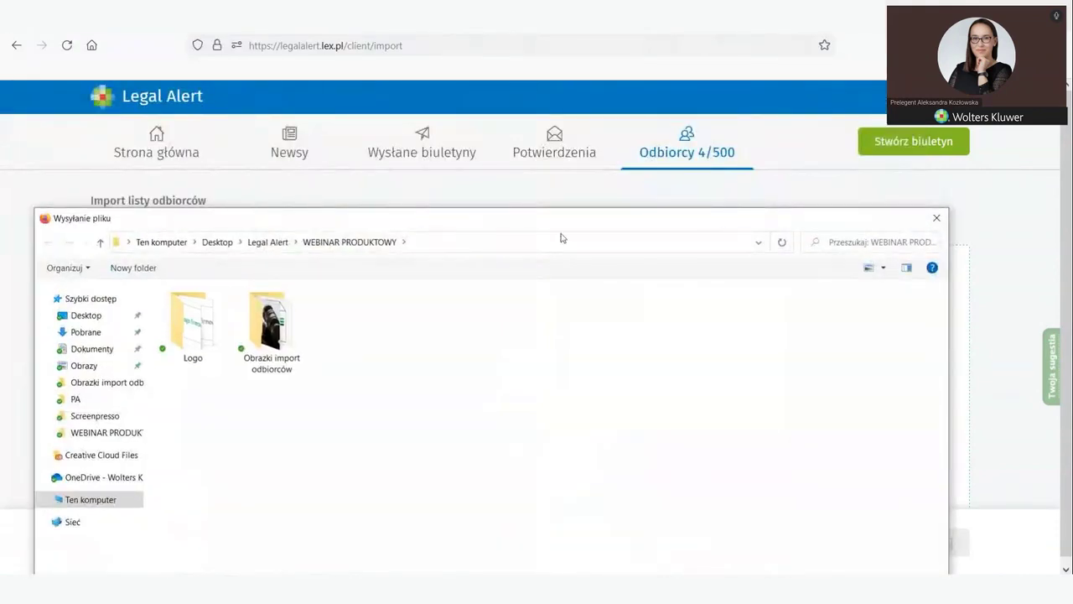
drag(551, 221, 557, 201)
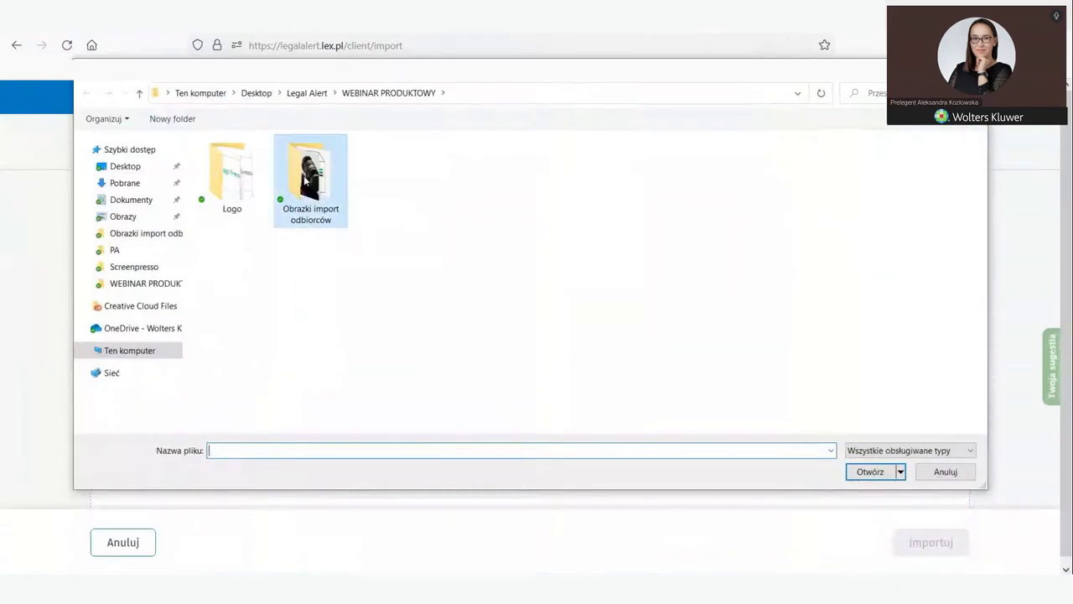
double_click(307, 181)
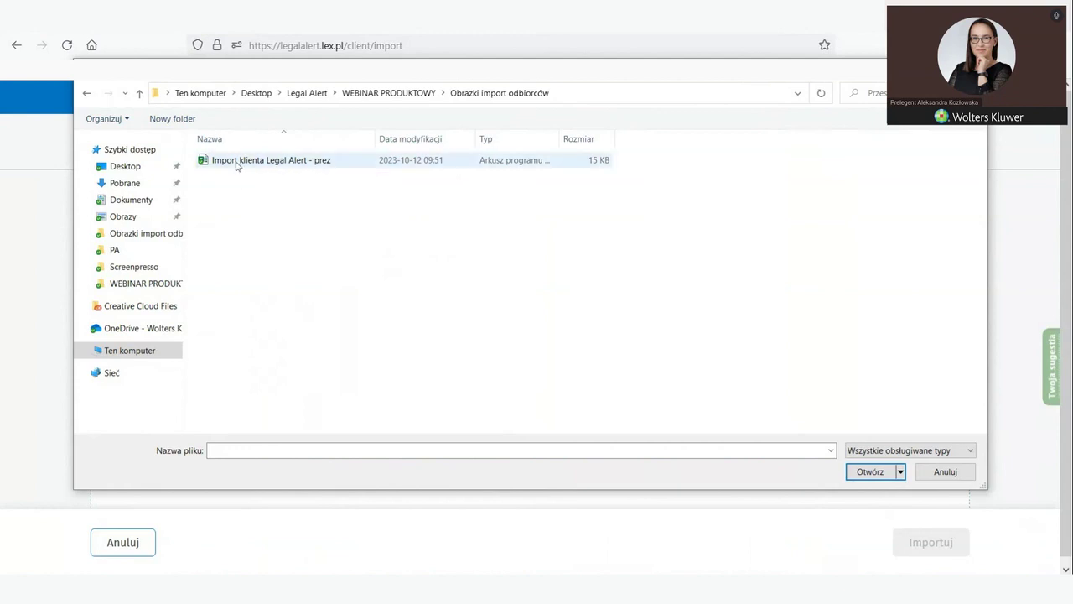
click(236, 161)
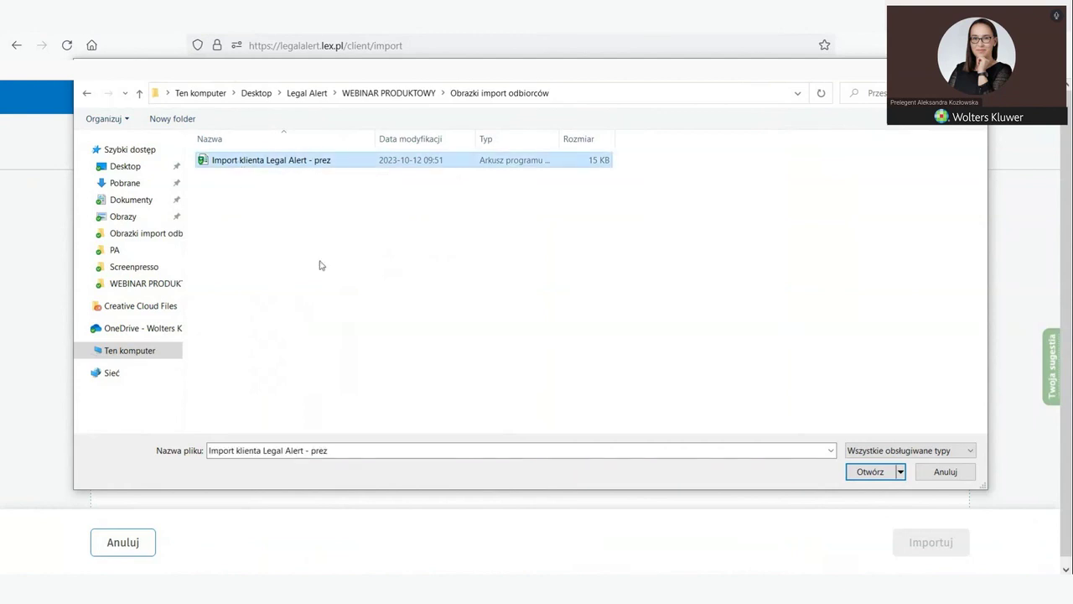
click(871, 474)
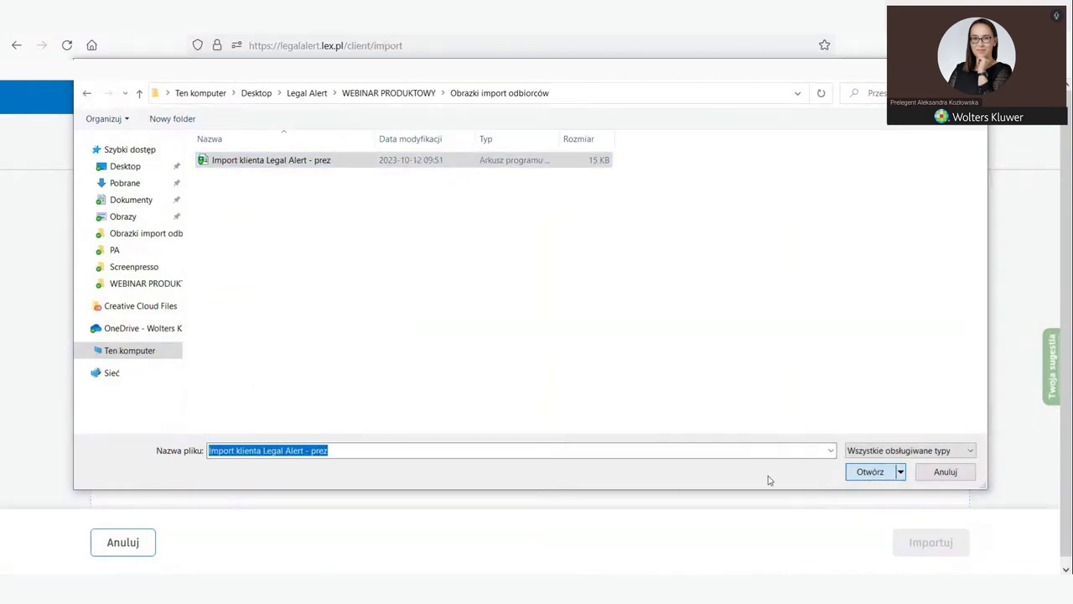
click(905, 542)
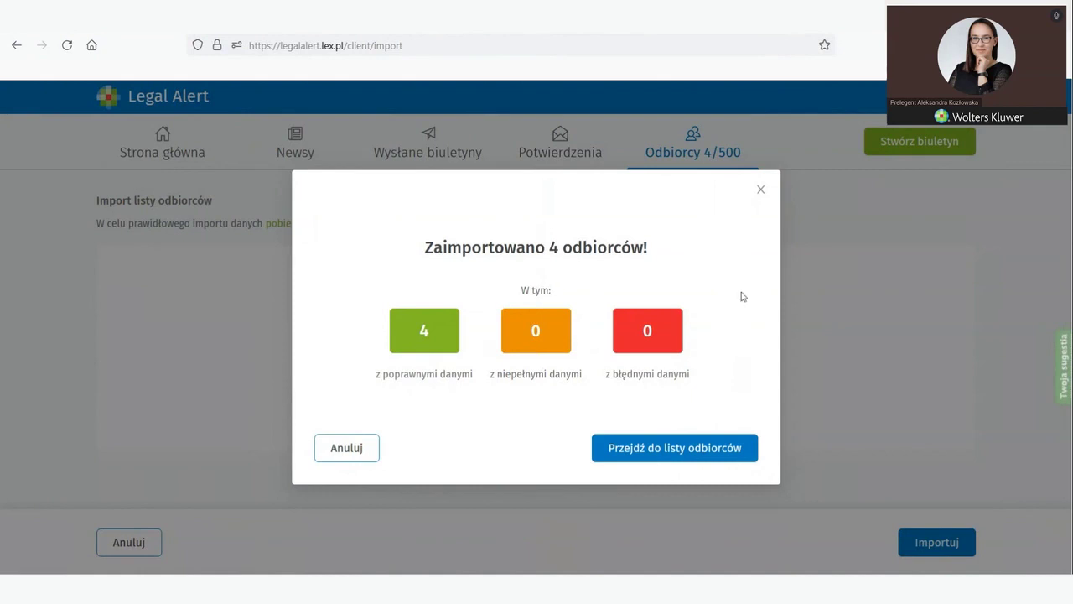
Step: Go to the recipient list and scroll through it to check the 8/500 entries
click(641, 453)
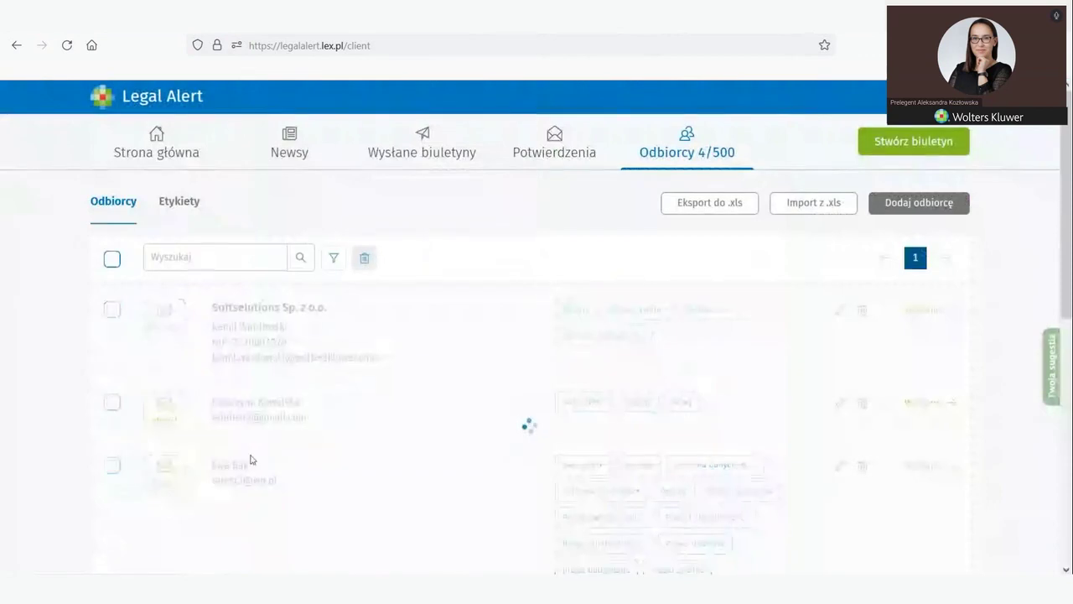
scroll(239, 412, down, 5)
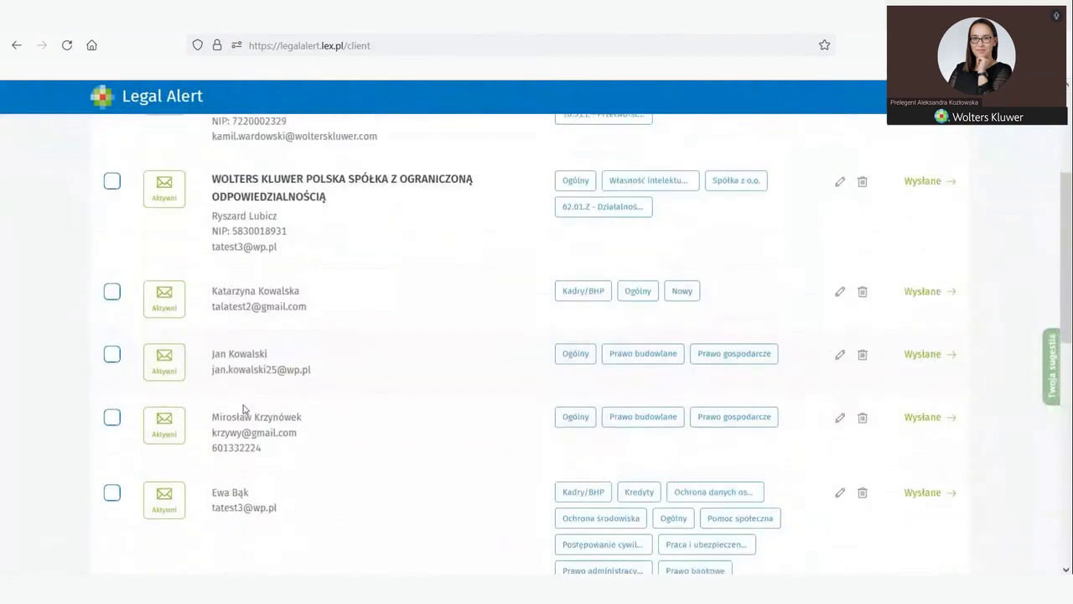
scroll(369, 378, up, 5)
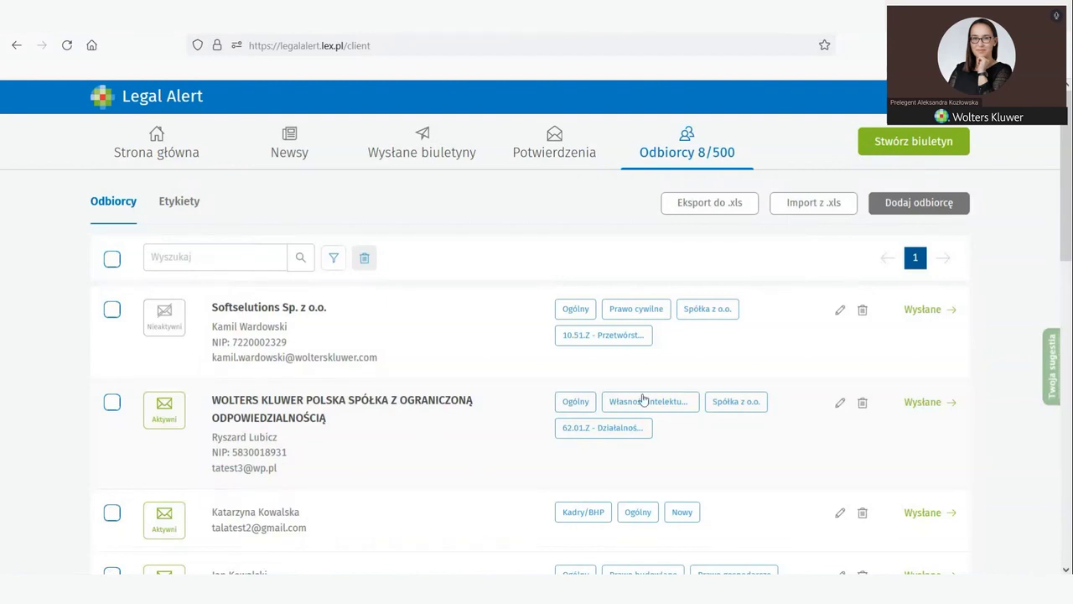
Step: Export all recipients to an .xls file and go back to the recipient list
click(686, 203)
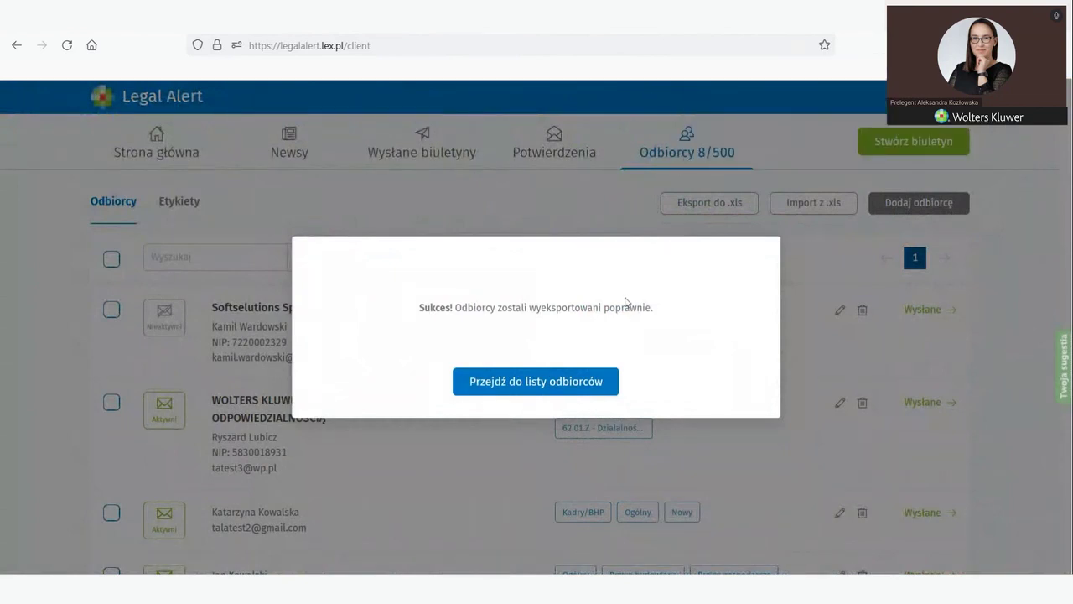
click(494, 393)
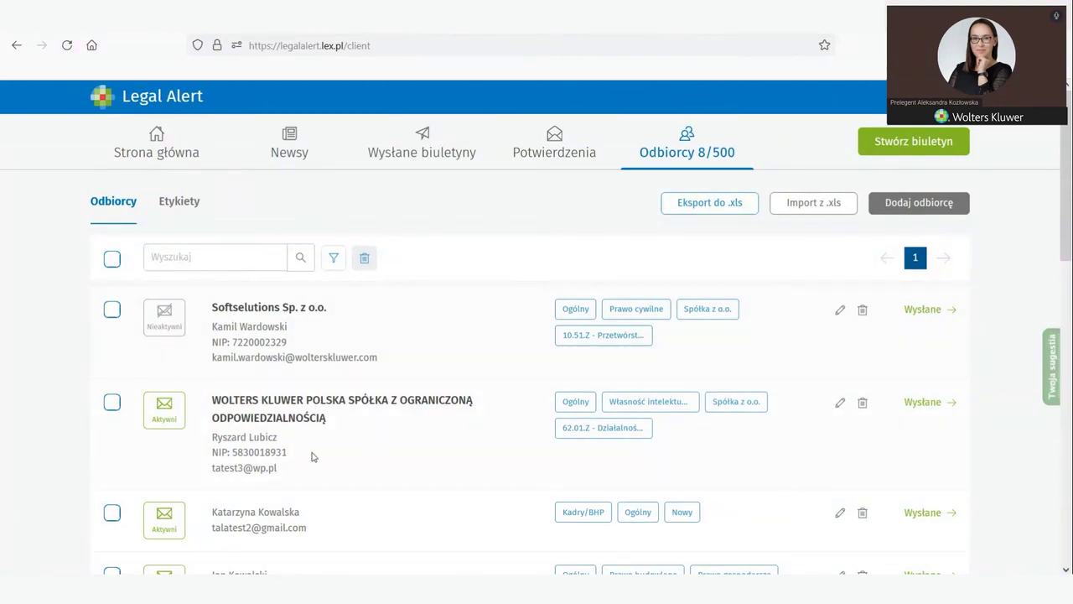
Step: Scroll through the recipient list, then switch to the Newsy section
scroll(282, 494, down, 1)
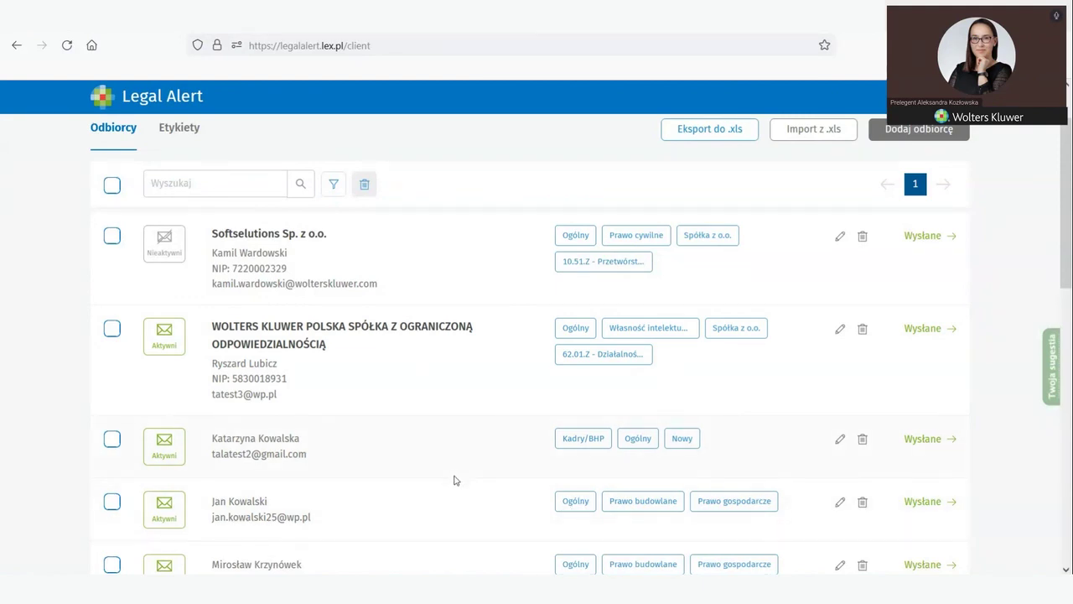
scroll(456, 476, up, 2)
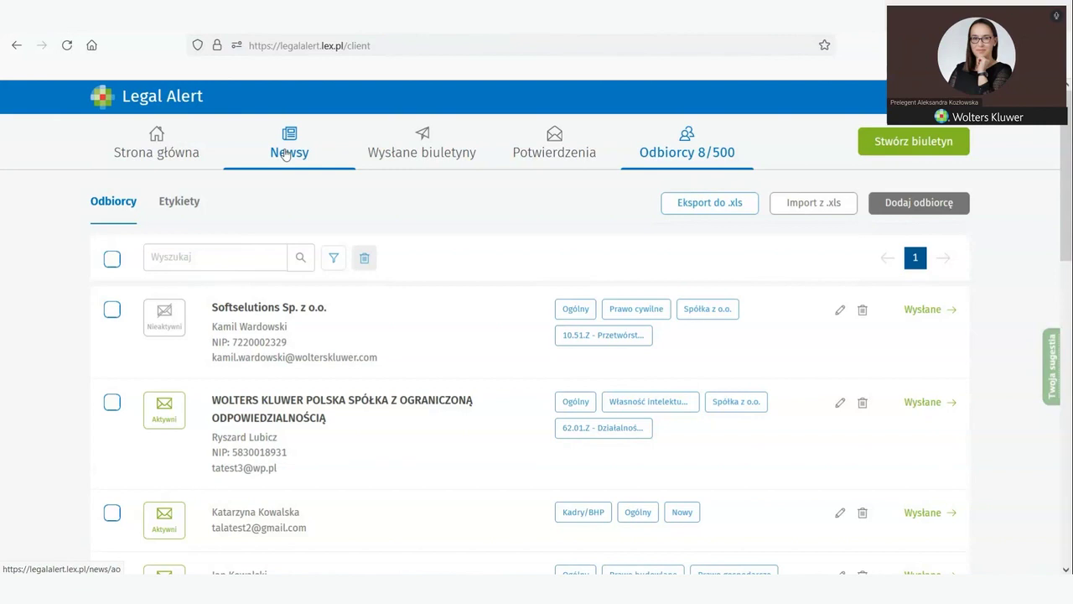
click(285, 153)
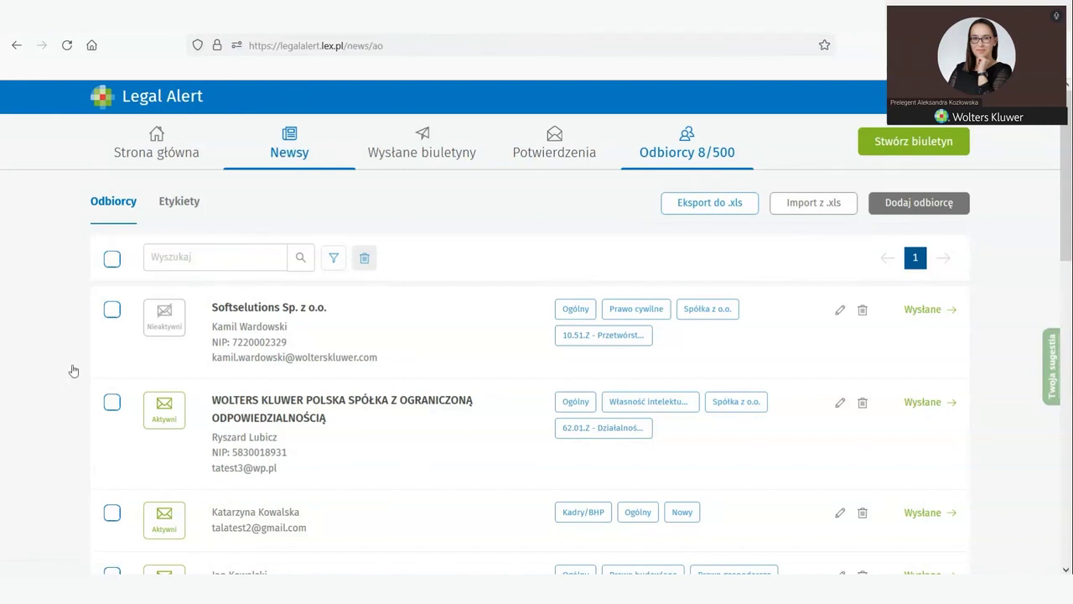
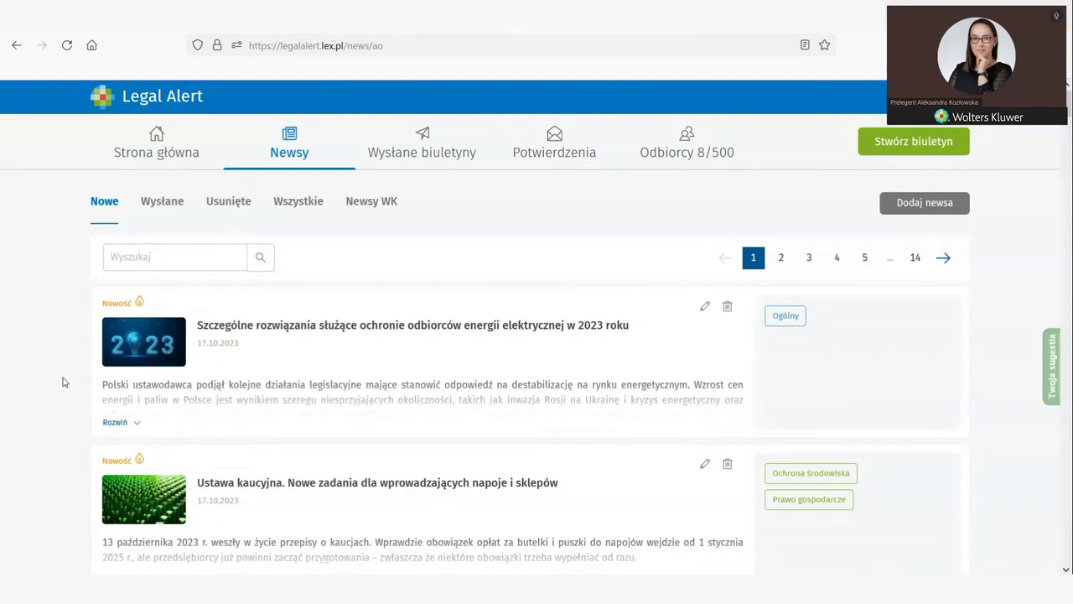
Step: Expand the 17.10.2023 electricity-consumer protection article and read it down to Podstawa prawna
click(114, 422)
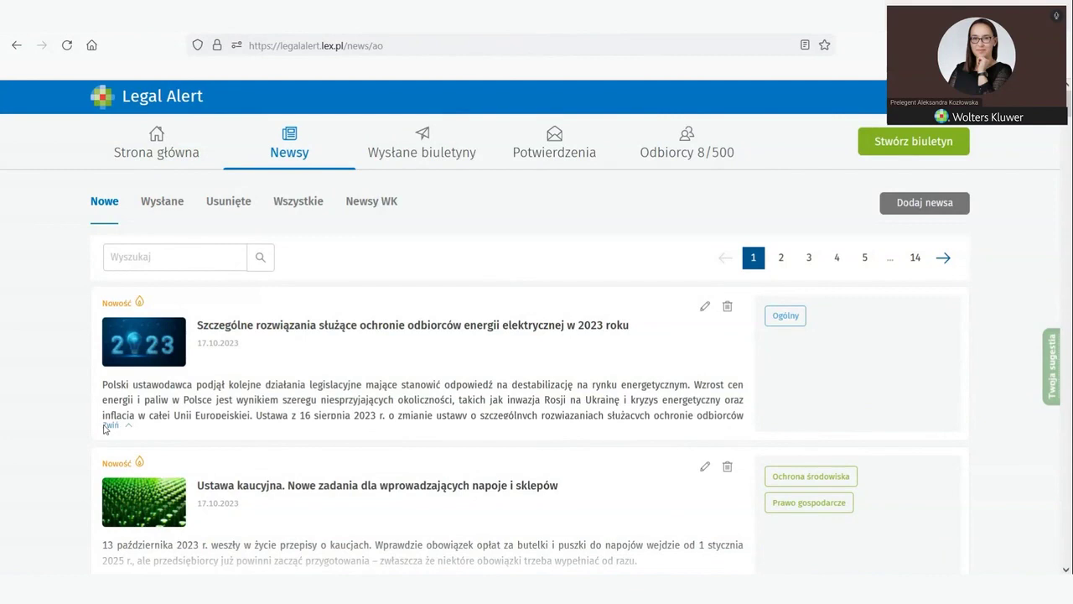
scroll(50, 471, down, 2)
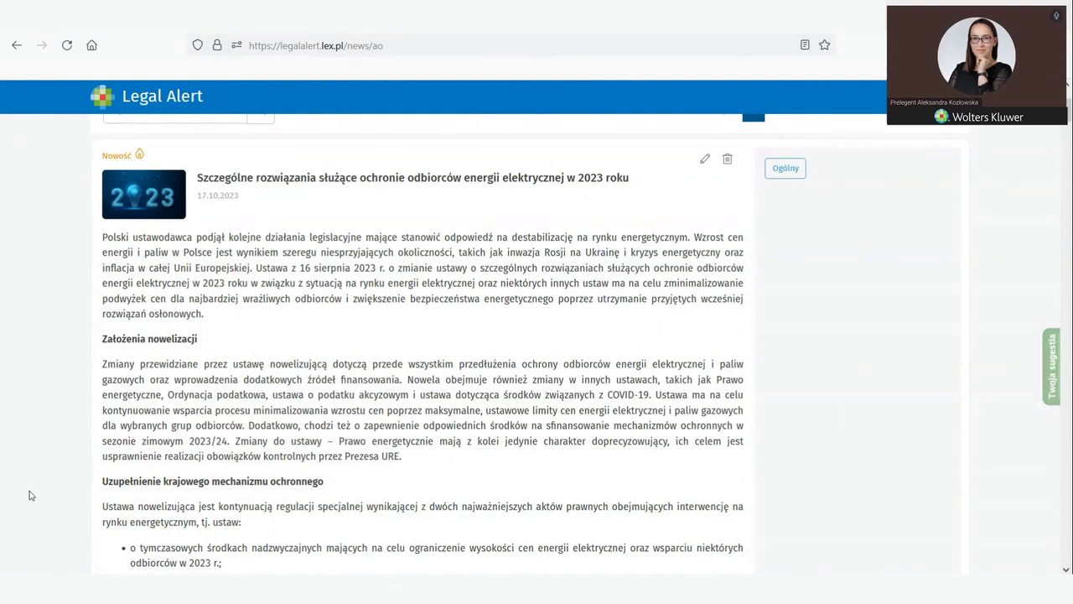
scroll(29, 498, down, 2)
scroll(29, 495, down, 3)
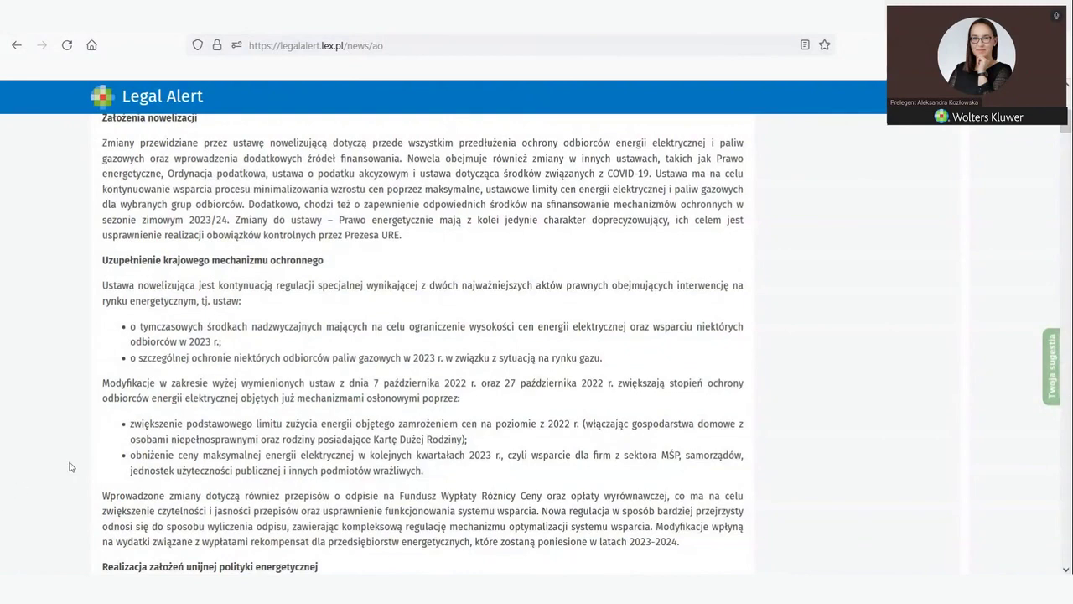
scroll(79, 445, down, 3)
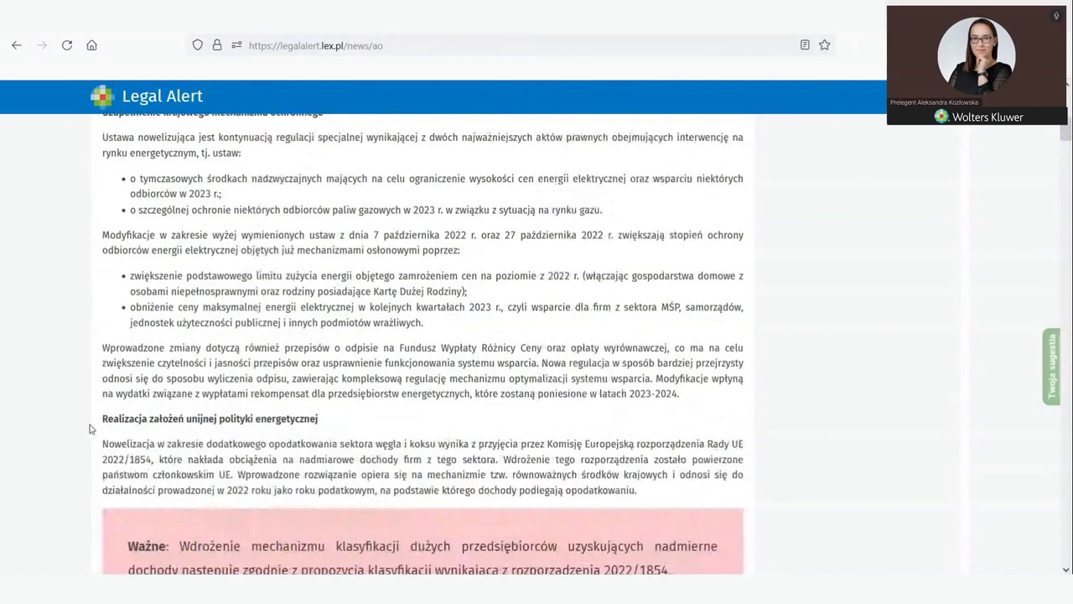
scroll(90, 428, down, 2)
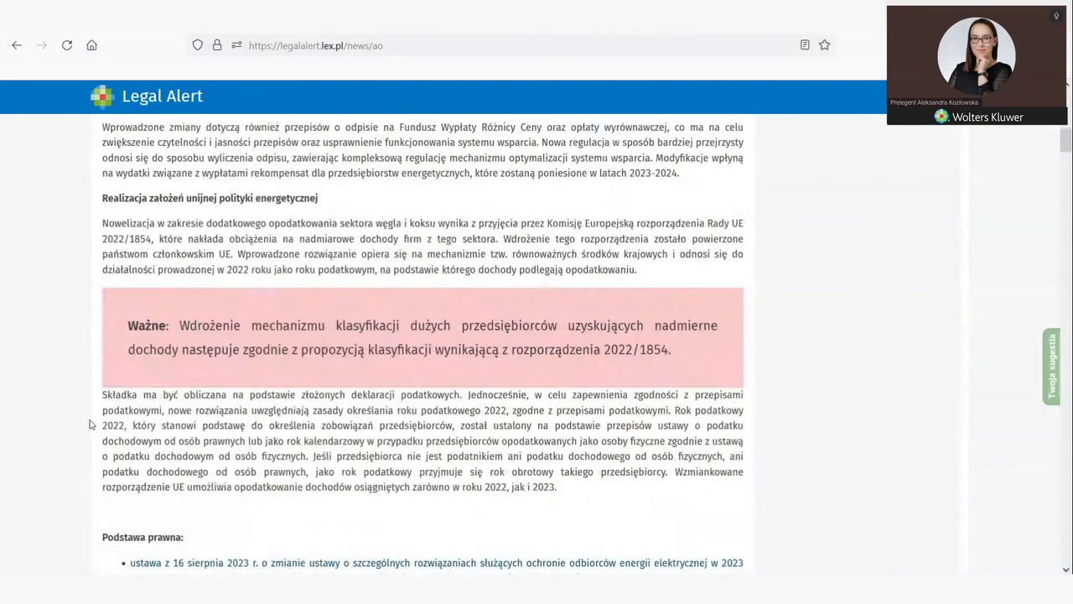
scroll(92, 425, down, 2)
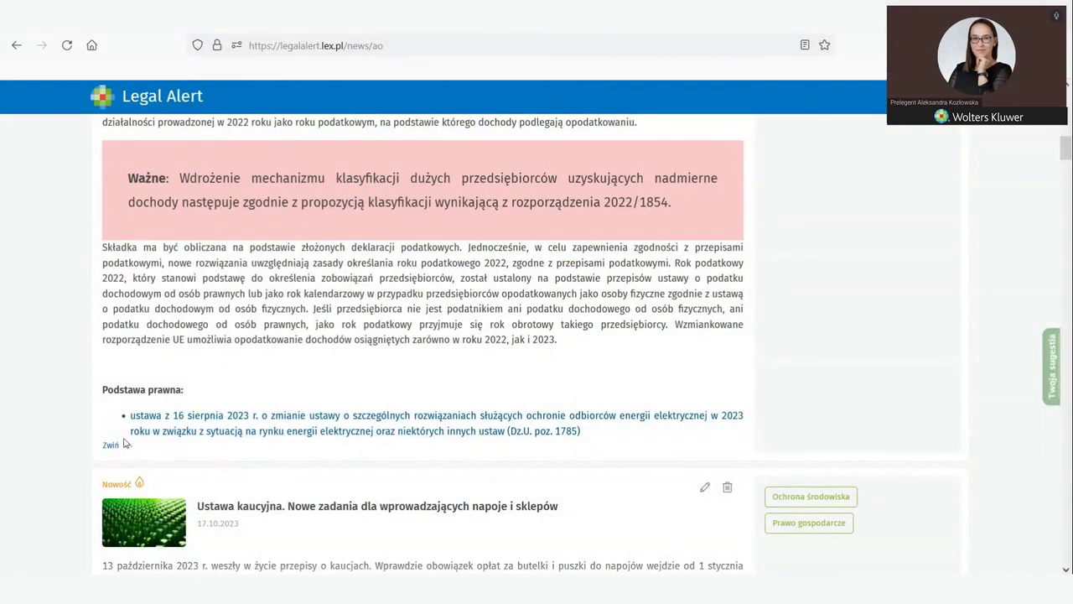
Step: Re-read the energy-consumer article, then collapse it to its preview at the top of Nowe
click(105, 451)
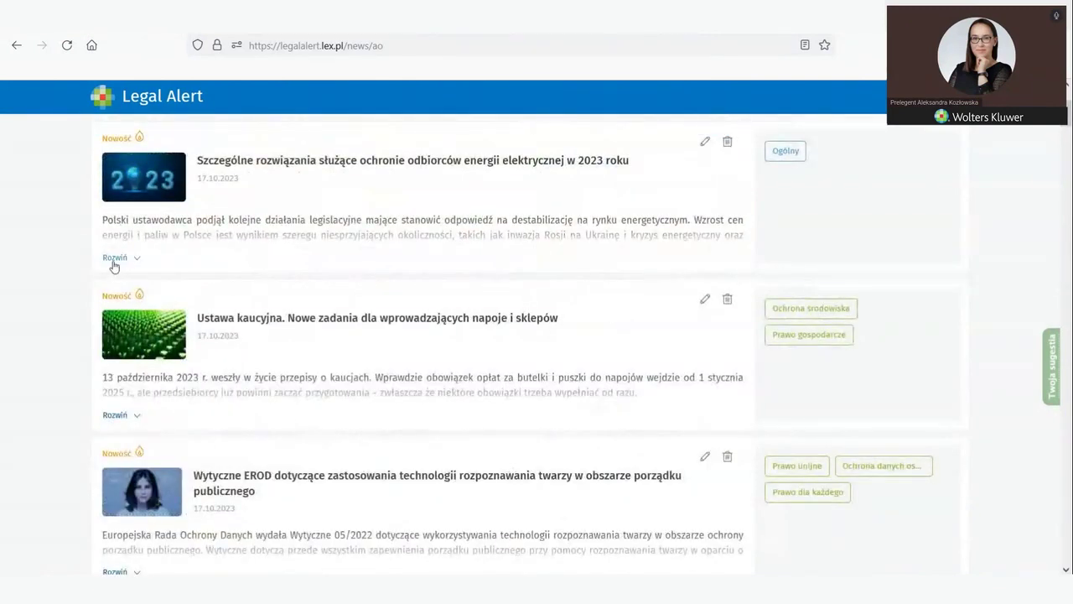
click(114, 260)
scroll(450, 487, down, 5)
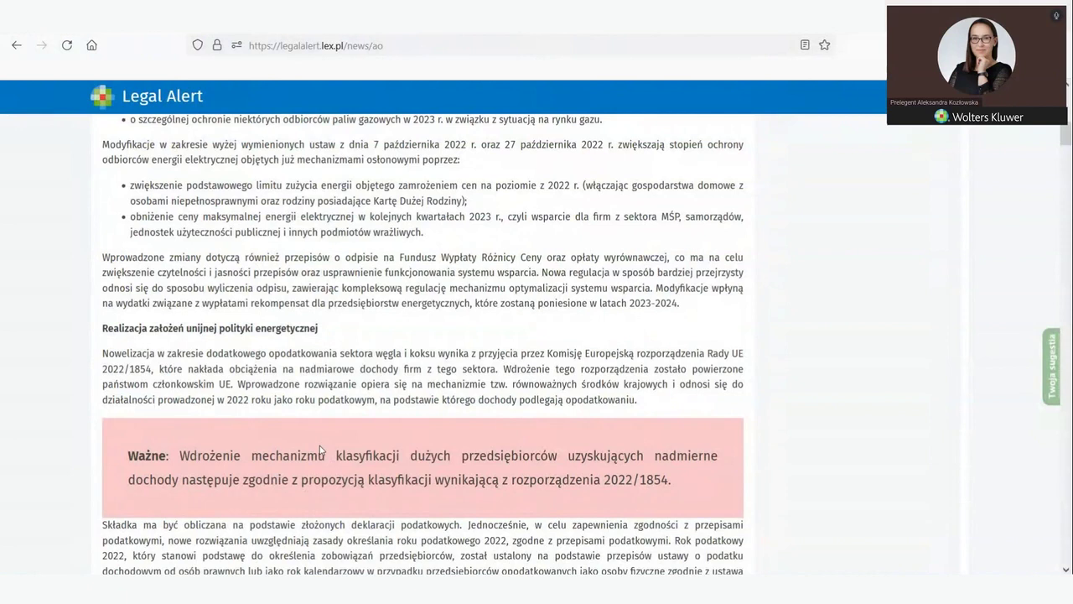
scroll(320, 446, up, 1)
scroll(321, 448, down, 1)
scroll(320, 447, down, 2)
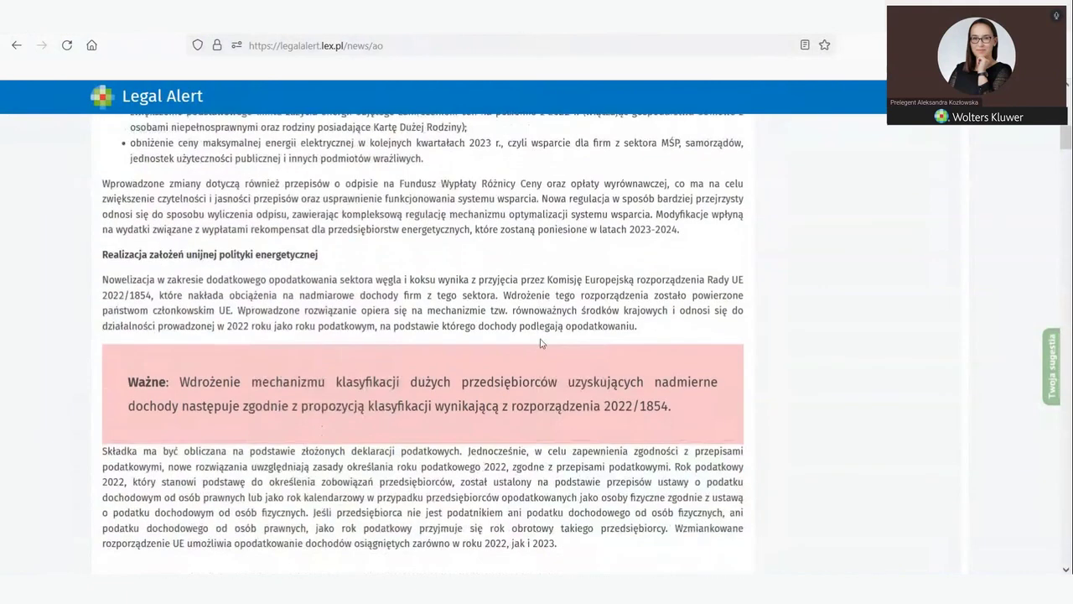
scroll(320, 449, down, 5)
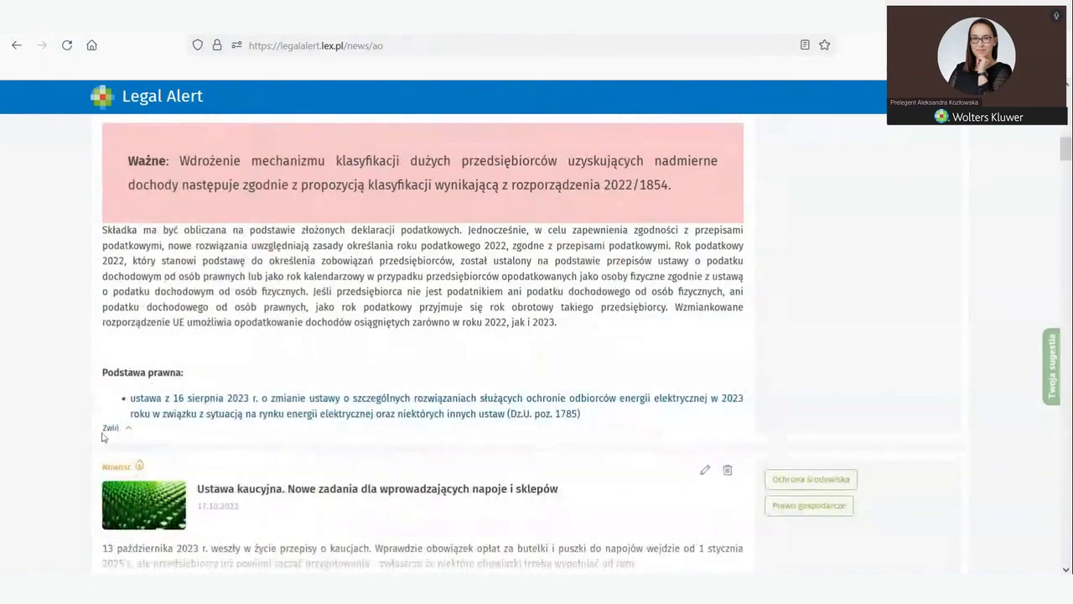
click(109, 428)
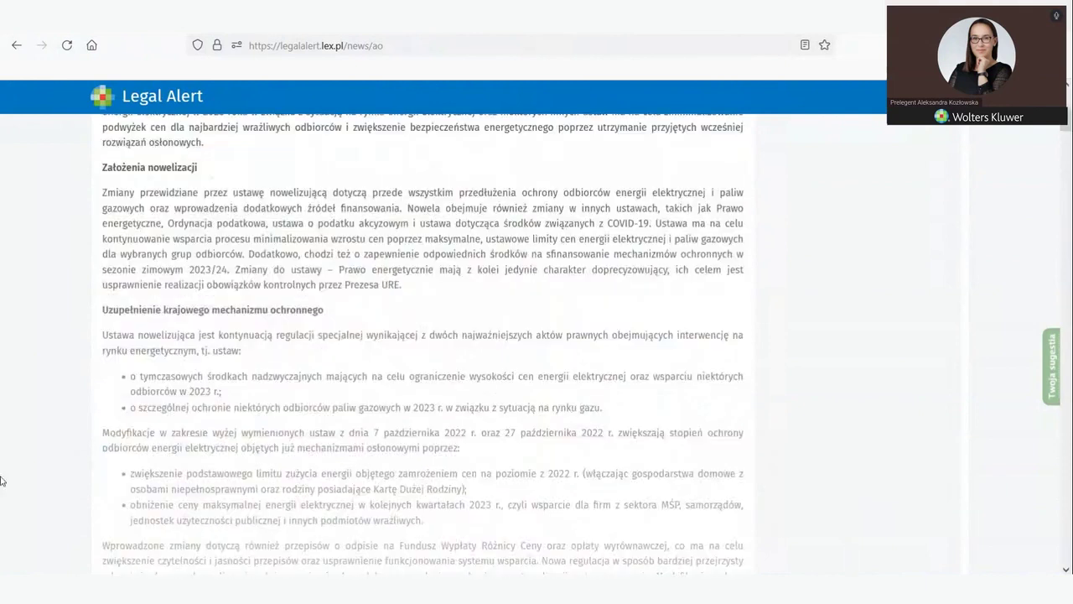
scroll(460, 470, up, 4)
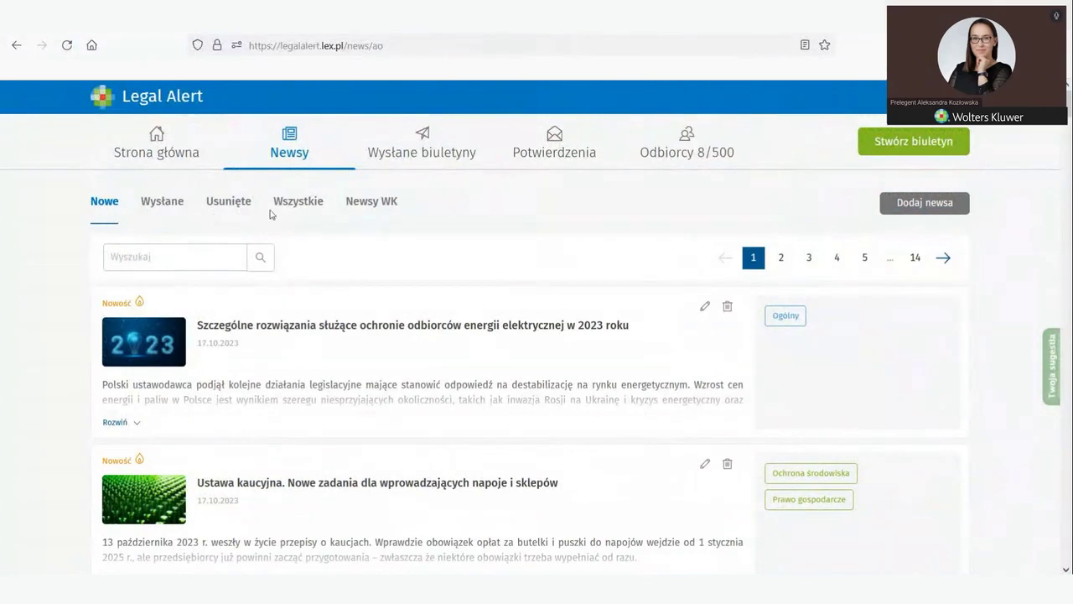
Step: Browse the 824 Wolters Kluwer items in the Newsy WK tab
click(358, 207)
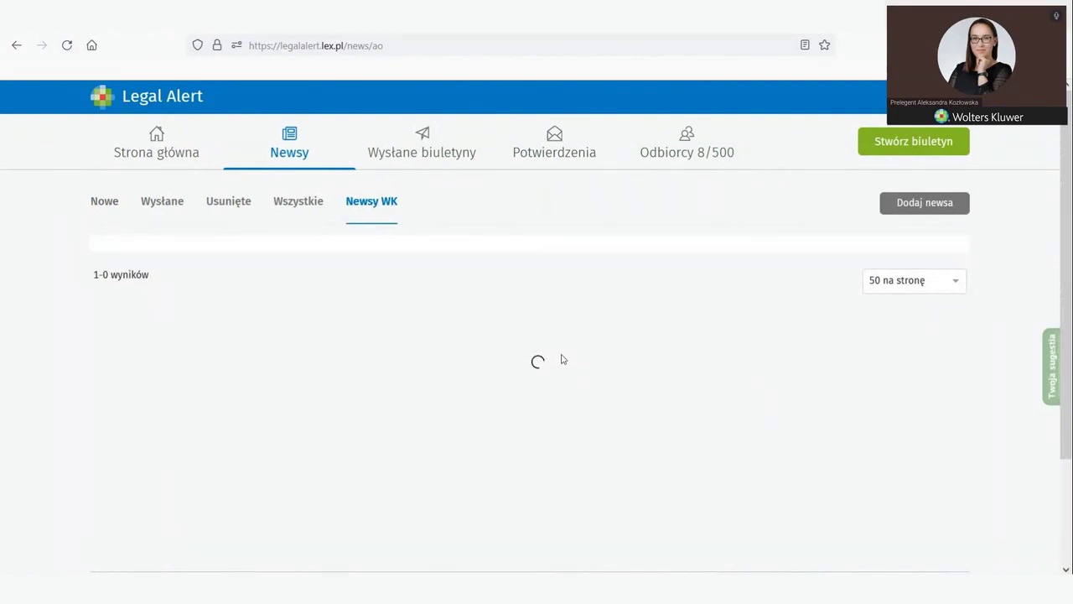
drag(1069, 104, 1066, 555)
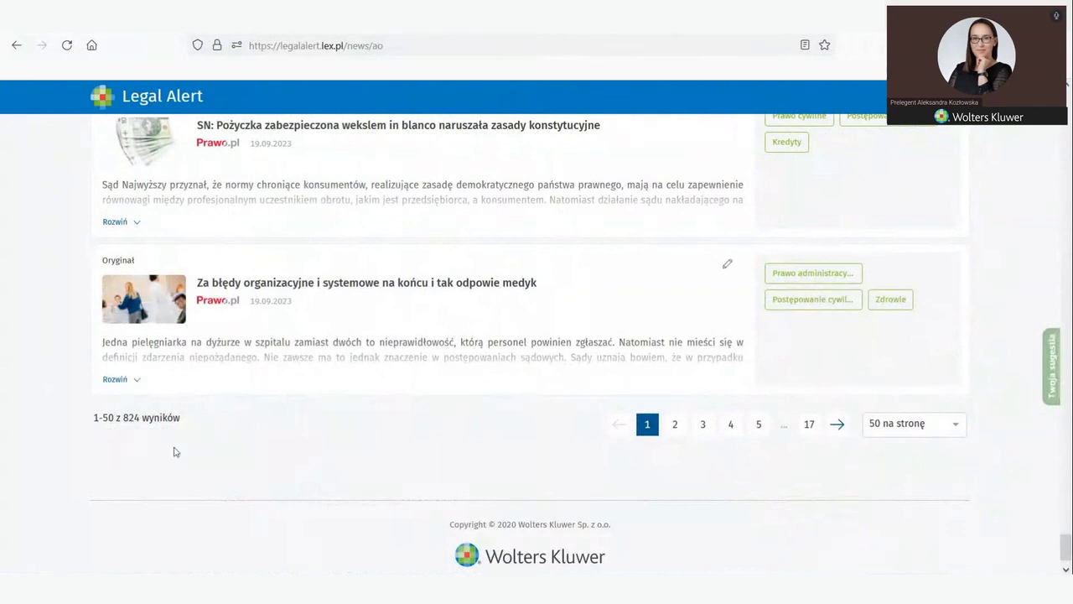
drag(1065, 546, 1063, 96)
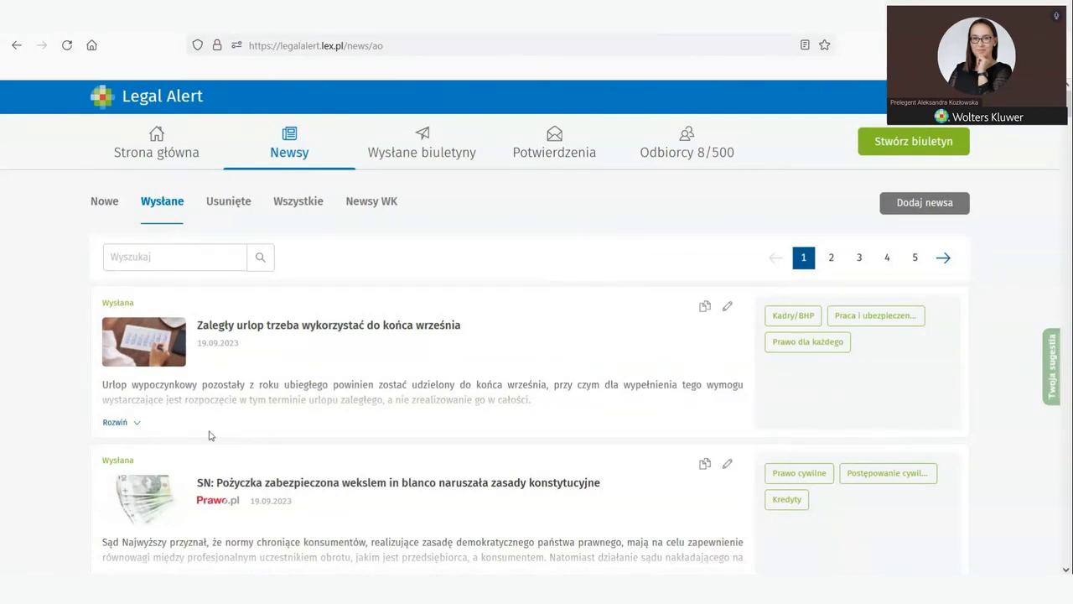
Step: Return to the Nowe list and bring the Ustawa kaucyjna item into view
click(103, 210)
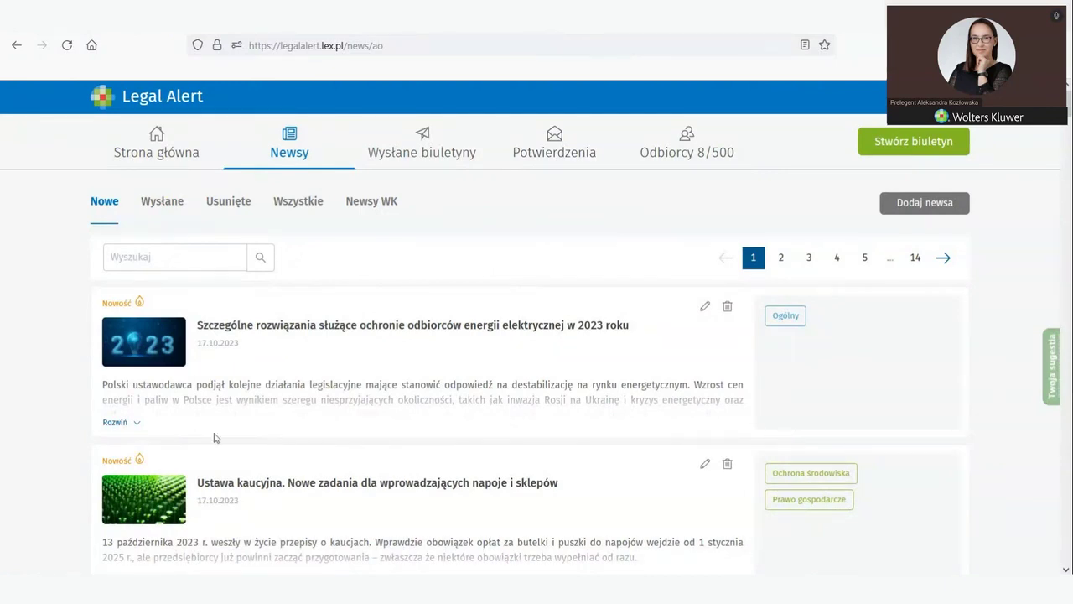
scroll(289, 411, down, 3)
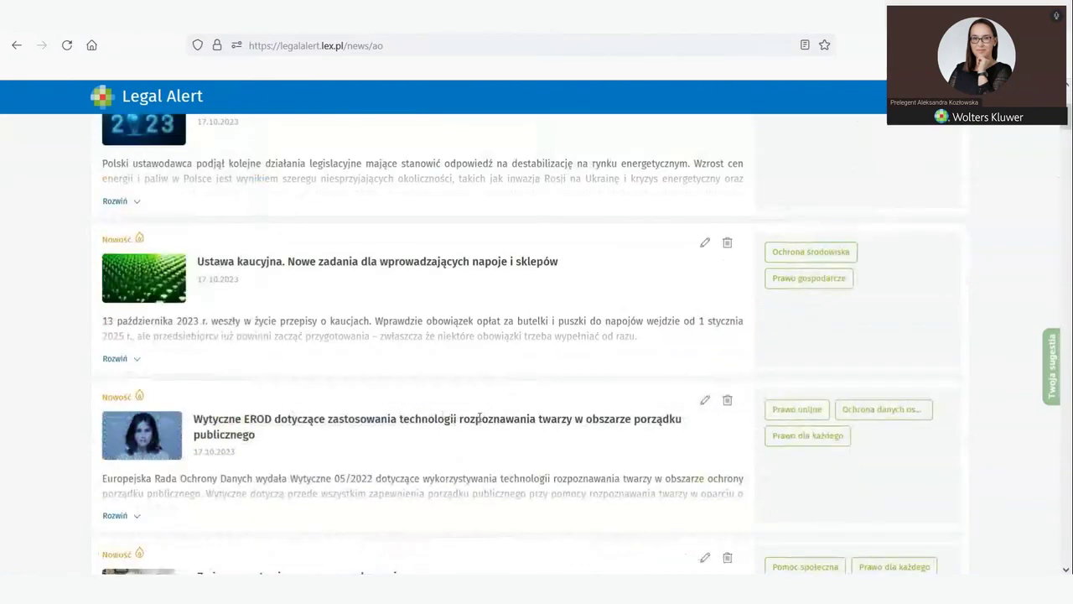
scroll(479, 416, up, 3)
scroll(457, 410, down, 3)
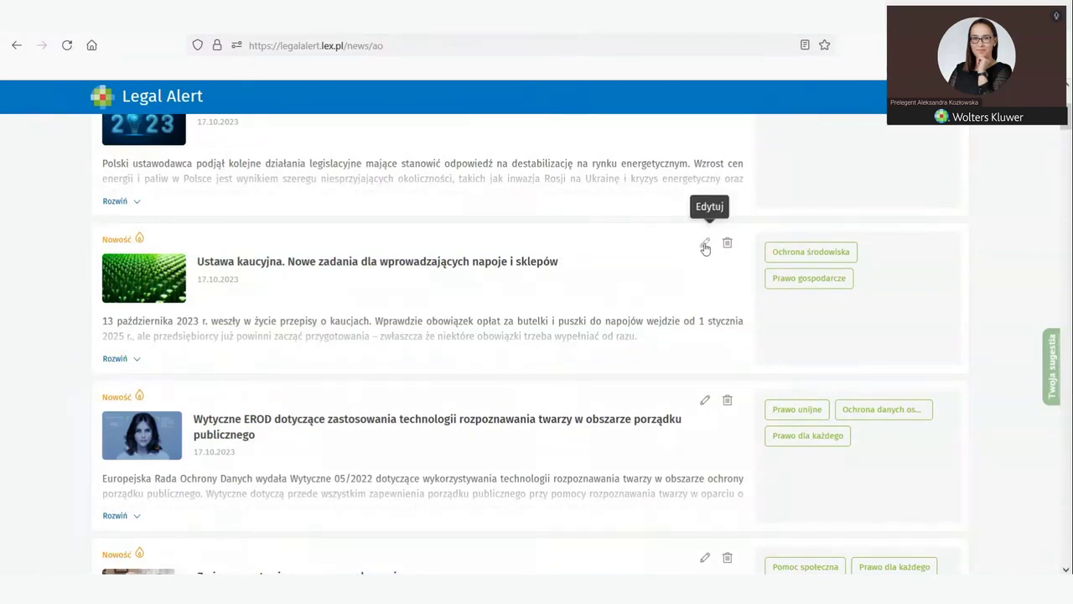
Step: Open the Ustawa kaucyjna item in Edycja newsa and review its title, body and tags
click(705, 246)
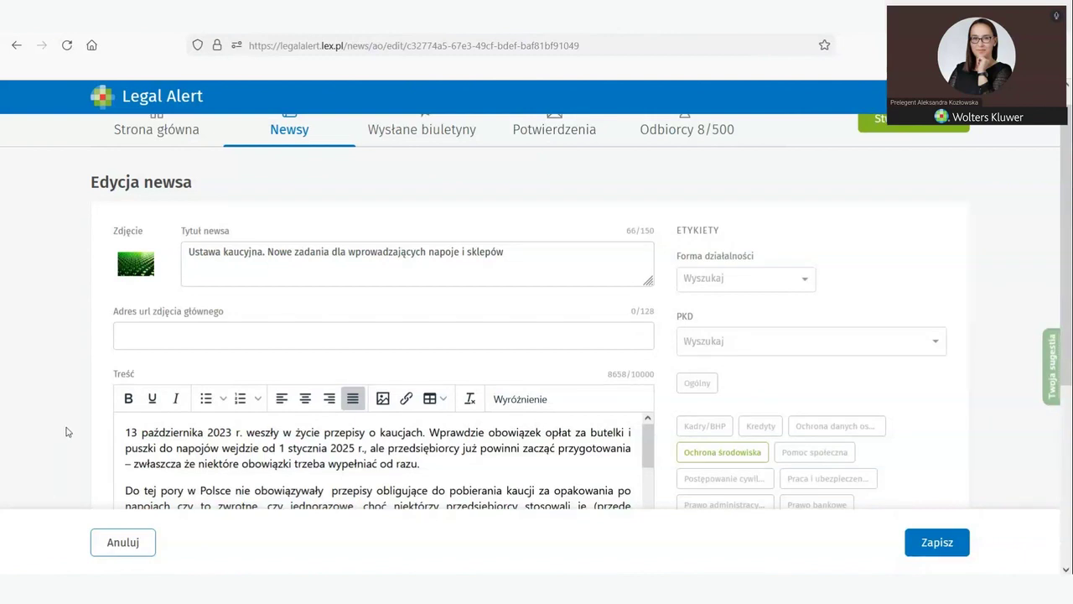
scroll(107, 414, down, 2)
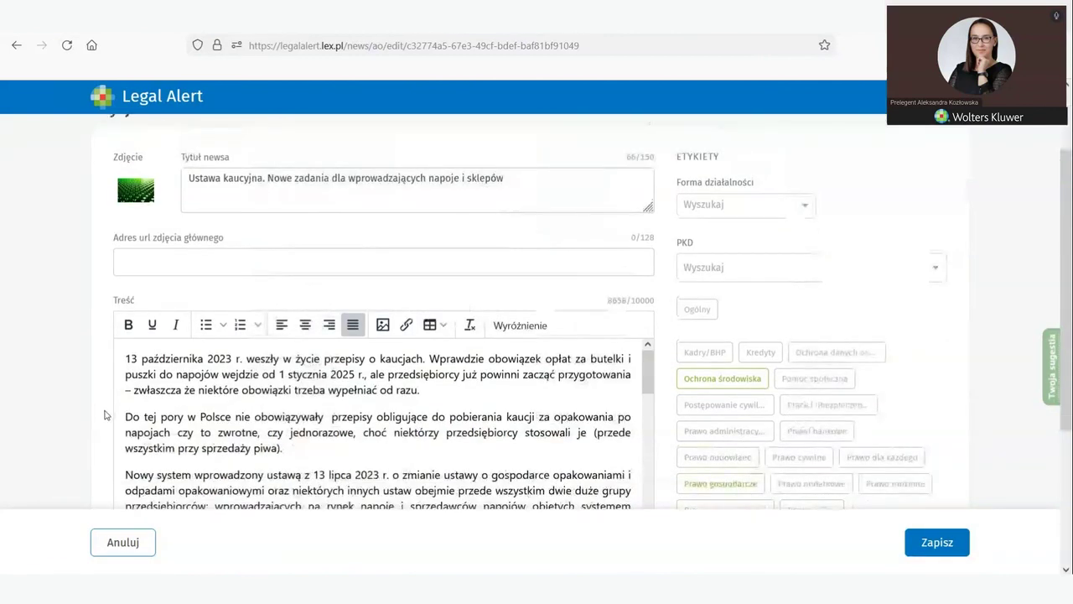
scroll(133, 417, down, 3)
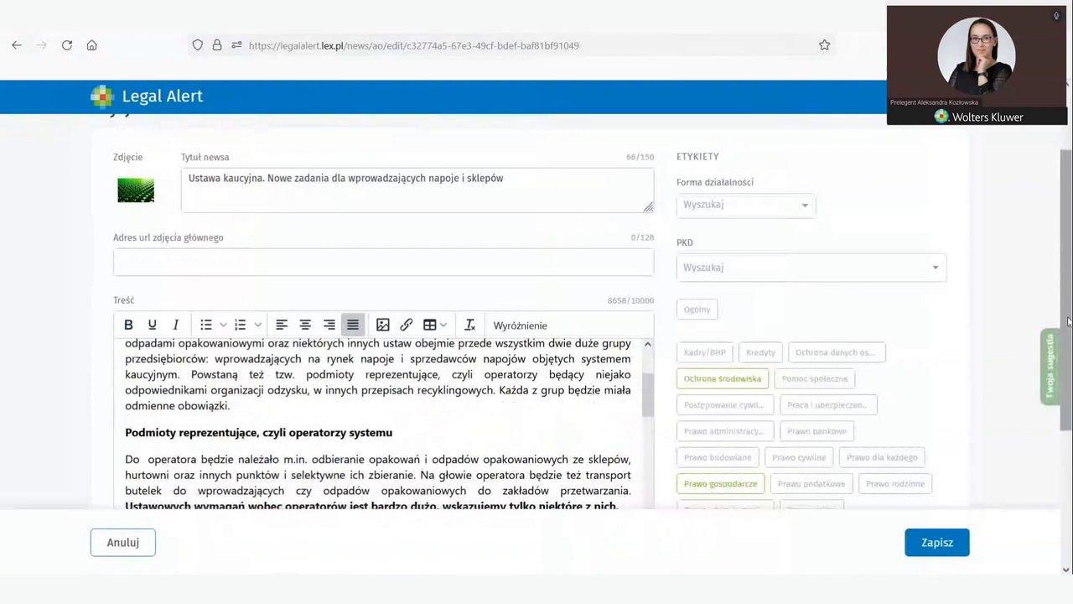
scroll(1070, 394, down, 3)
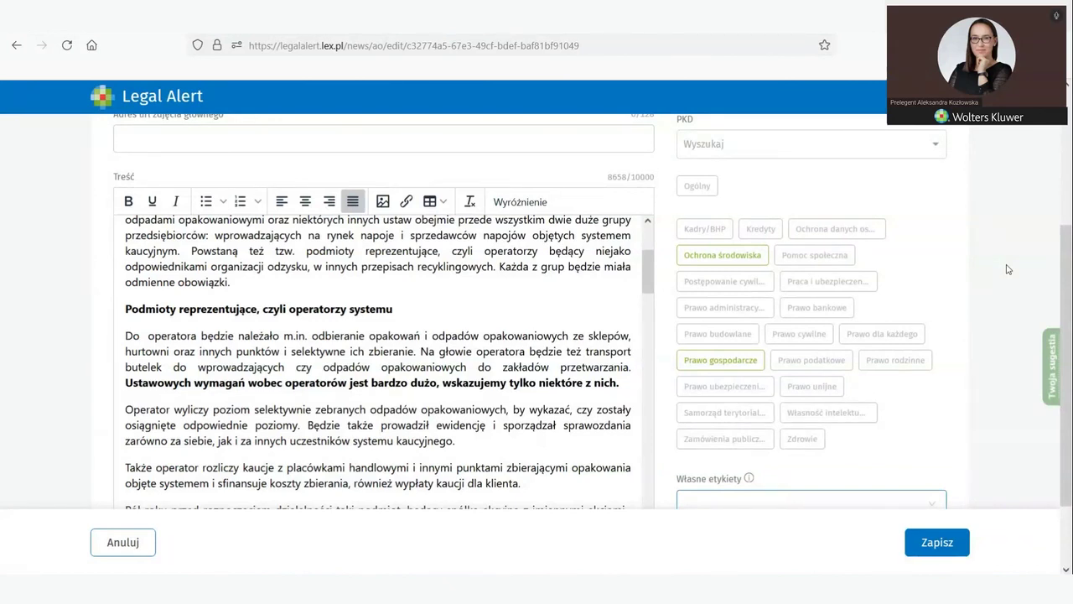
Step: Scroll through the deposit-law editor to check the Ochrona środowiska and Prawo gospodarcze tags
scroll(1008, 269, up, 5)
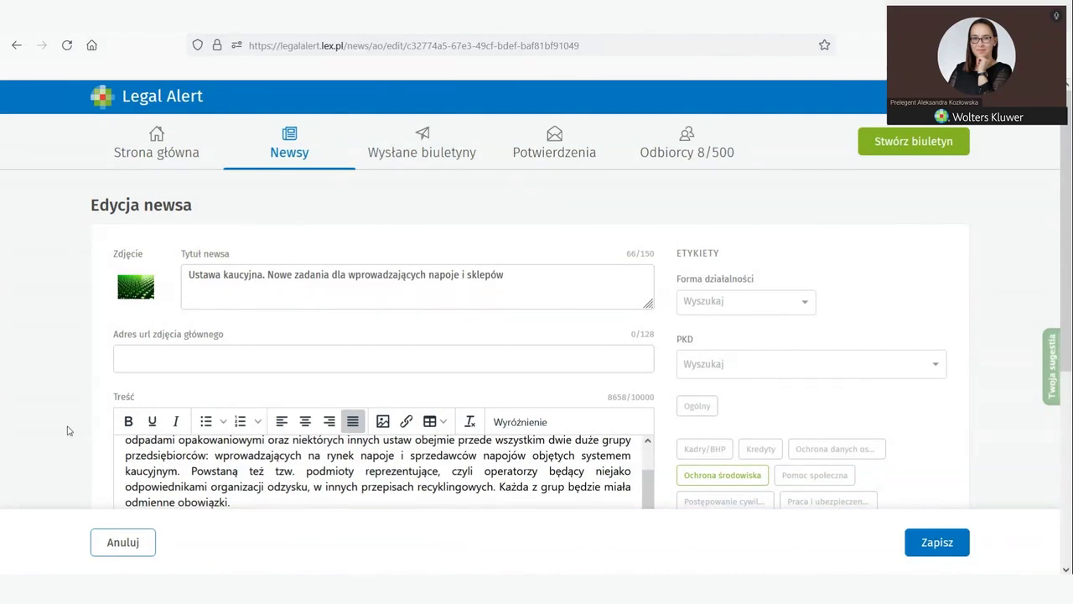
scroll(69, 430, down, 3)
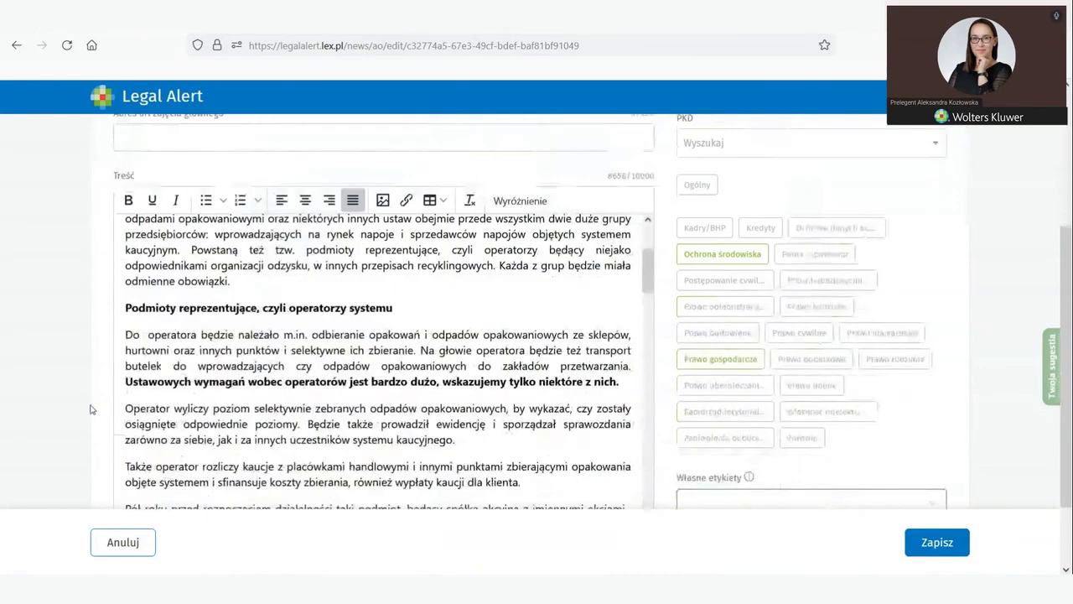
scroll(119, 390, down, 2)
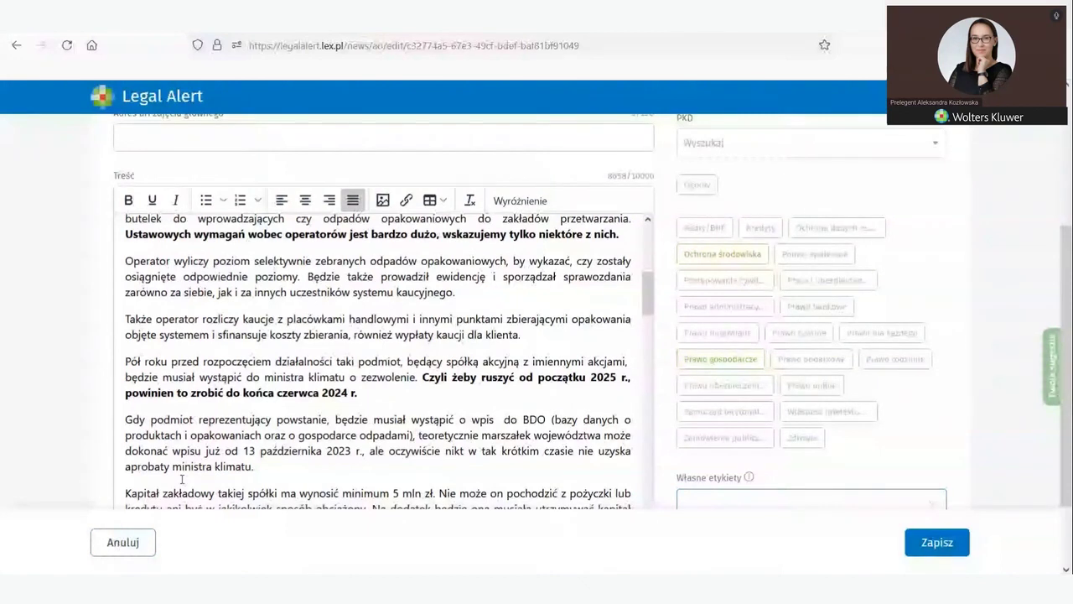
Step: Cycle the Ochrona środowiska tag through removed and required, then back to optional
click(702, 258)
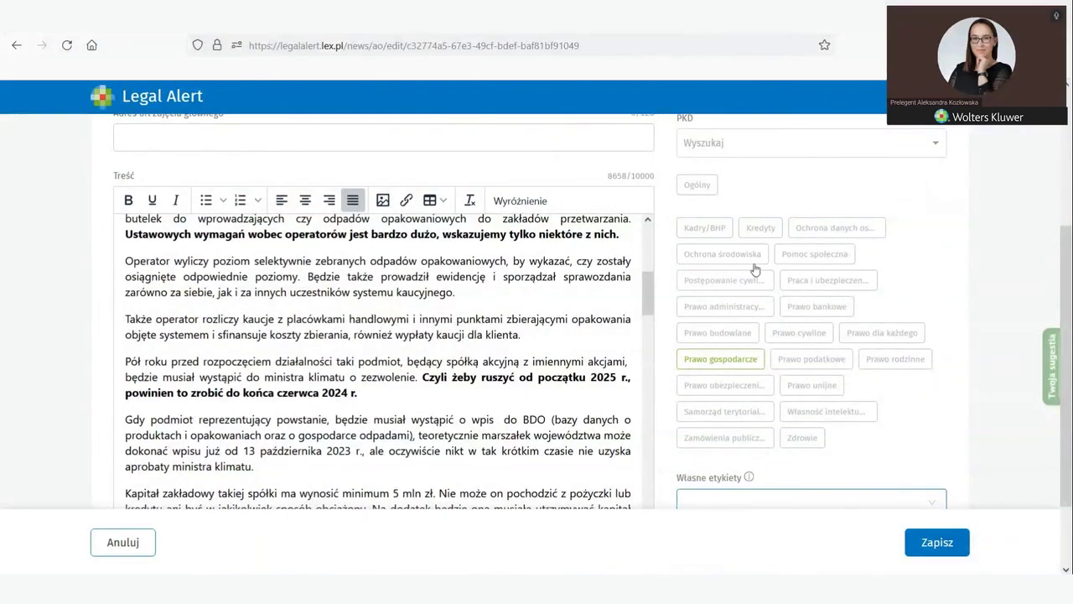
click(691, 261)
click(692, 261)
Step: Save the deposit-law news and confirm modifying the Wolters Kluwer content
click(935, 544)
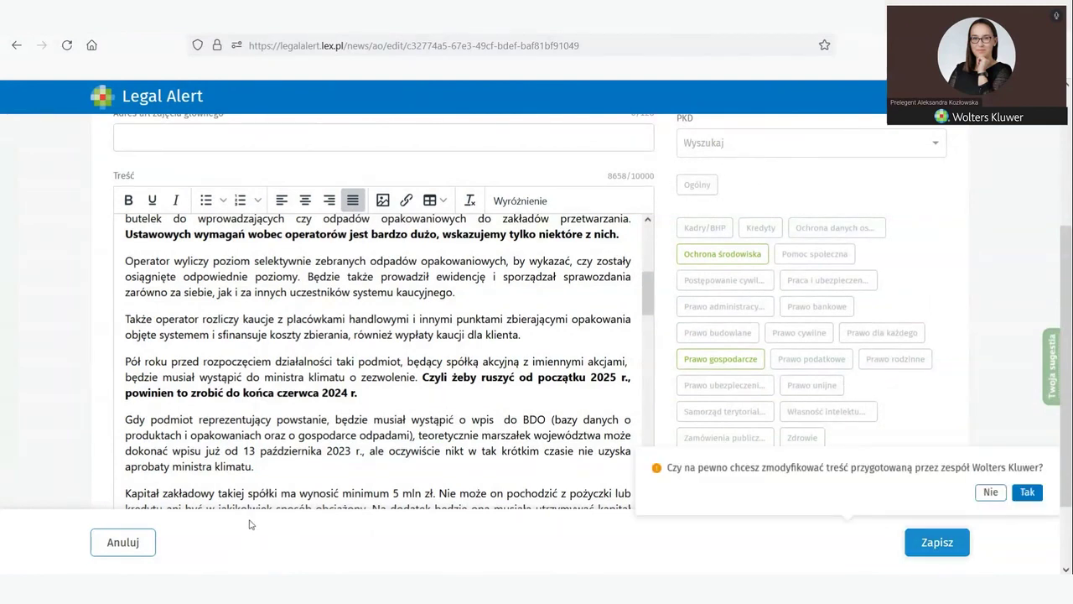
click(1027, 492)
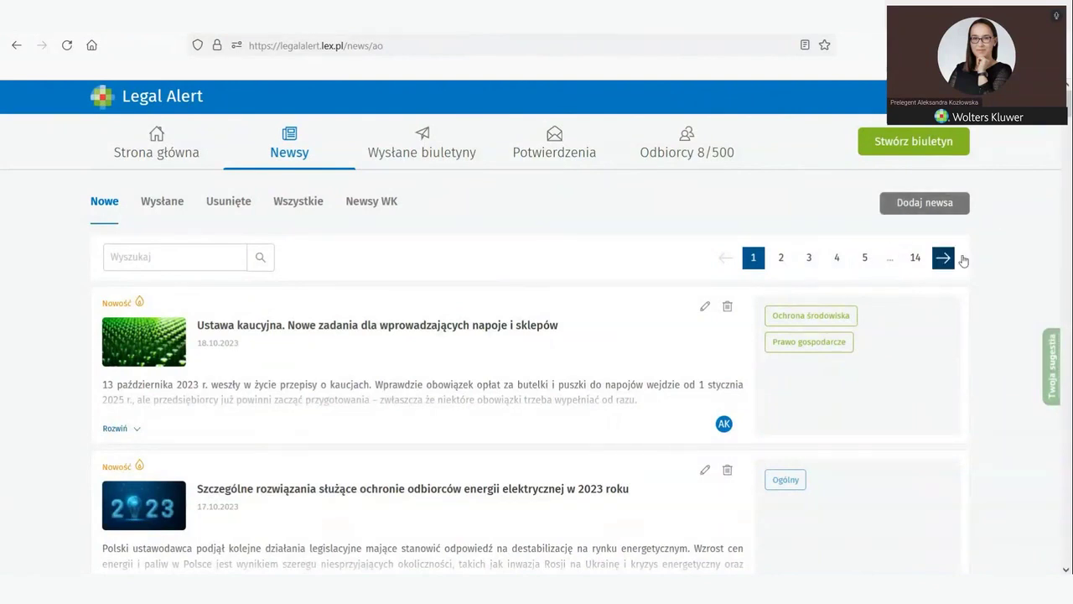
Step: Start a new news item and upload the młotek photo as its picture
click(925, 212)
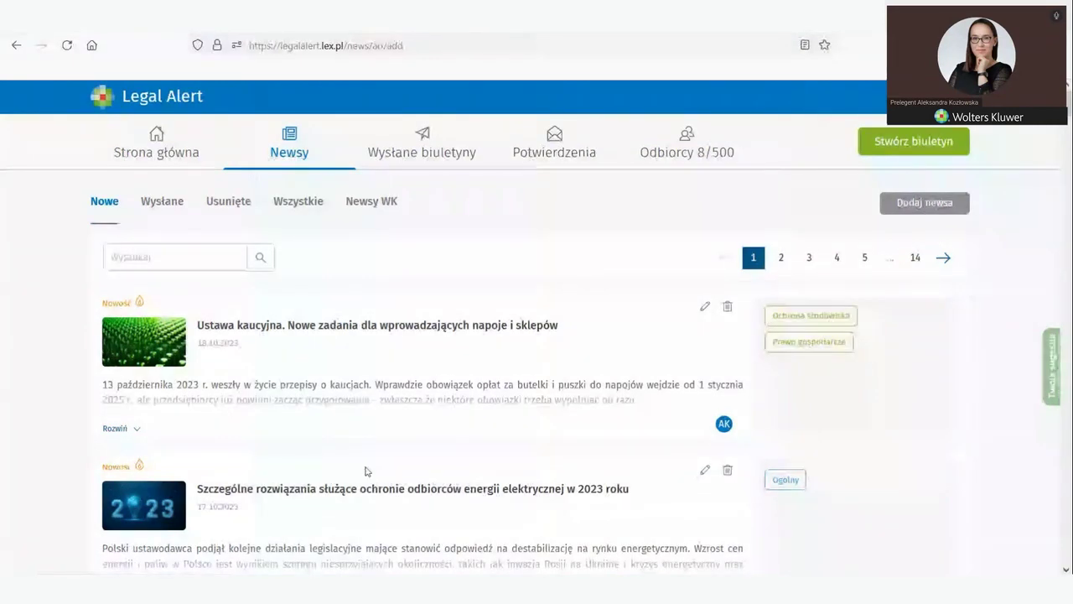
mouse_move(136, 285)
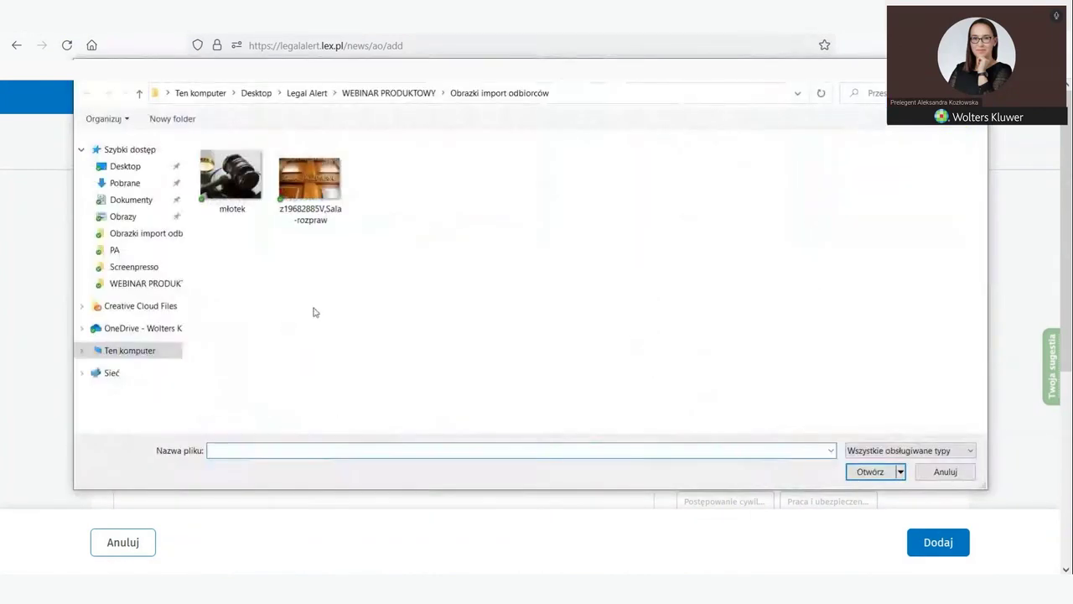
click(231, 178)
click(870, 471)
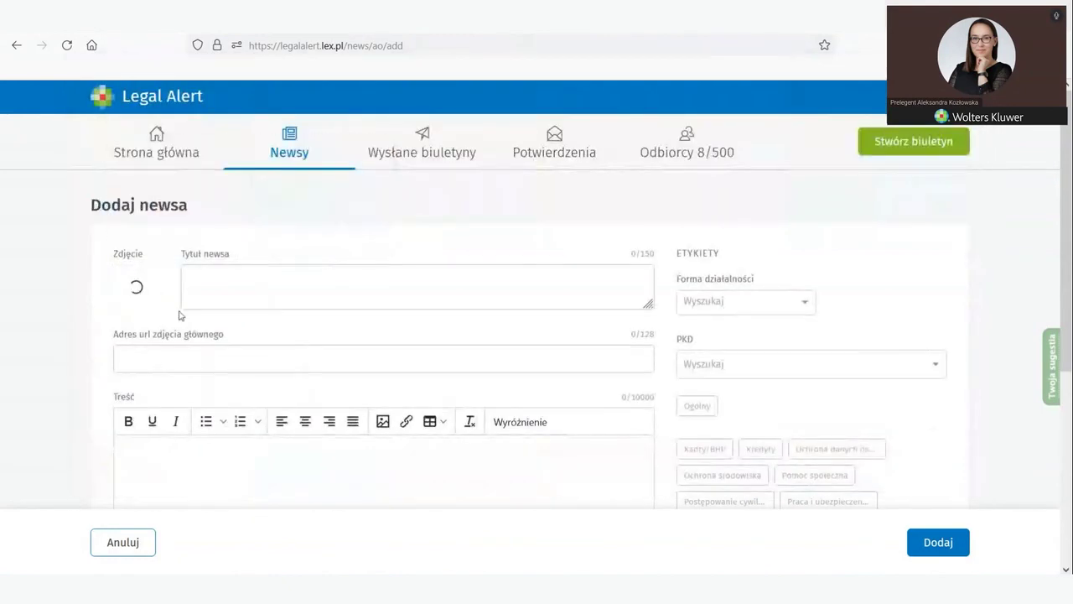
Step: Title it 'News dla nowego Klienta' and copy the article text from Word
click(201, 280)
text(News dla nowego Kleiienta)
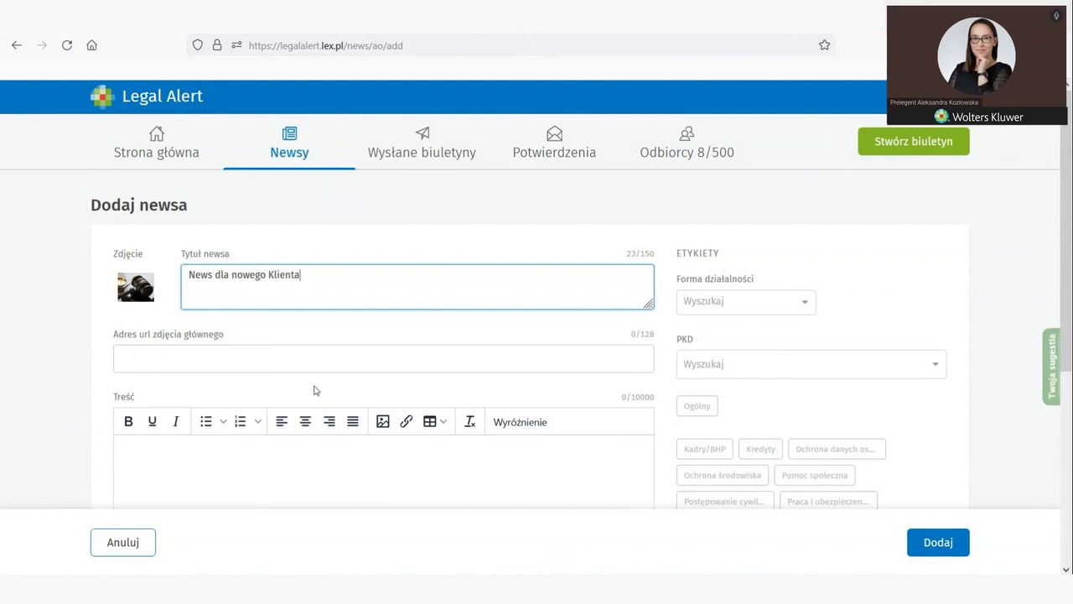
scroll(268, 386, down, 2)
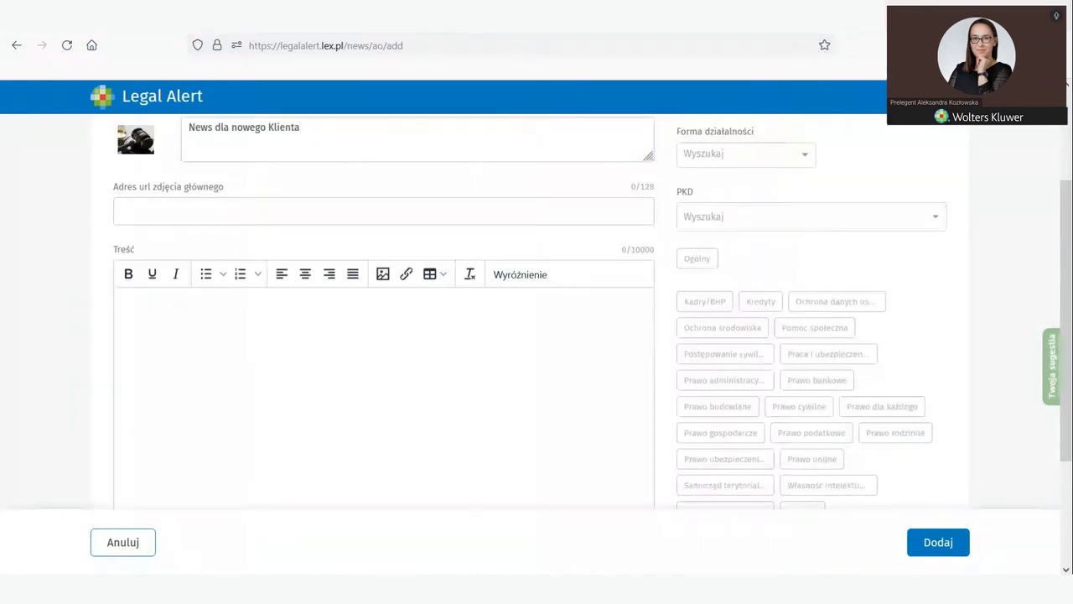
key(alt+Tab)
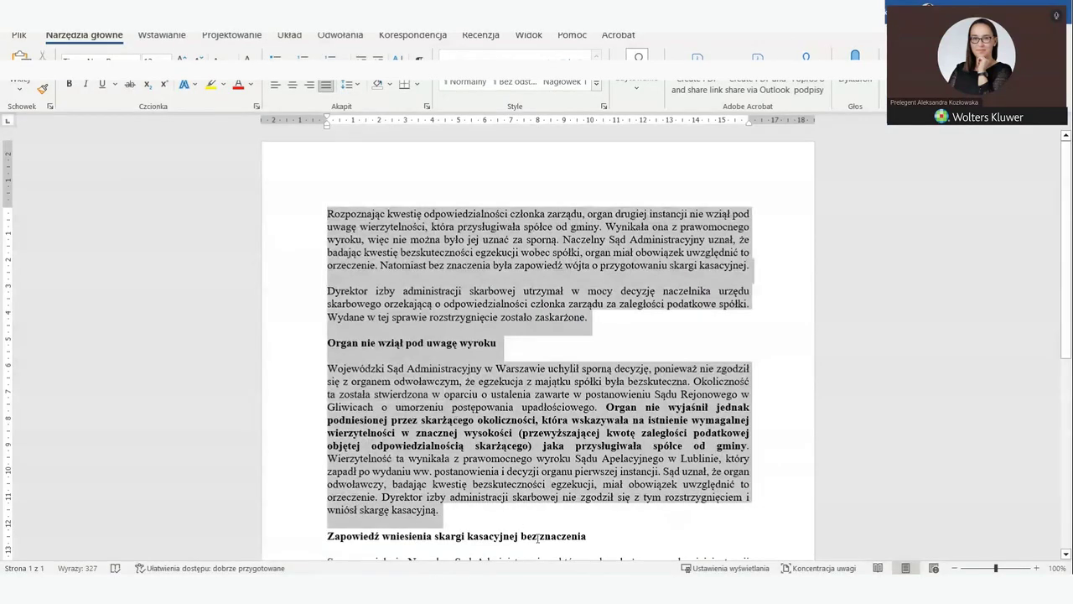
scroll(366, 176, down, 5)
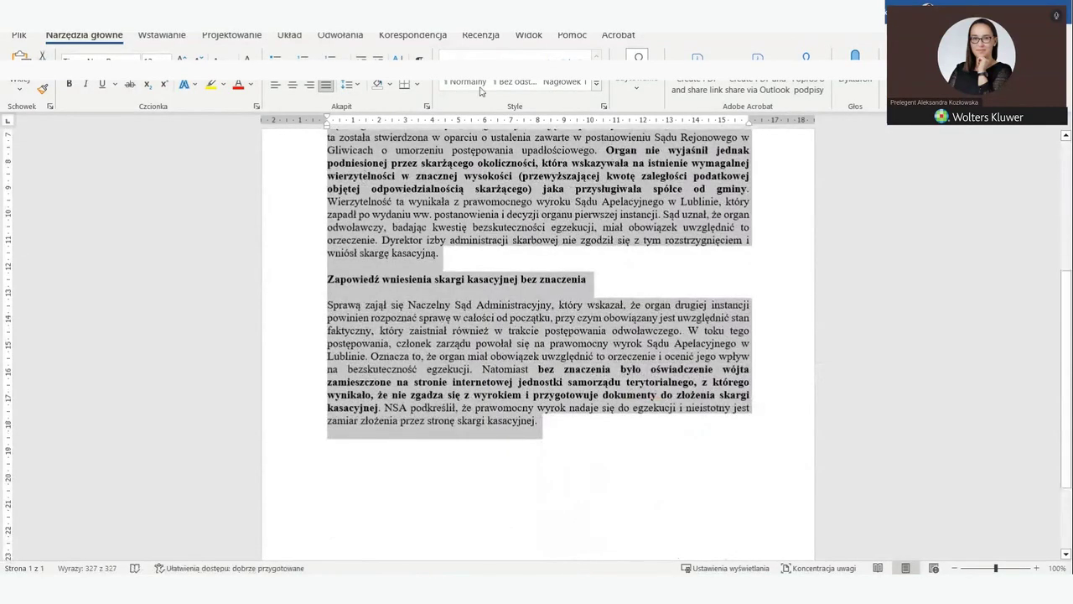
key(alt+Tab)
click(128, 306)
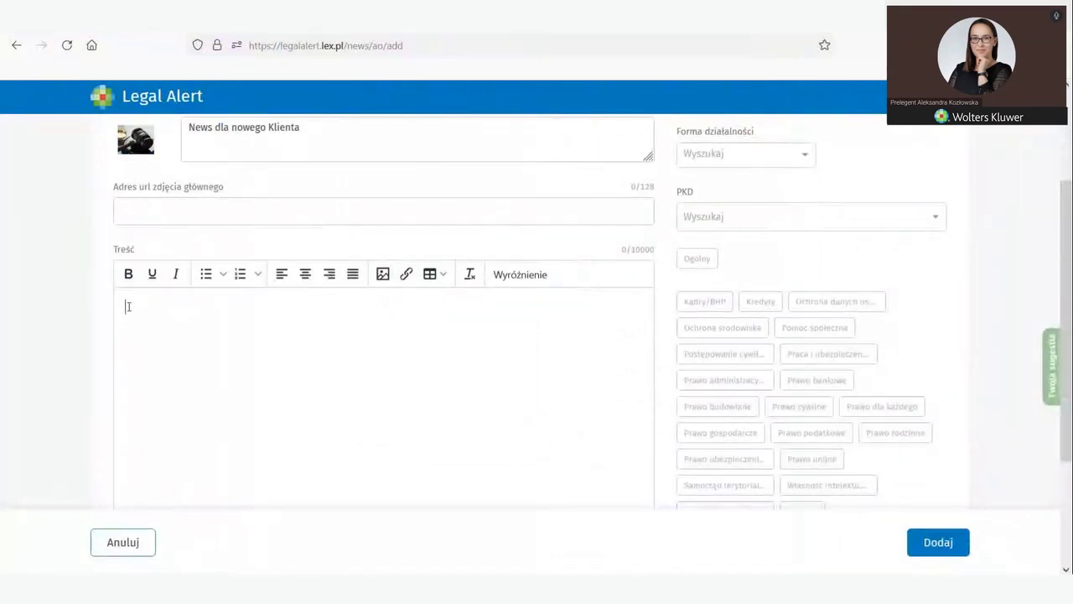
Step: Paste the 2537-character court-ruling article and add a blank line after 'kasacyjnej.'
key(ctrl+v)
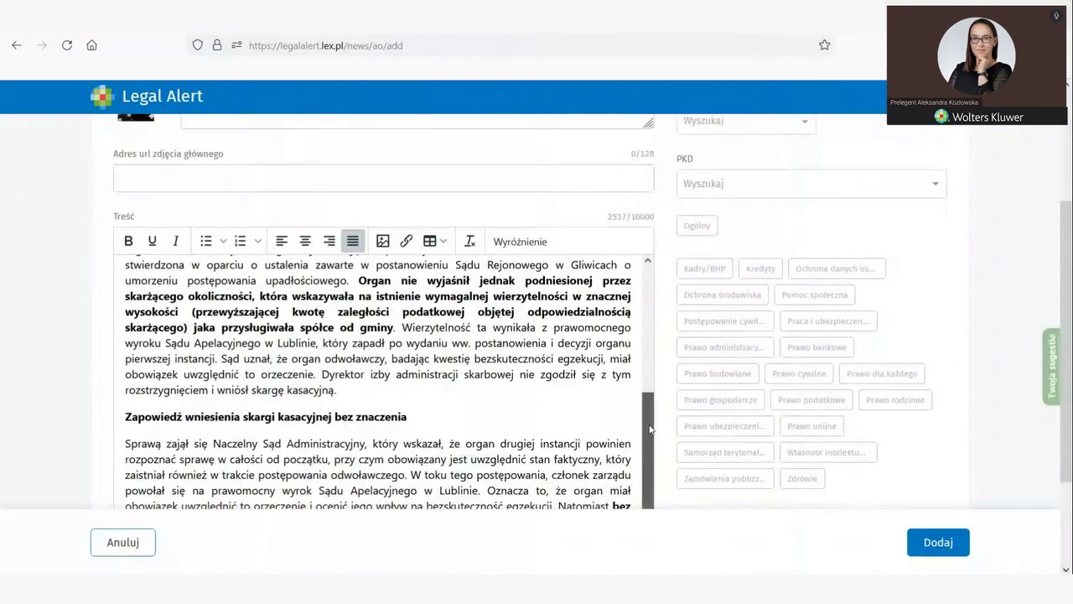
scroll(642, 420, up, 5)
scroll(391, 339, up, 2)
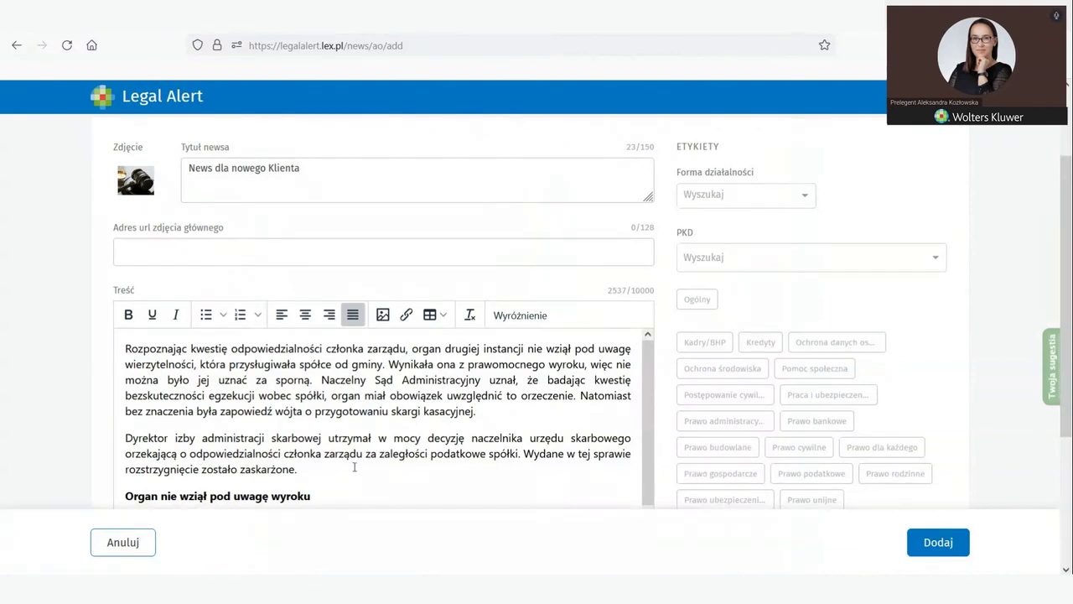
click(486, 417)
key(Return)
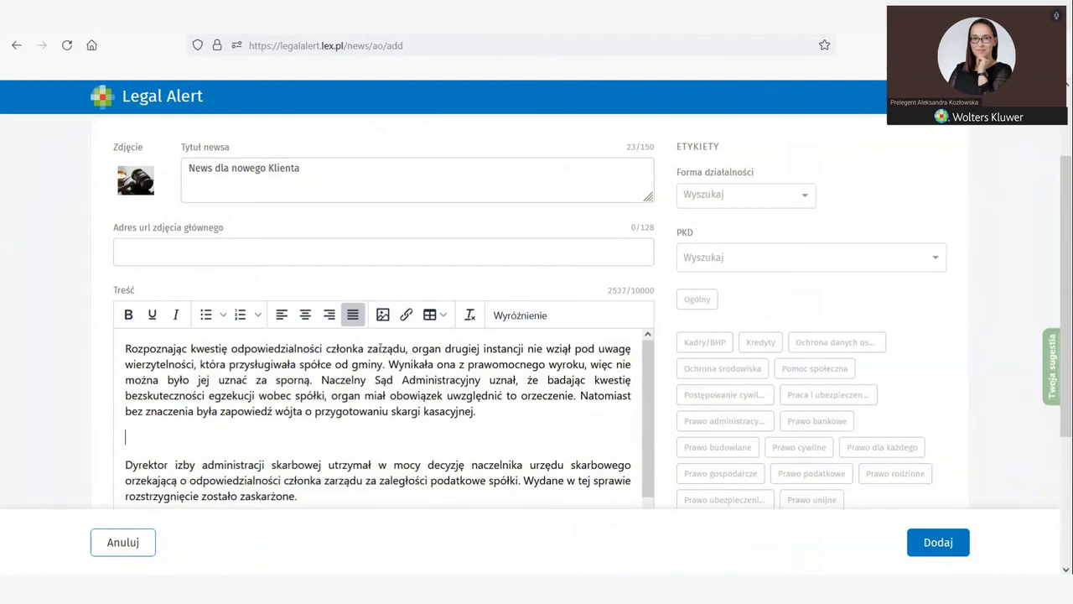
click(383, 316)
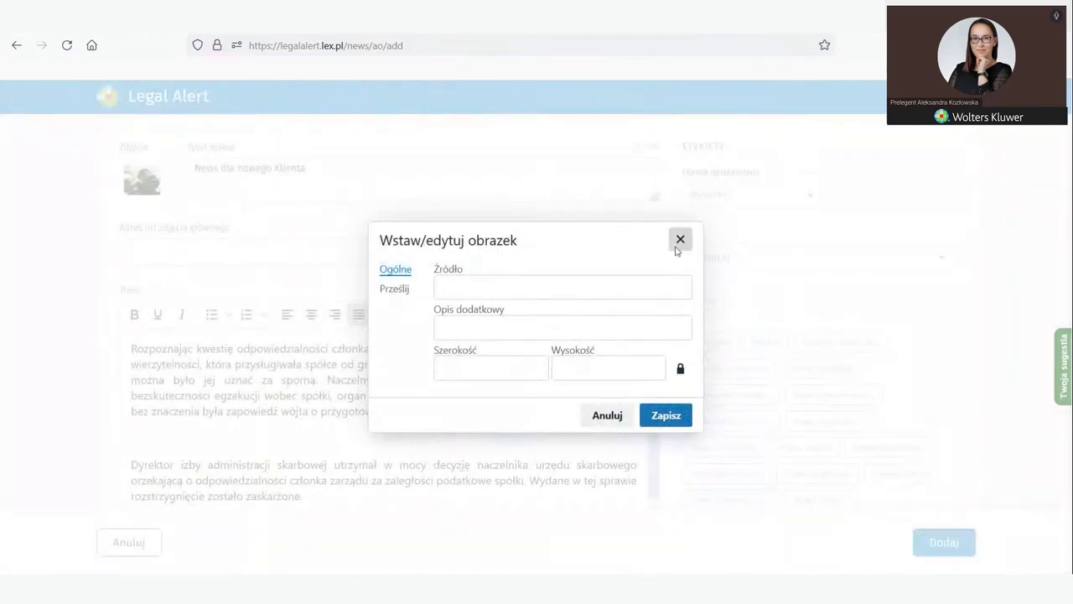
click(679, 239)
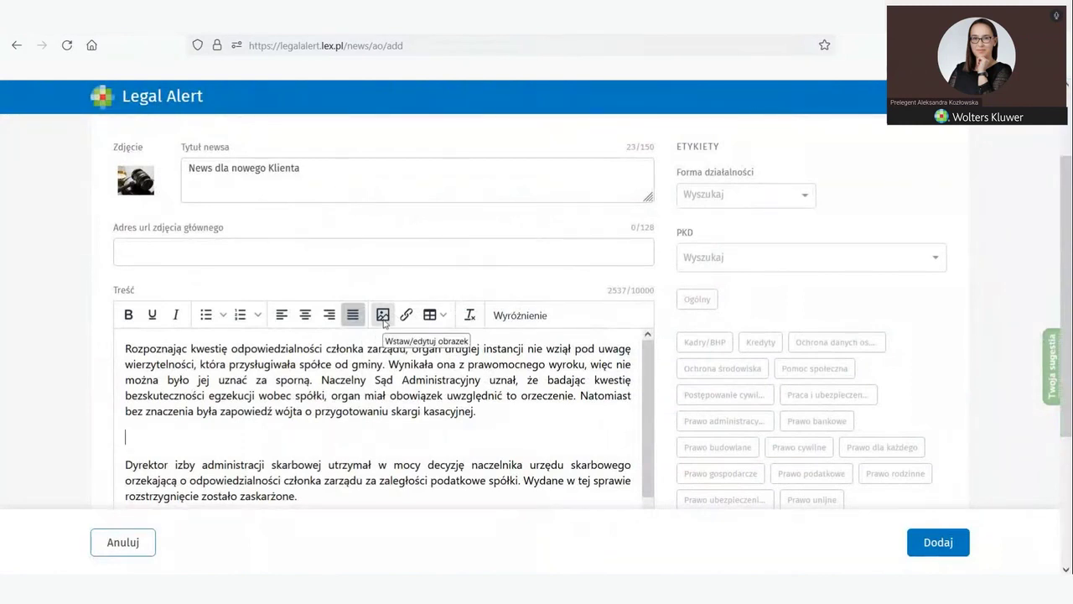
click(383, 322)
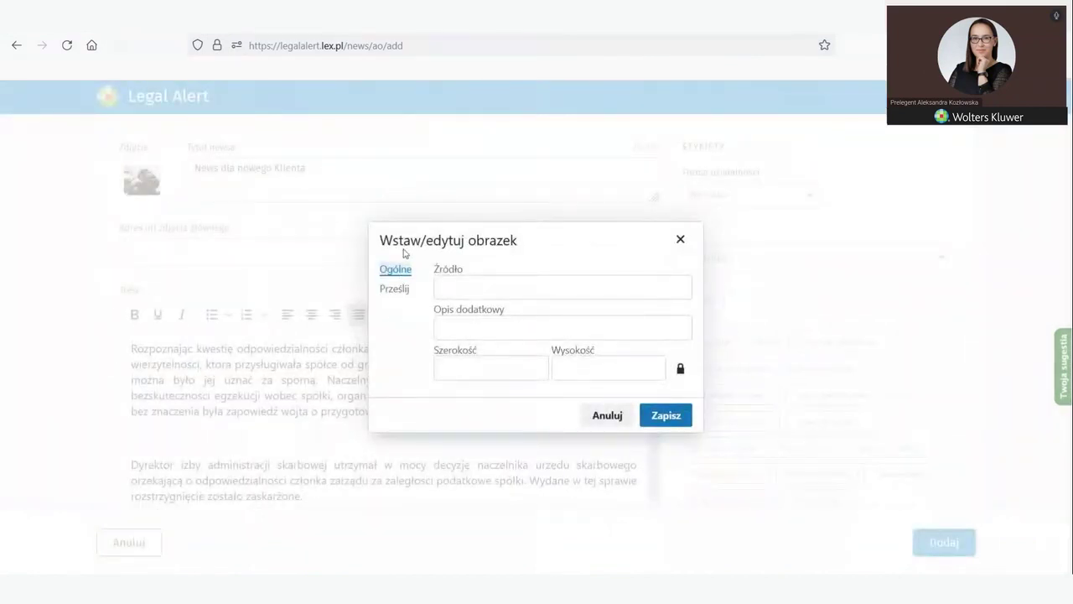
click(389, 293)
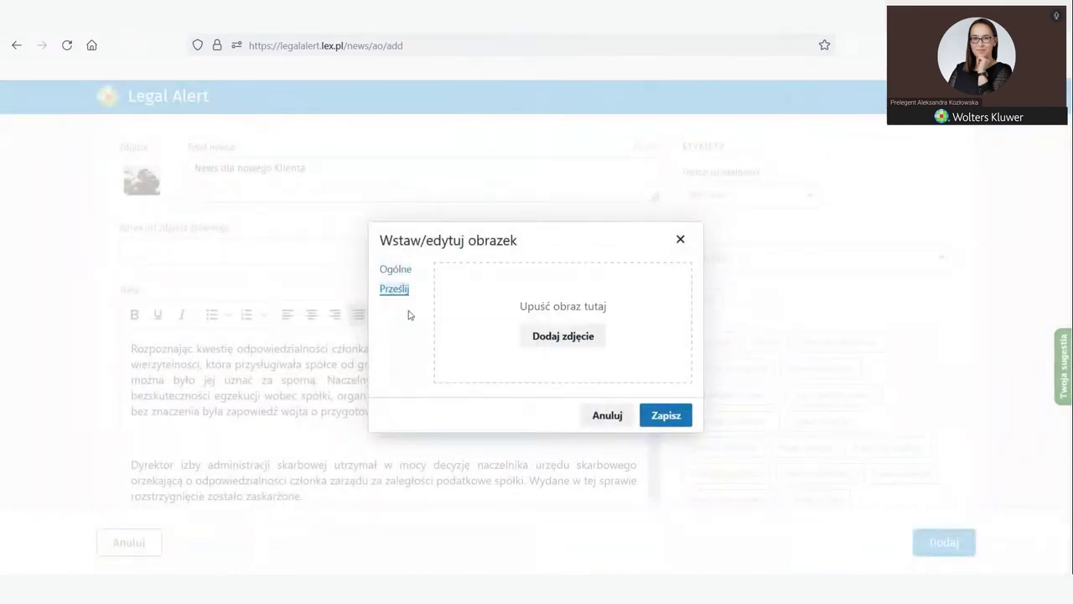
click(552, 337)
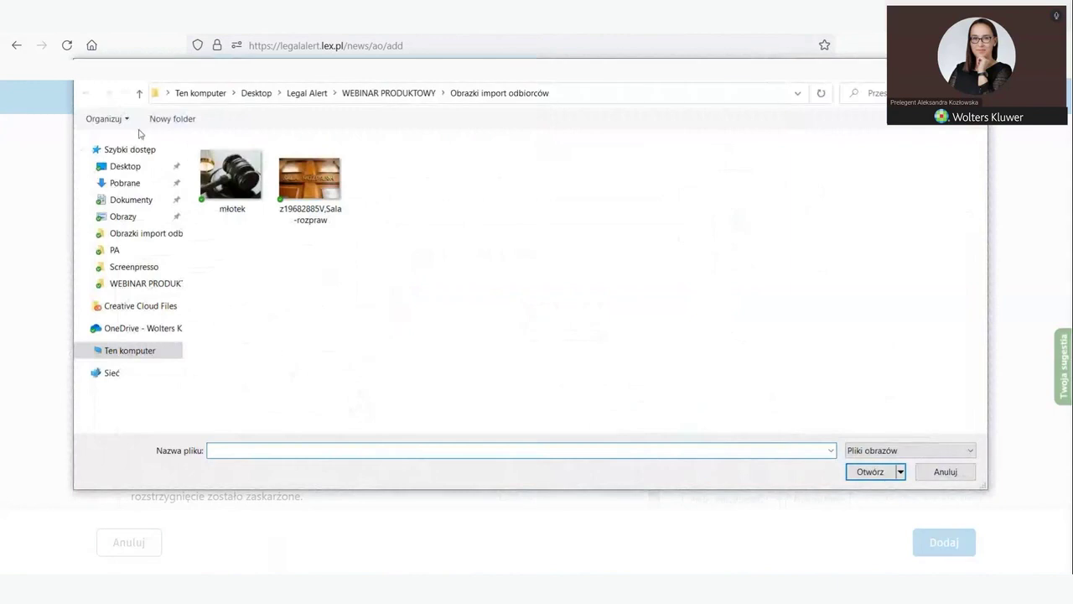
click(945, 471)
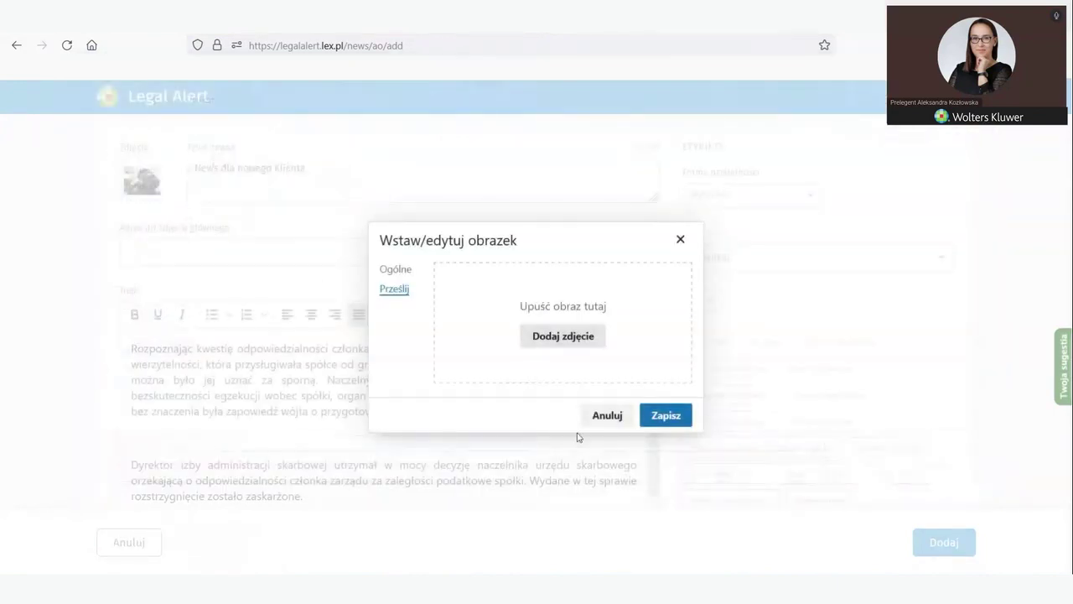
click(554, 337)
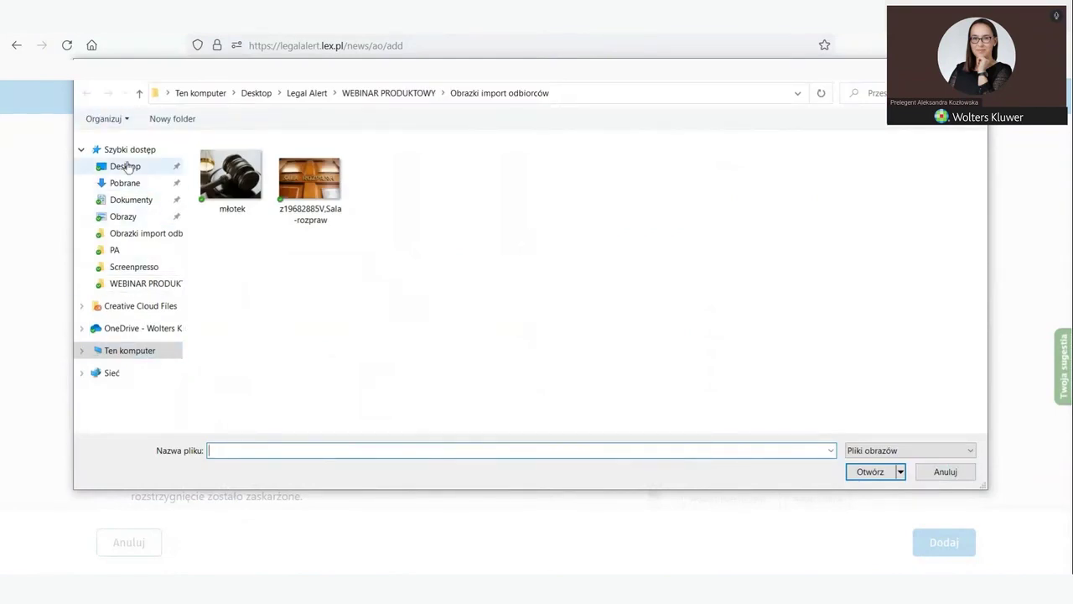
click(123, 166)
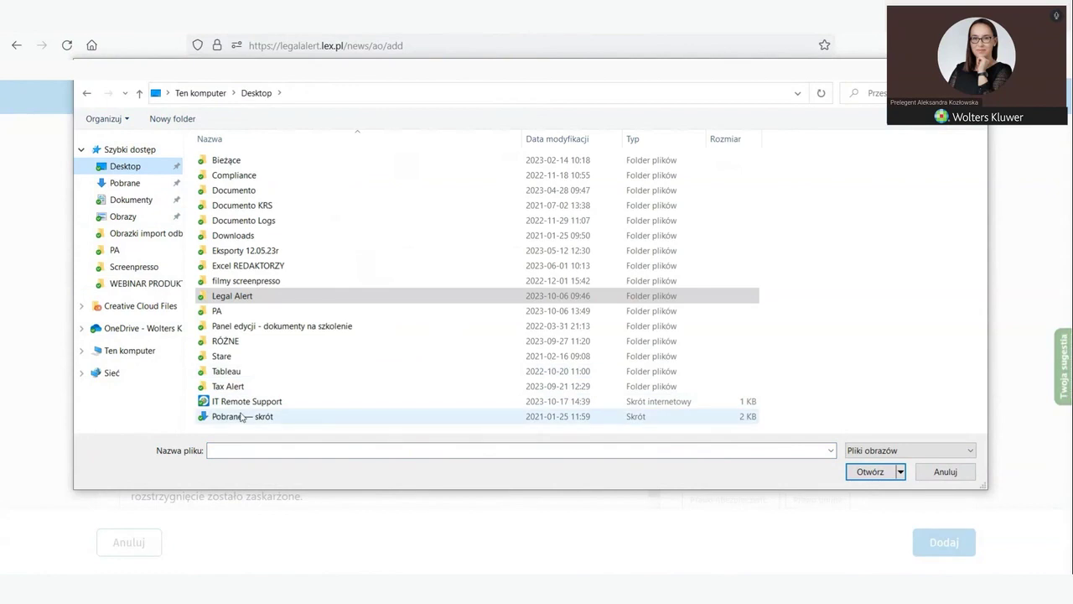
double_click(224, 297)
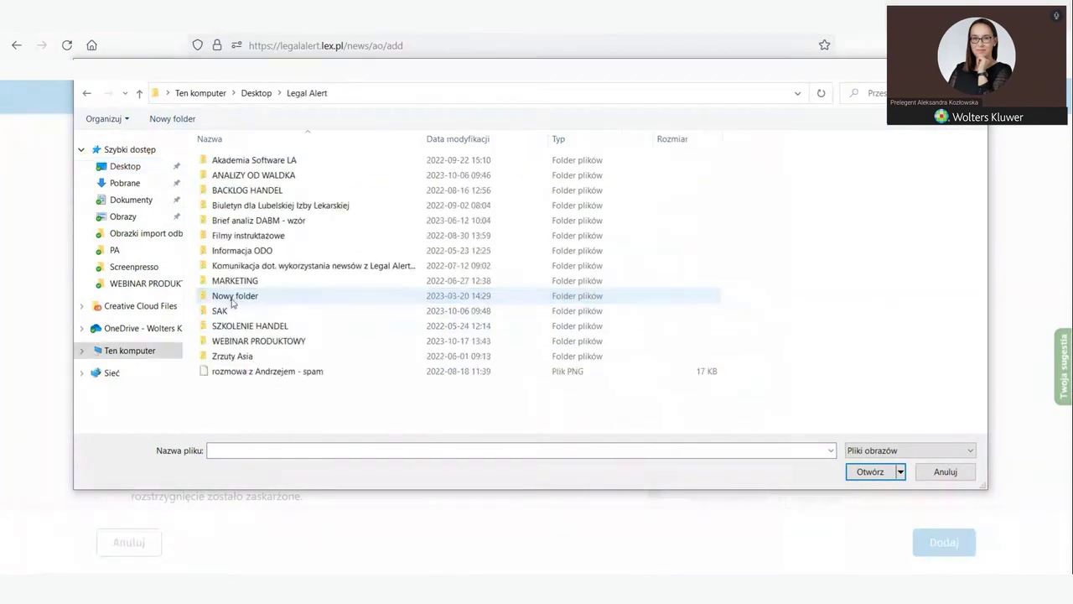
double_click(235, 341)
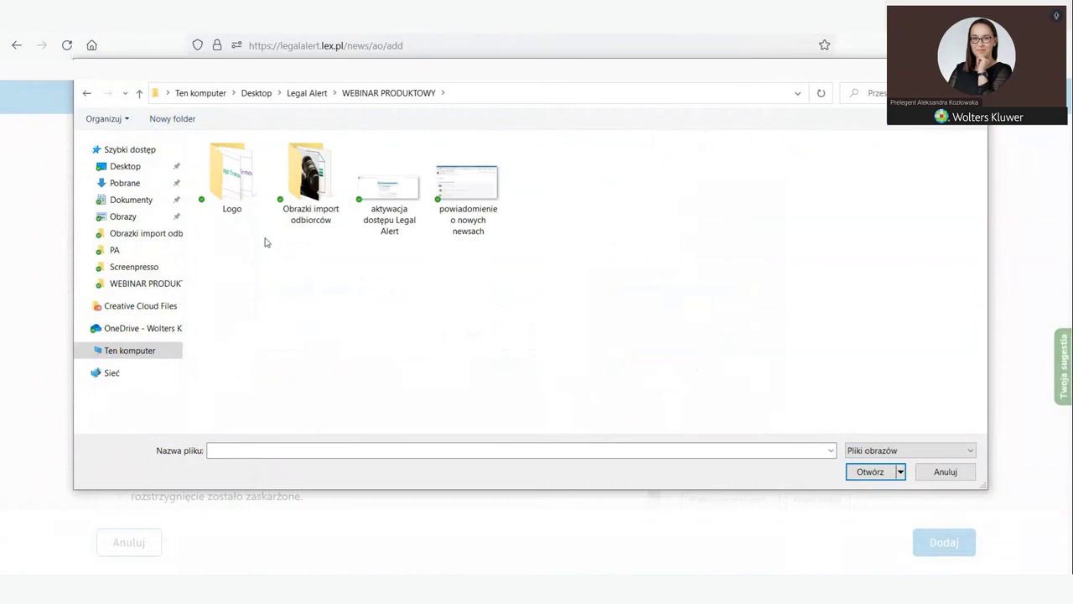
click(87, 93)
key(Escape)
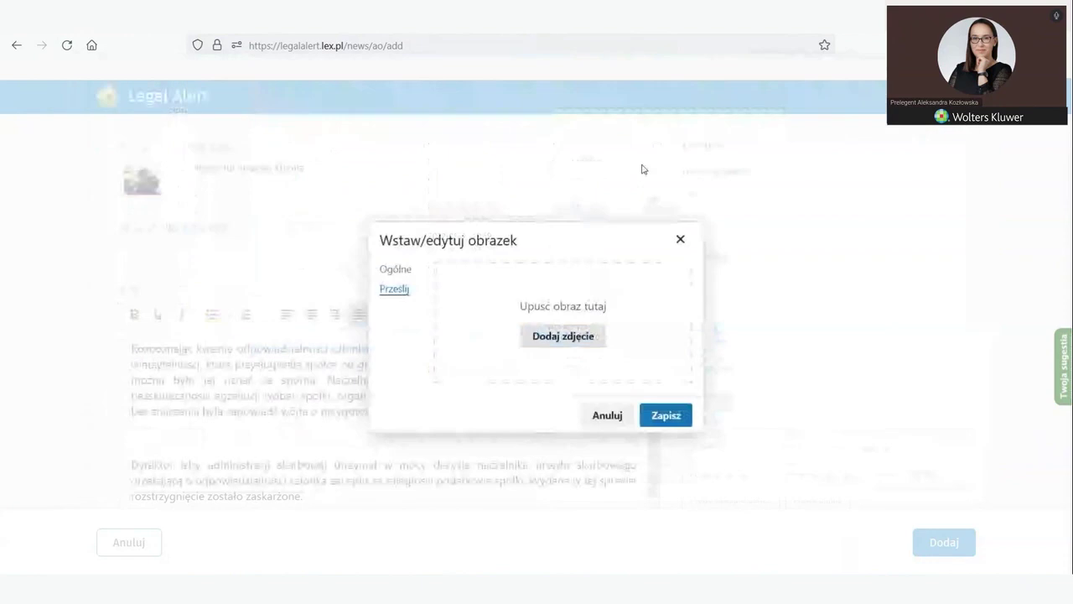
click(679, 241)
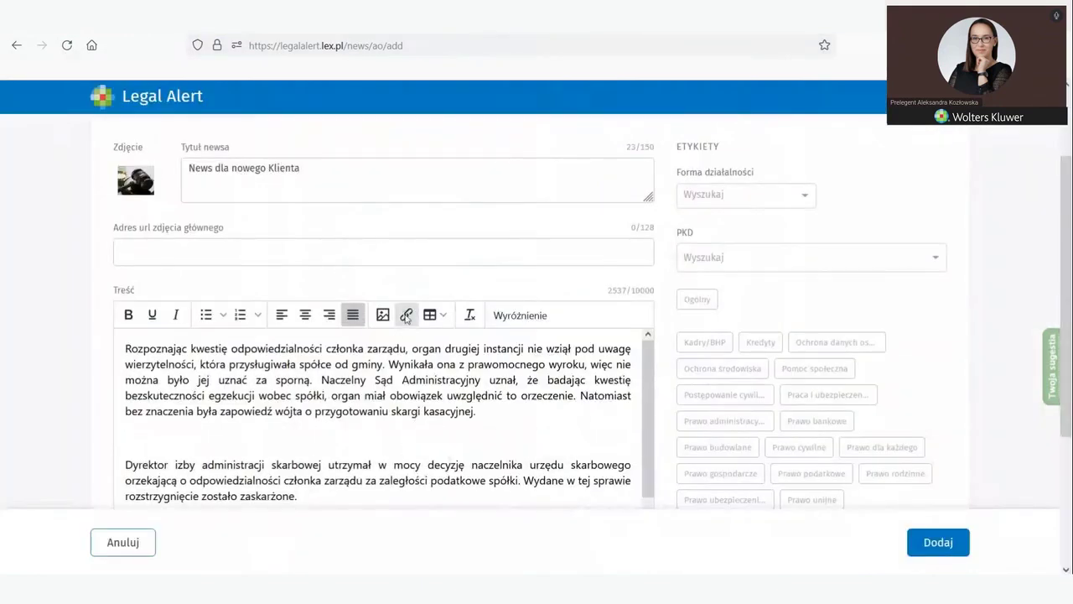
Step: Upload przyklad.docx from the WEBINAR PRODUKTOWY folder as a link target in the news body
click(407, 314)
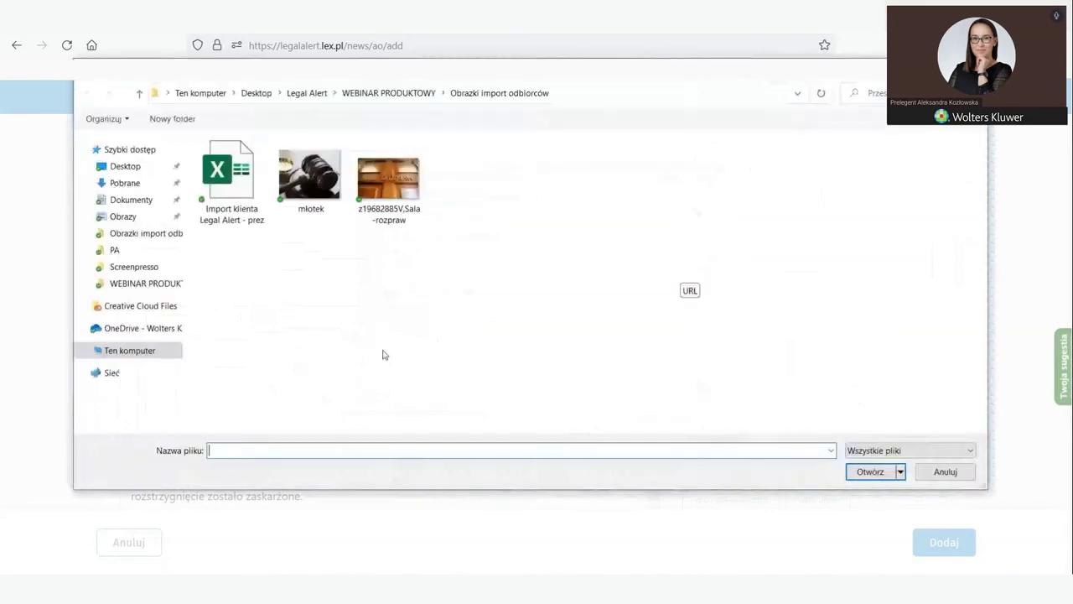
click(139, 92)
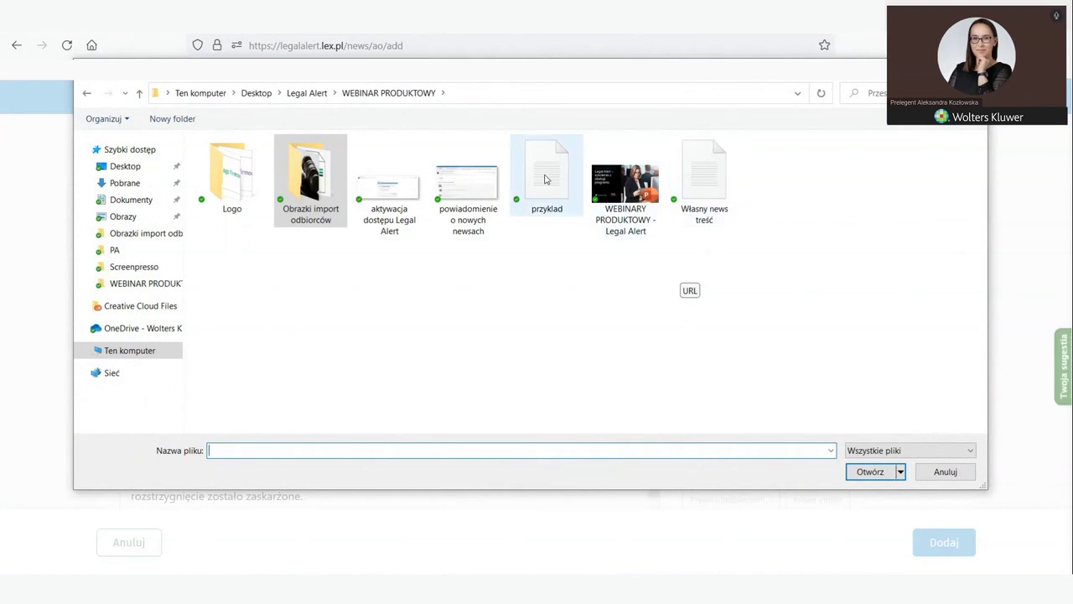
click(546, 148)
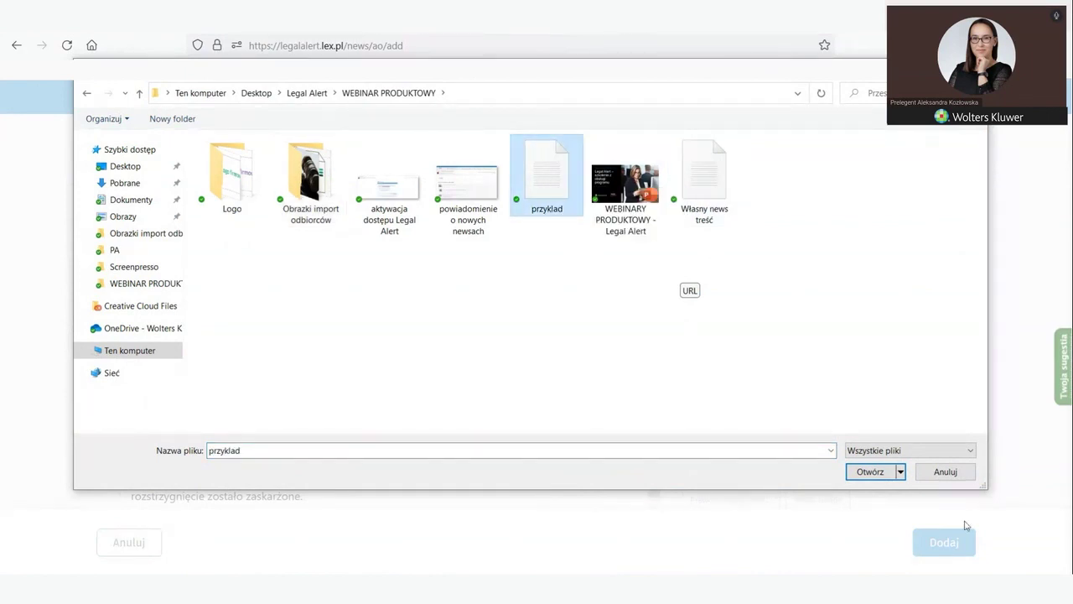
click(863, 473)
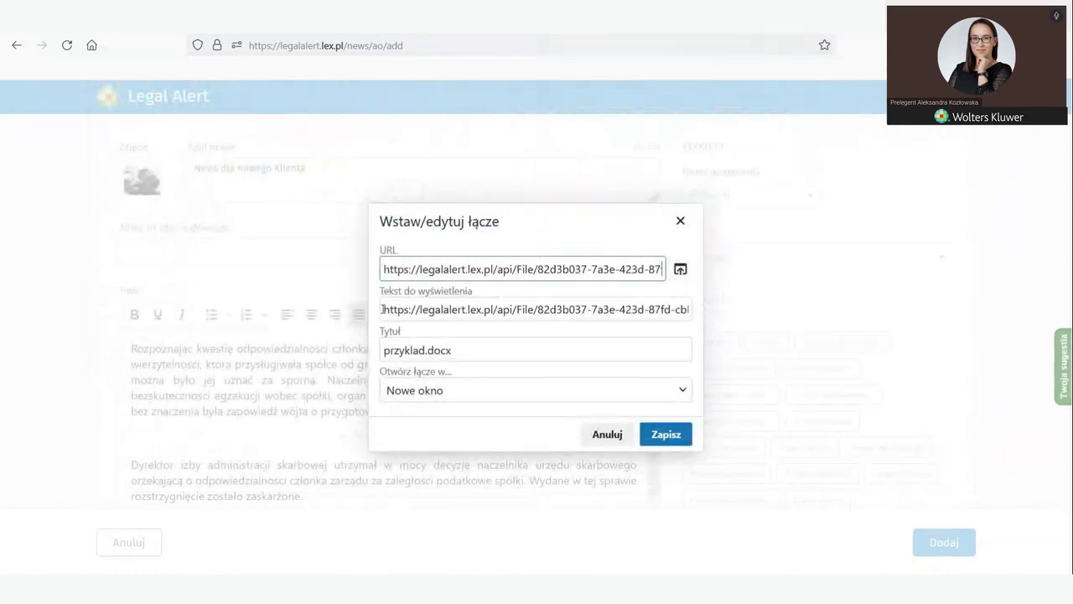
Step: Set the link's display text to 'Przykład', save it, and add a new empty line
drag(383, 310, 820, 394)
key(BackSpace)
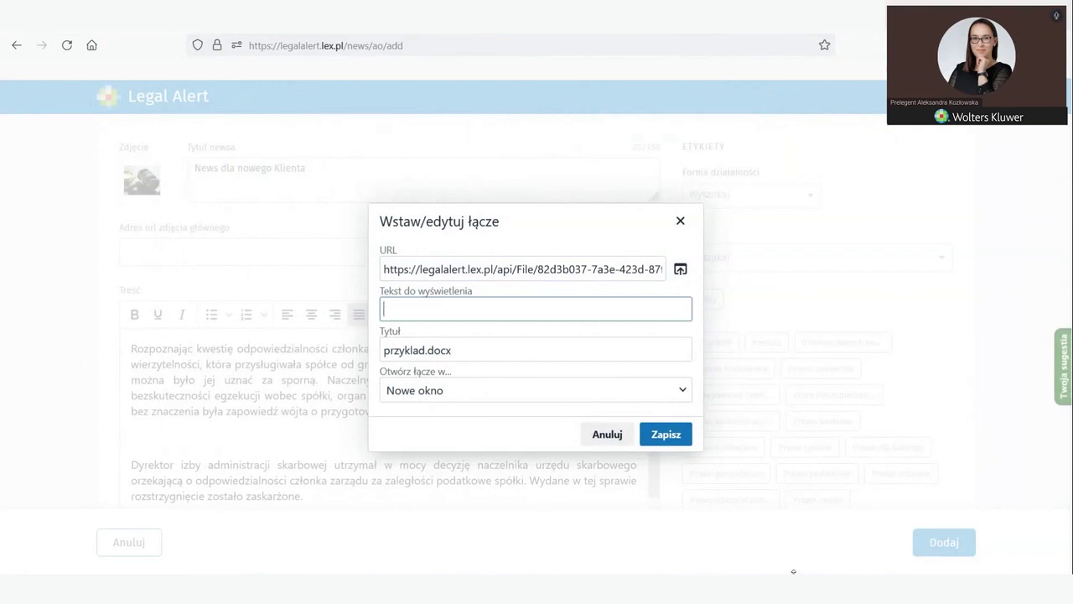
text(rzykład)
click(652, 443)
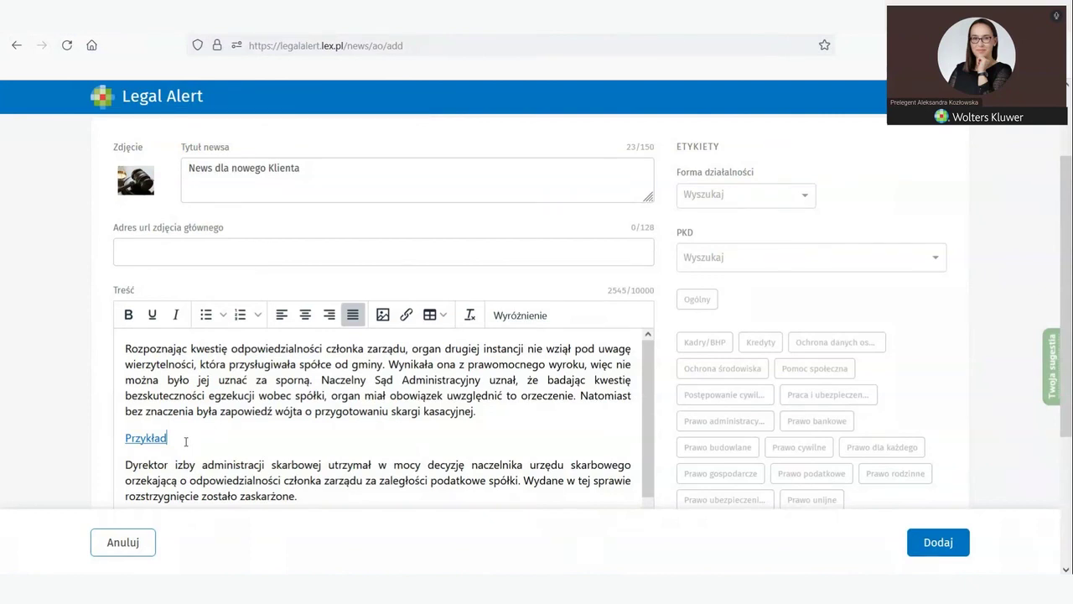
key(Return)
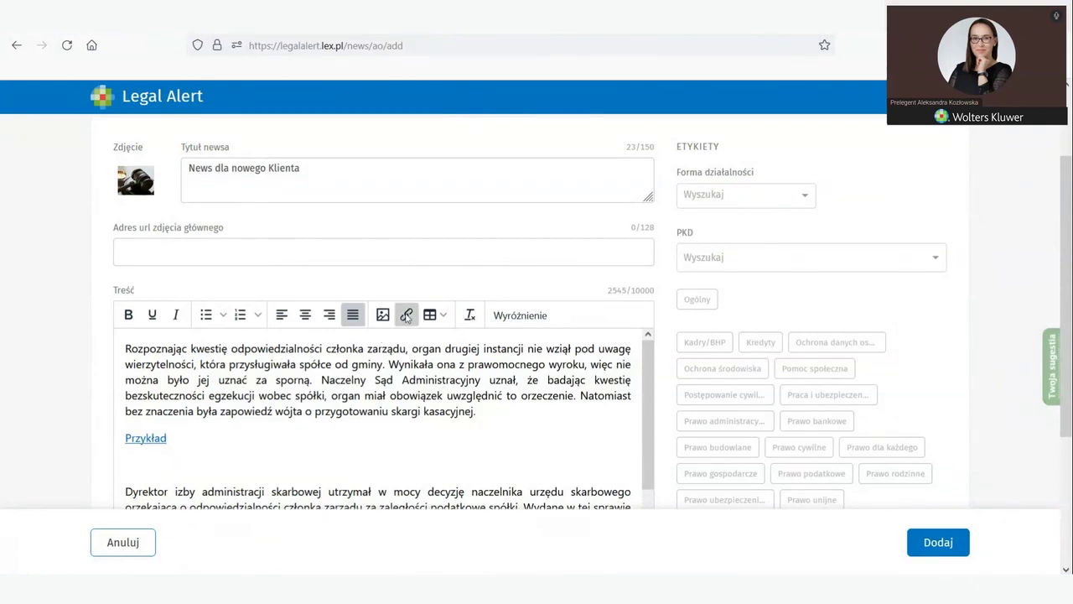
Step: In a new tab, search Google for 'wolters kluwer' and open the Wolters Kluwer Polska homepage
click(406, 314)
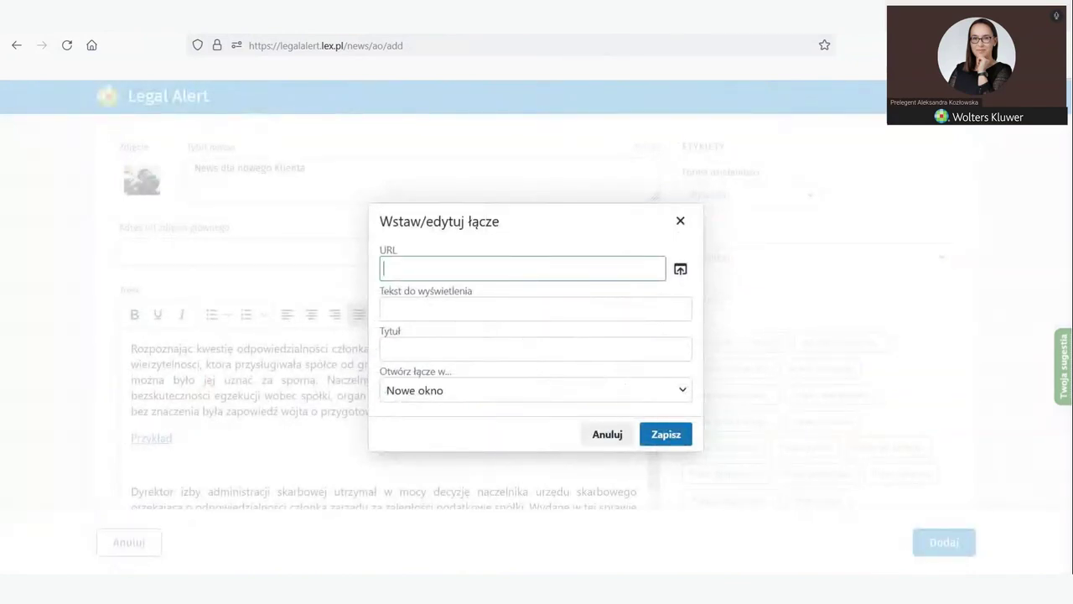
key(ctrl+t)
text(wo)
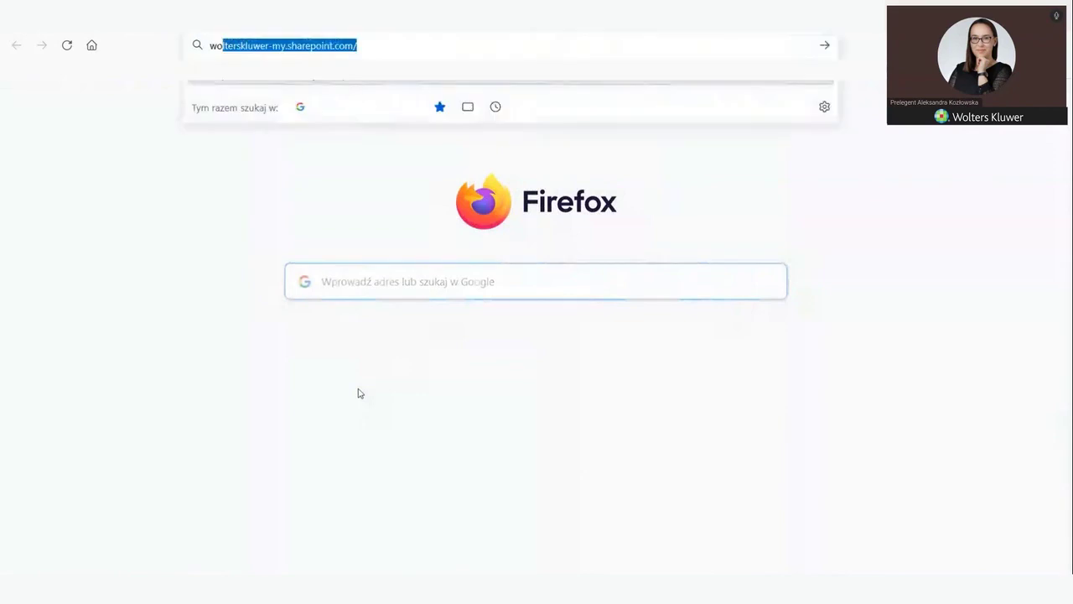
text(lters)
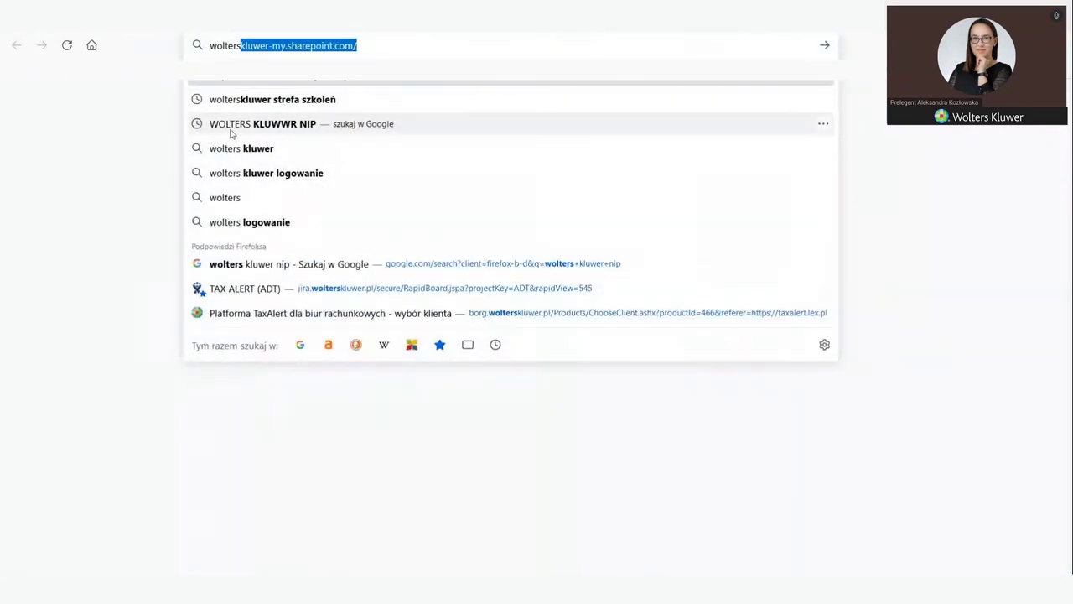
click(233, 148)
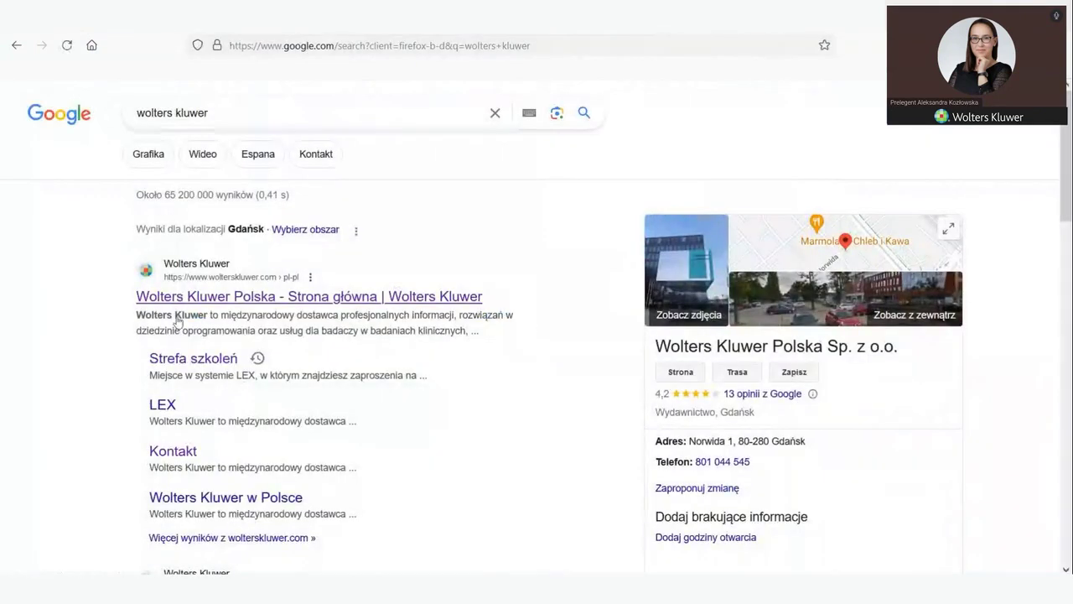
click(202, 270)
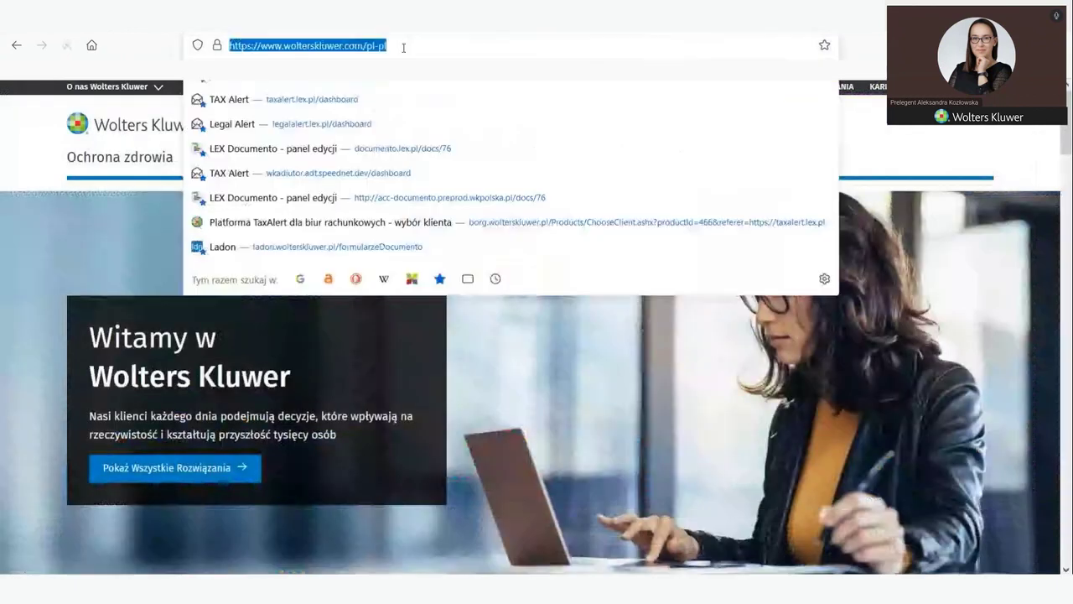
click(403, 45)
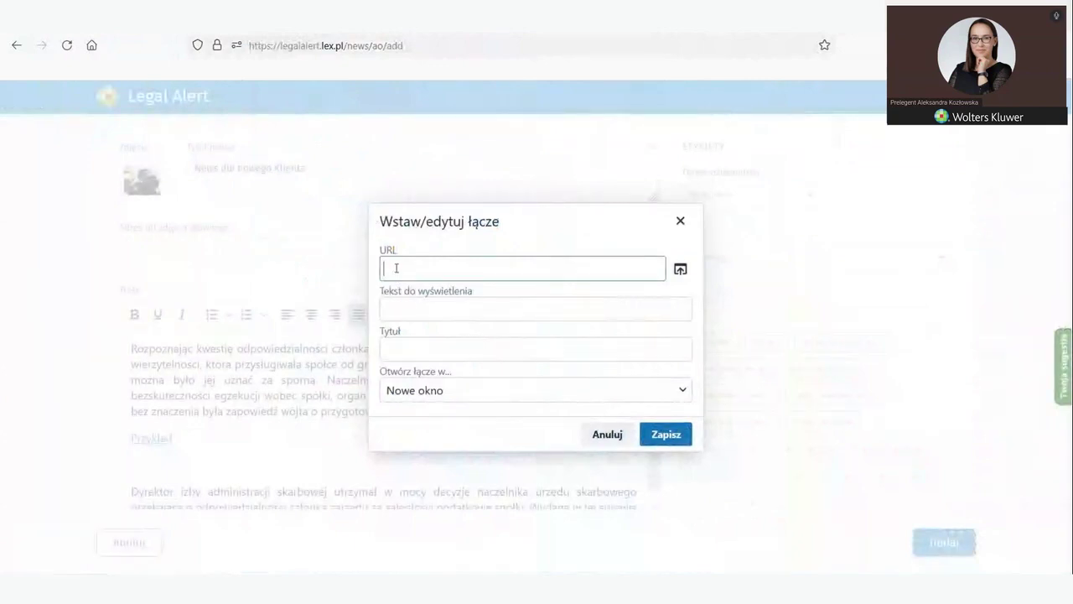
text(https://www.wolterskluwer.com/pl-pl)
click(594, 262)
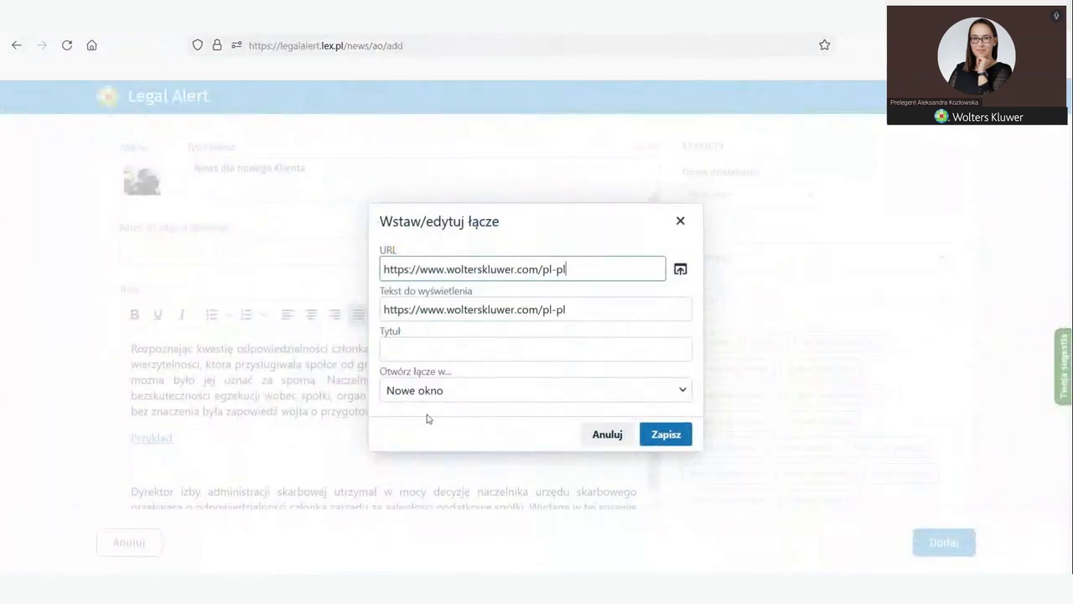
key(Return)
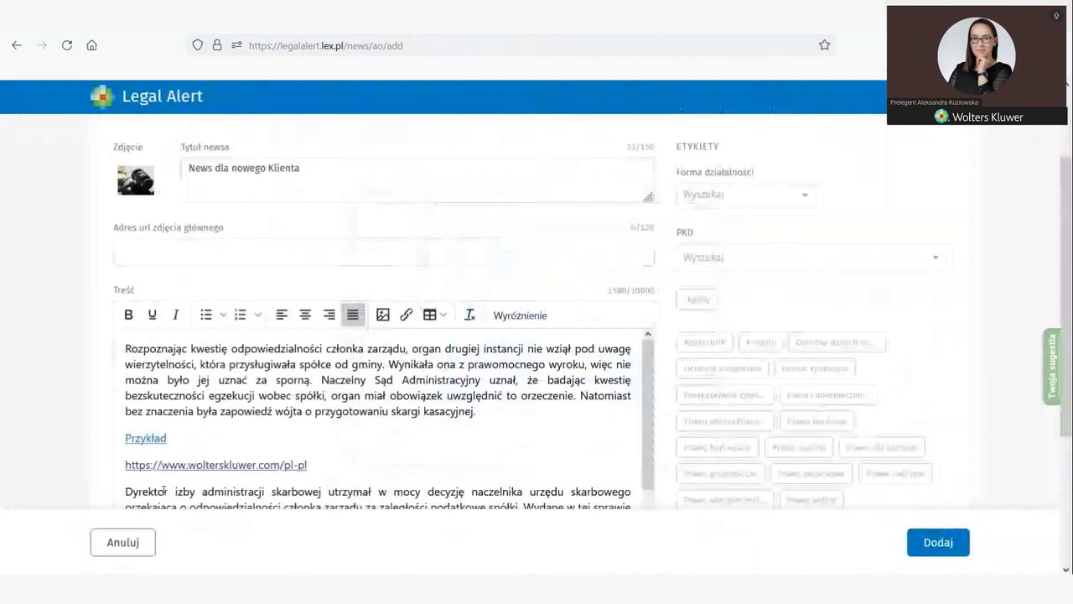
scroll(275, 445, down, 1)
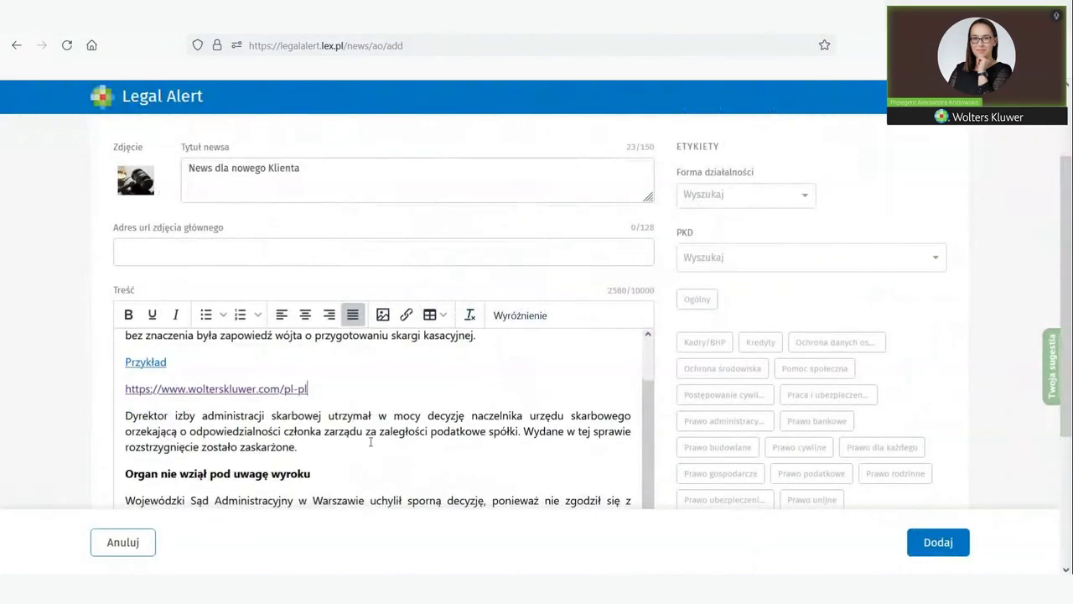
scroll(275, 444, down, 3)
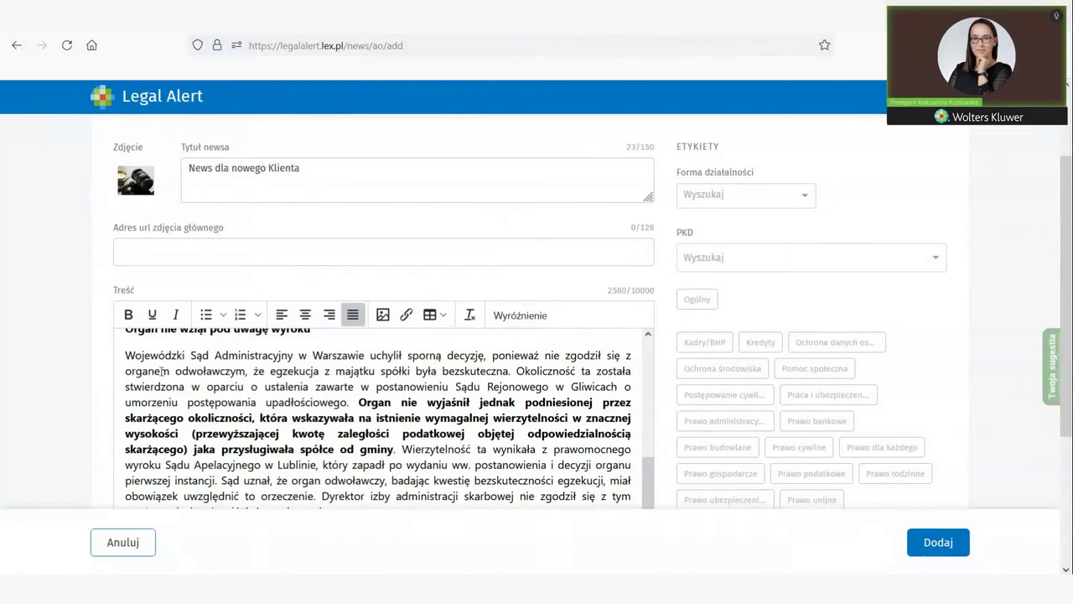
Step: Put the 'Wojewódzki Sąd Administracyjny' paragraph into a Wyróżnienie highlight box
drag(124, 353, 360, 404)
key(ctrl+c)
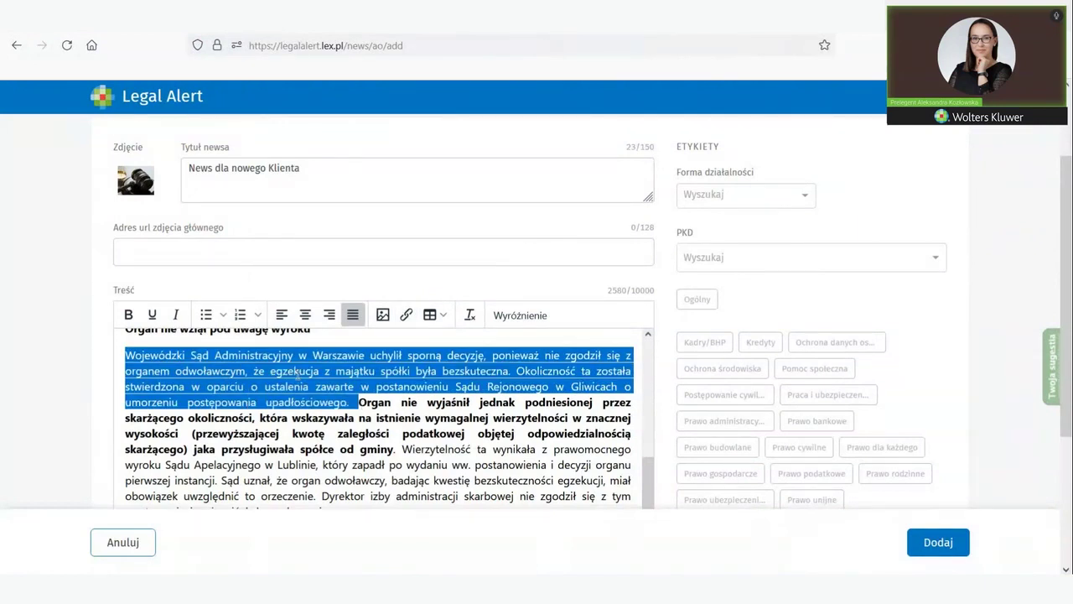
click(516, 316)
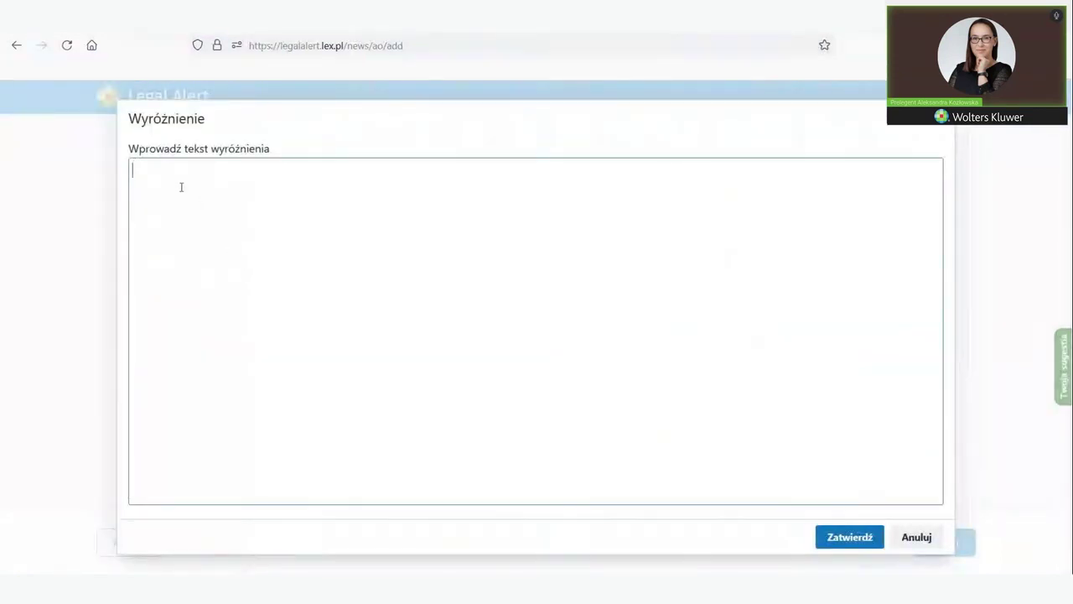
key(ctrl+v)
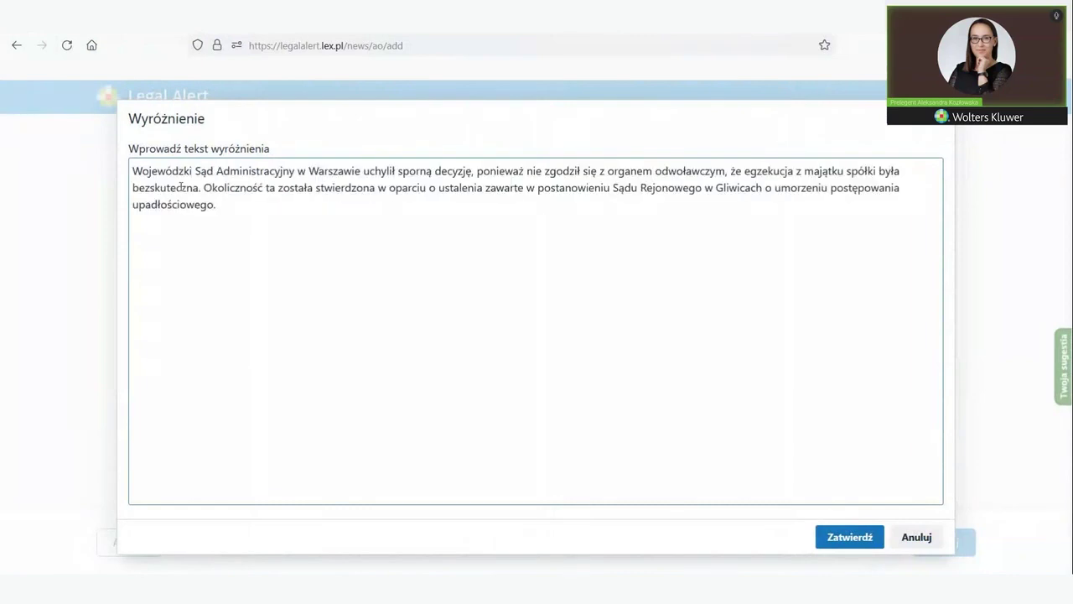
click(850, 536)
scroll(460, 287, up, 1)
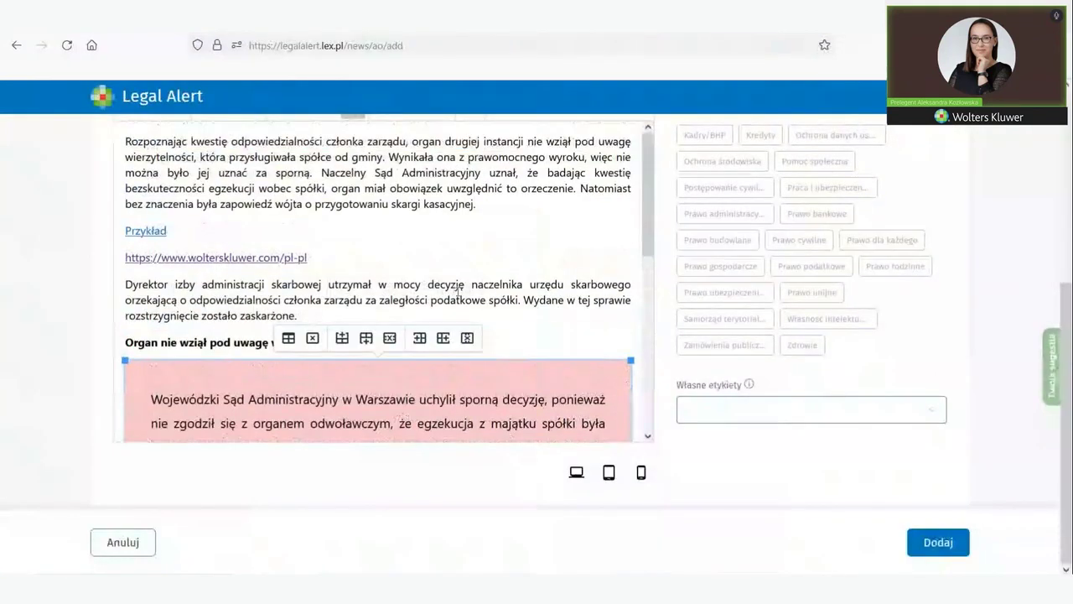
scroll(459, 287, up, 3)
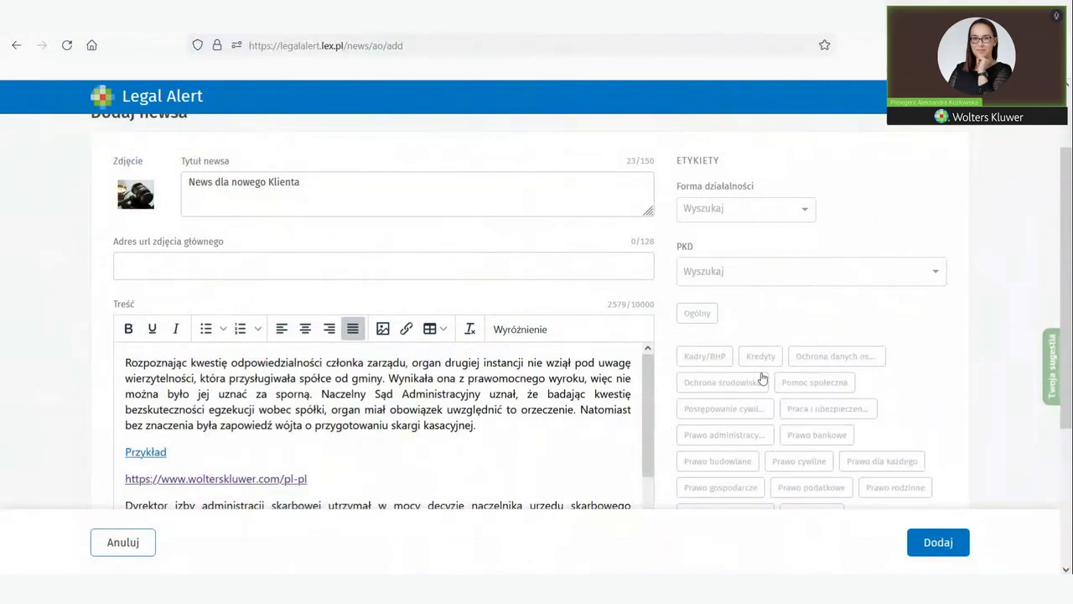
Step: Give the news the custom label (Własne etykiety) Nowy
scroll(762, 368, down, 2)
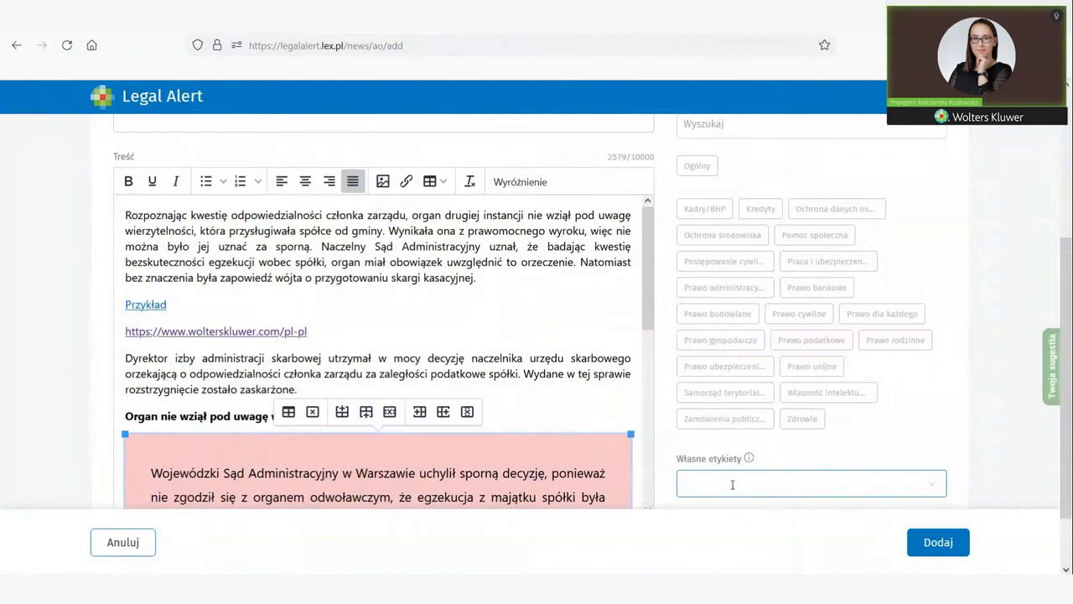
click(693, 486)
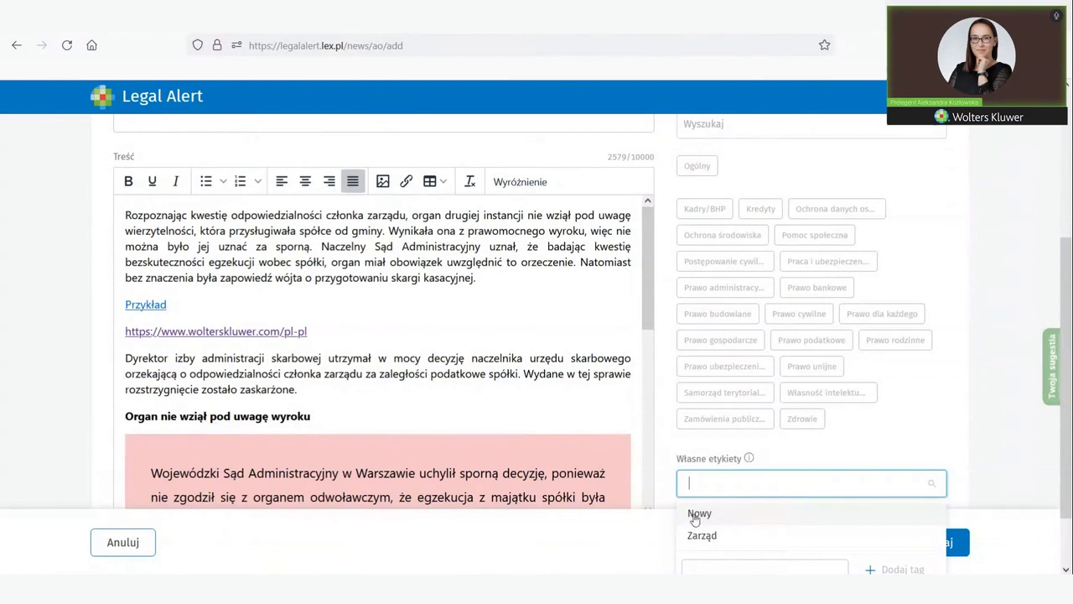
click(694, 514)
click(835, 459)
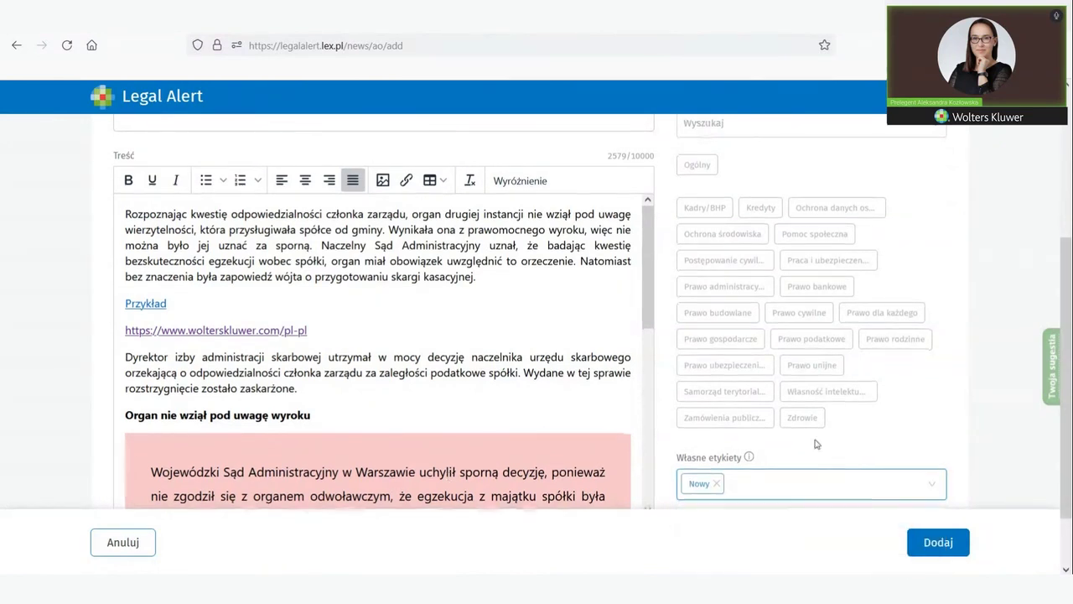
scroll(817, 444, down, 2)
scroll(494, 452, up, 5)
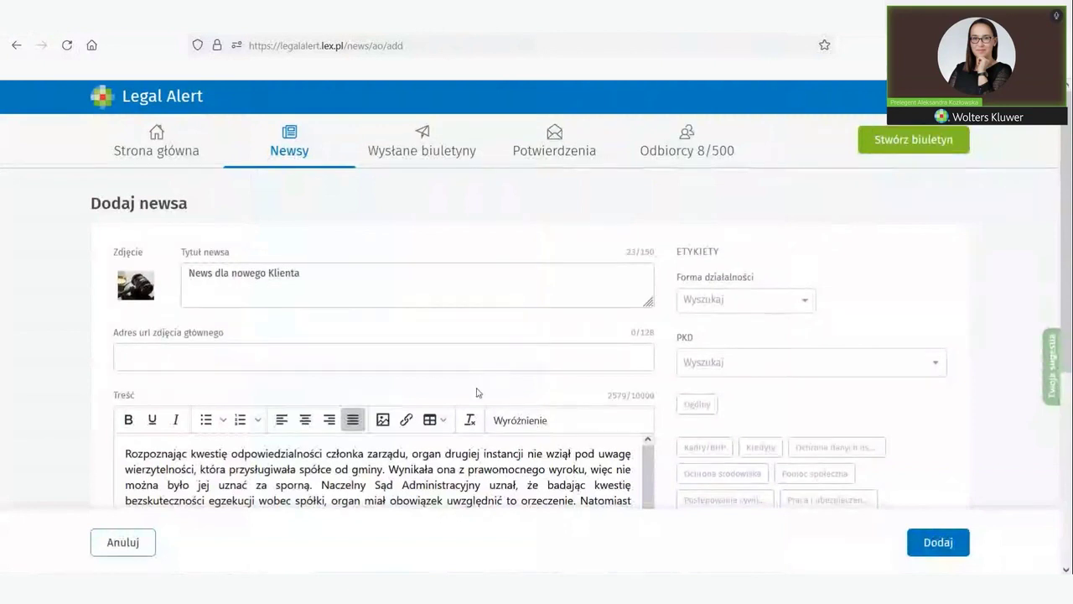
scroll(478, 391, down, 2)
scroll(491, 393, down, 3)
scroll(689, 393, down, 2)
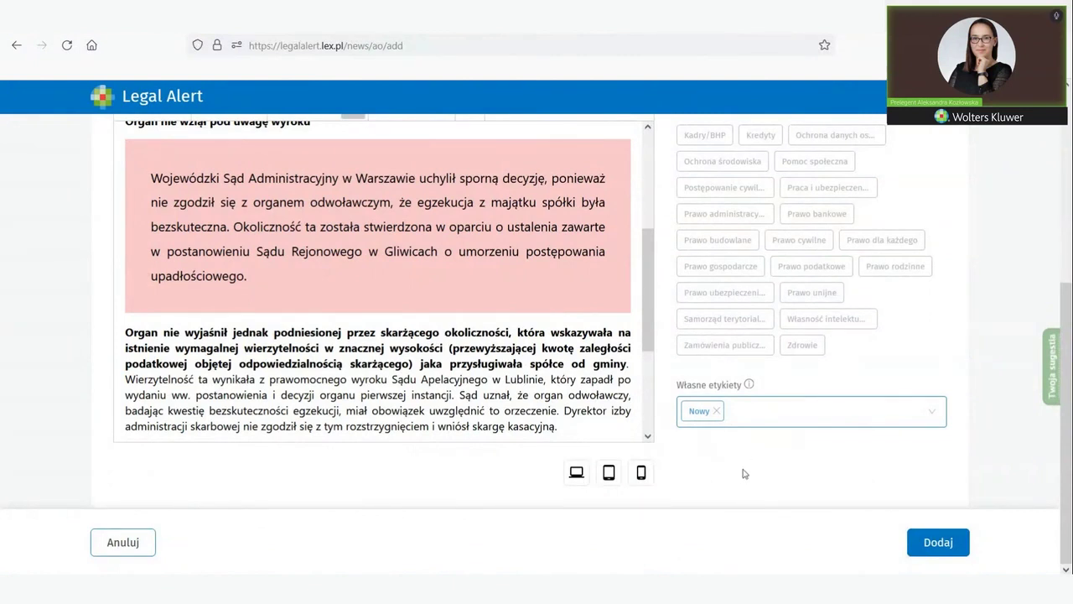
Step: Create the news 'News dla nowego Klienta' and confirm with Tak
click(936, 548)
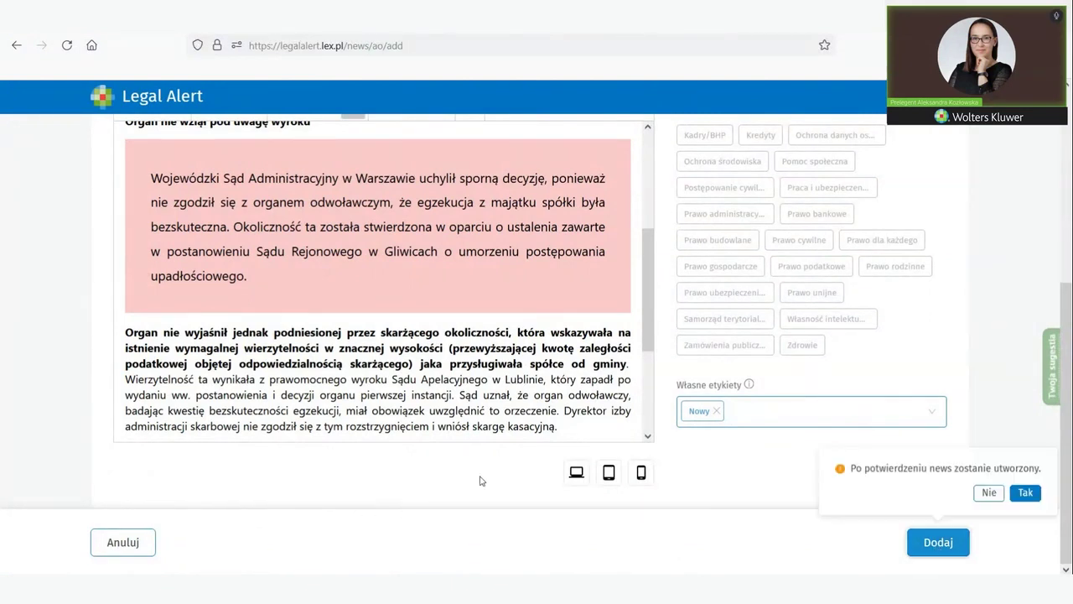
click(1025, 493)
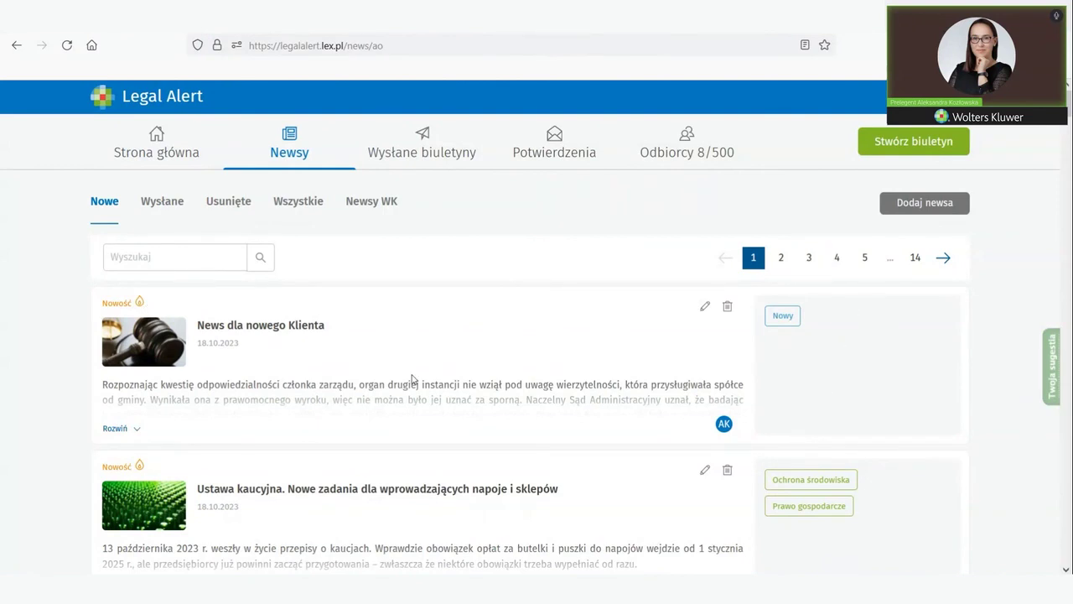
scroll(278, 378, down, 2)
scroll(280, 383, up, 4)
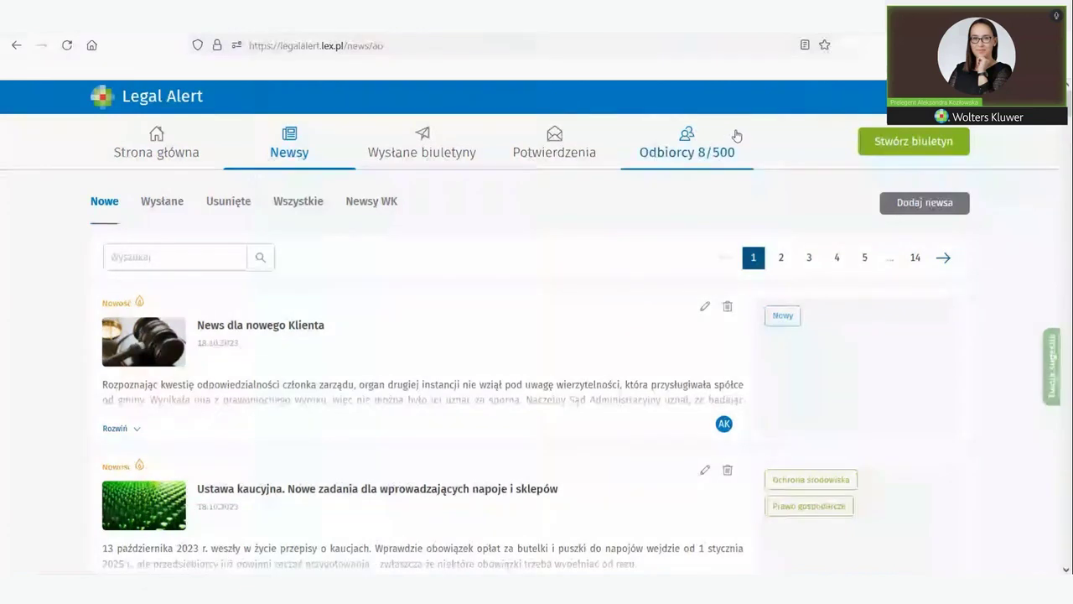
Step: Start a newsletter with only 'News dla nowego Klienta', read confirmation enabled, declining the second news
click(890, 151)
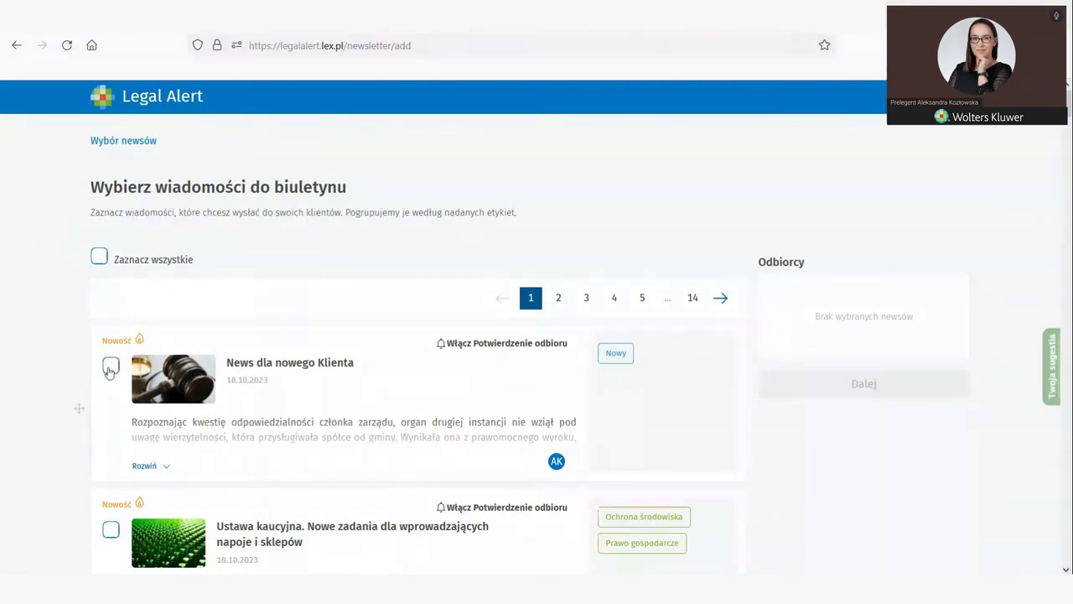
click(110, 367)
click(482, 345)
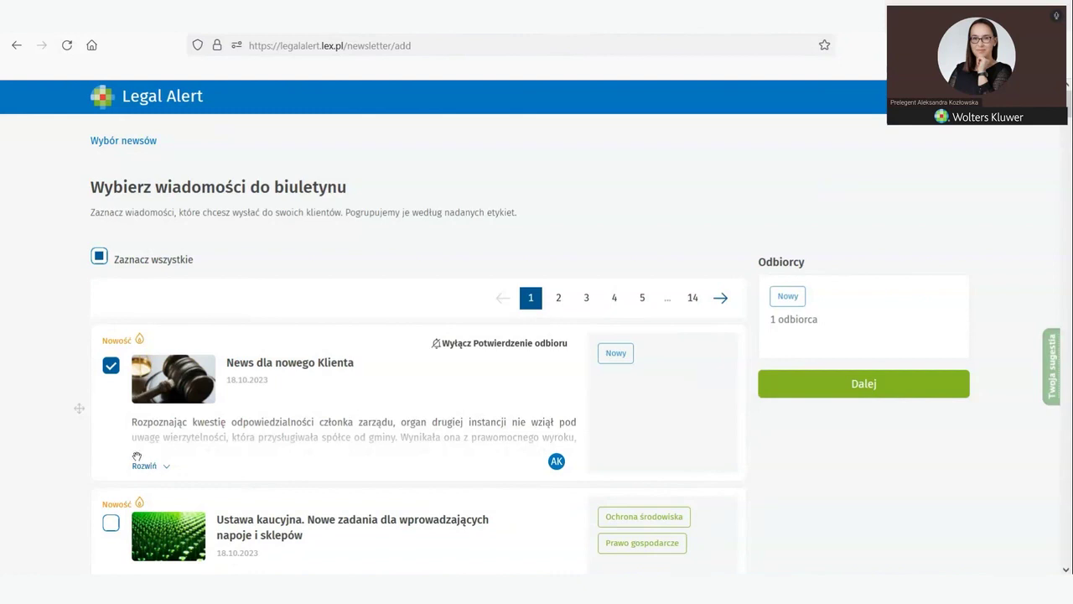
scroll(137, 456, down, 3)
scroll(138, 452, up, 3)
scroll(139, 452, down, 2)
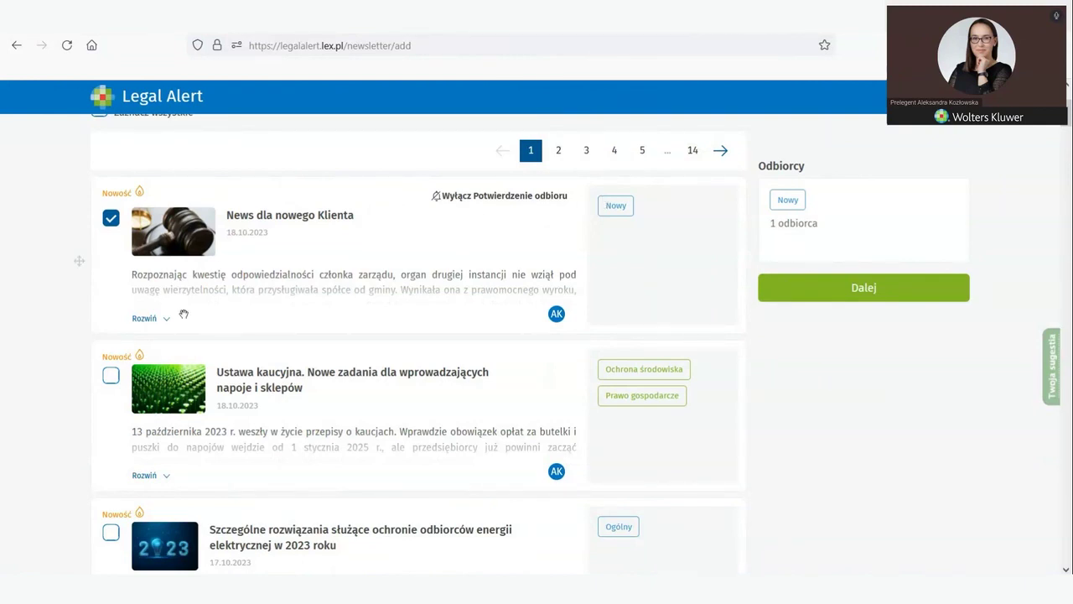
click(112, 376)
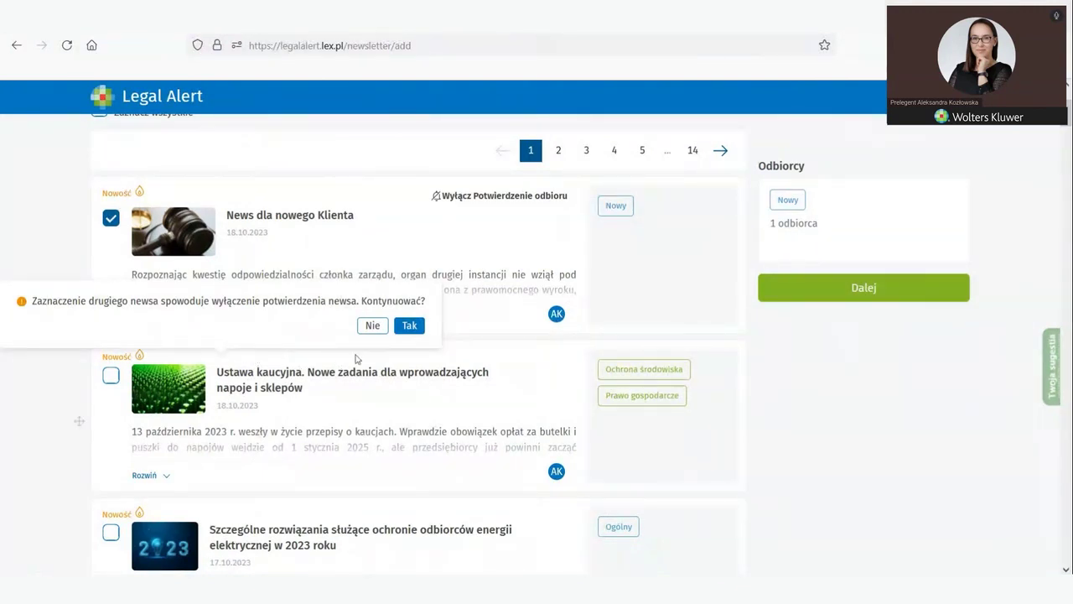
click(373, 325)
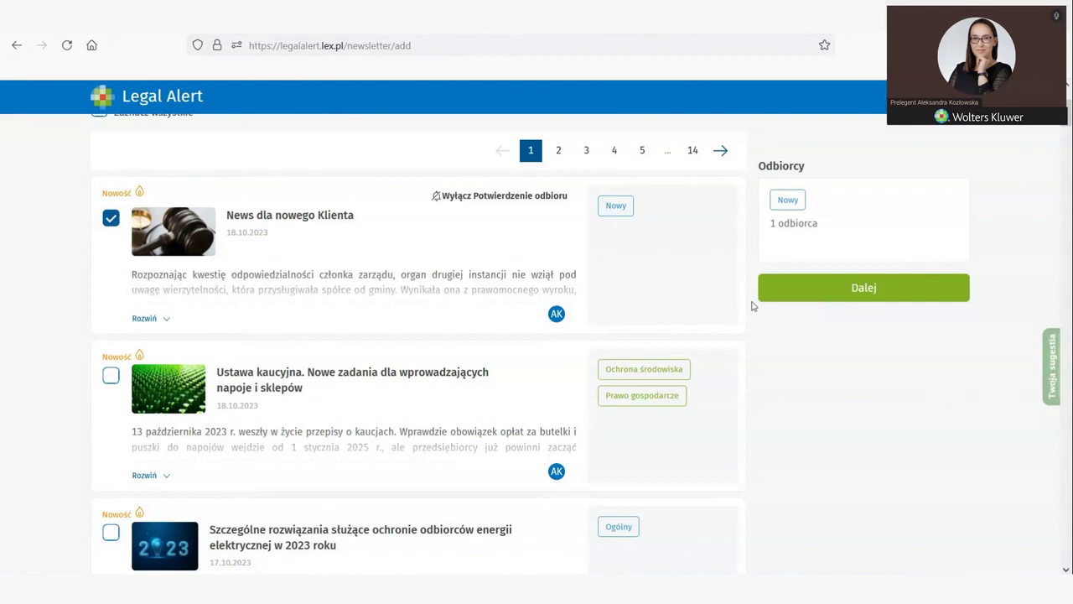
click(850, 290)
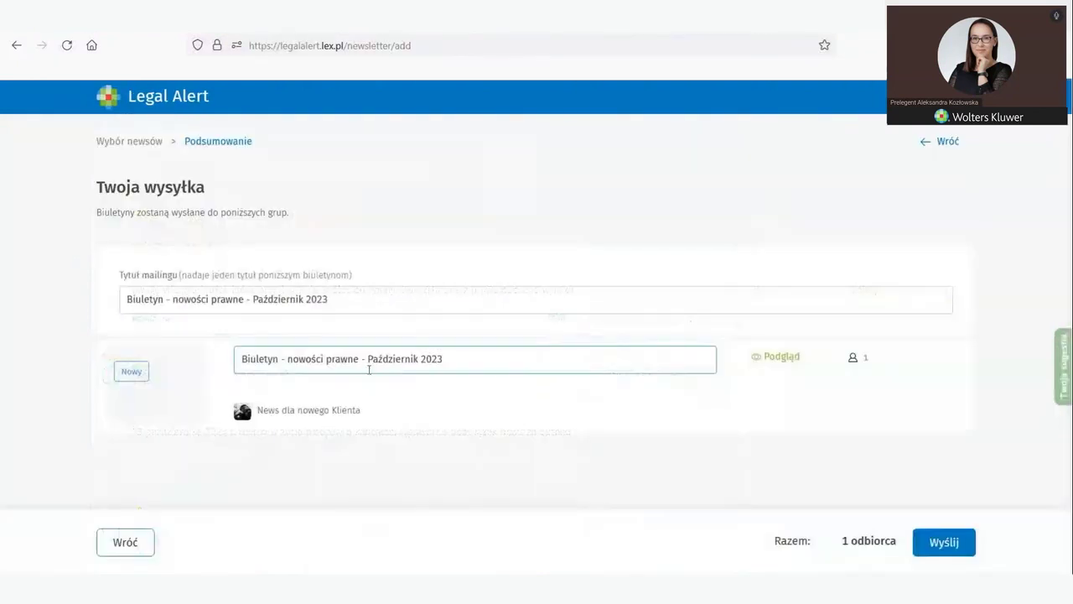
click(125, 298)
drag(124, 299, 243, 298)
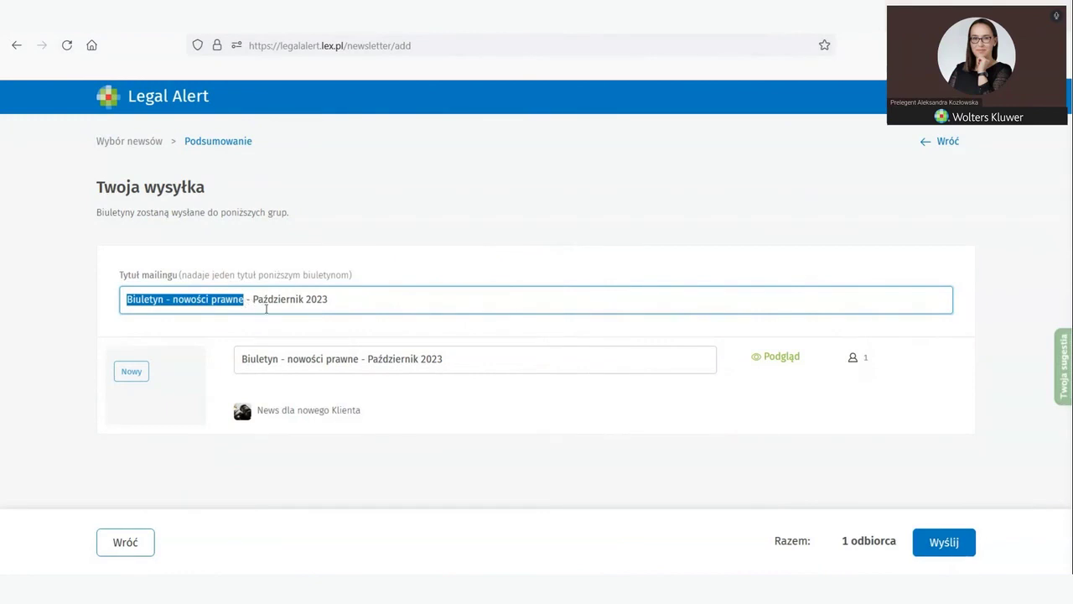
click(343, 299)
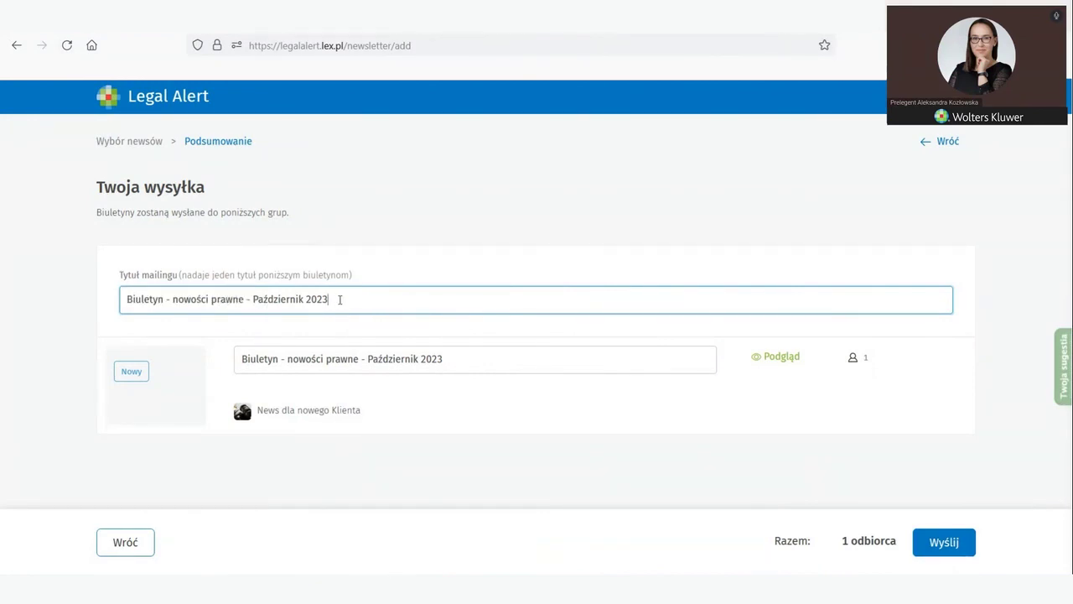
drag(350, 299, 123, 296)
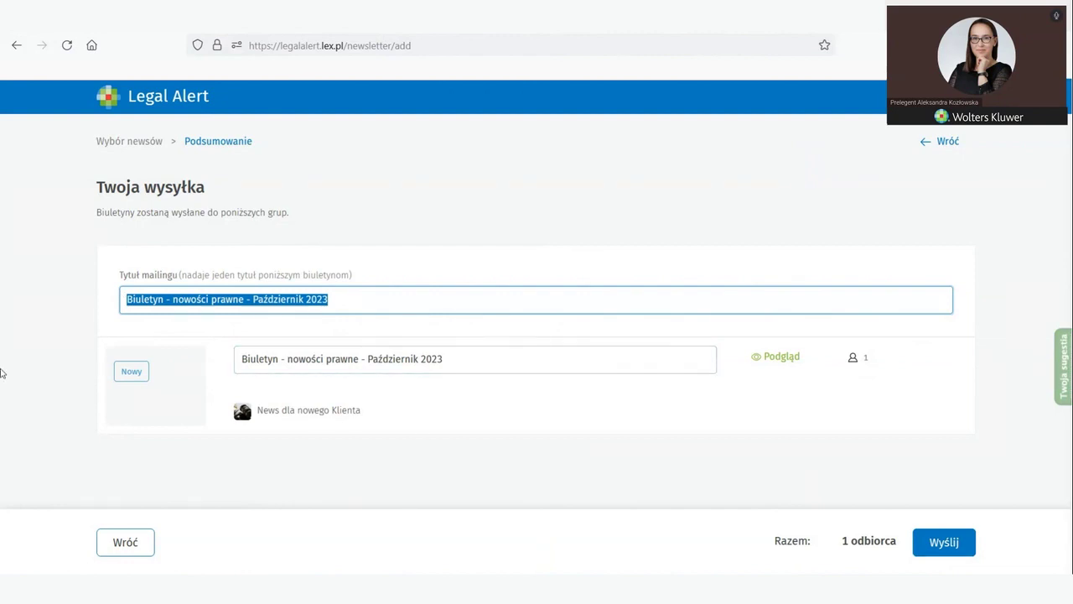
click(375, 305)
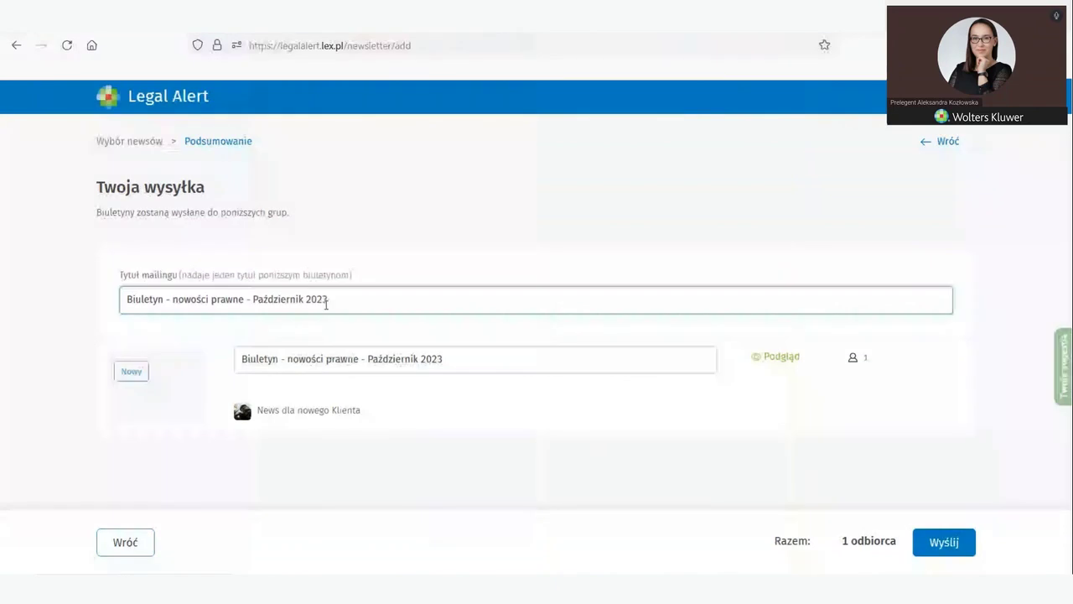
drag(245, 300, 105, 312)
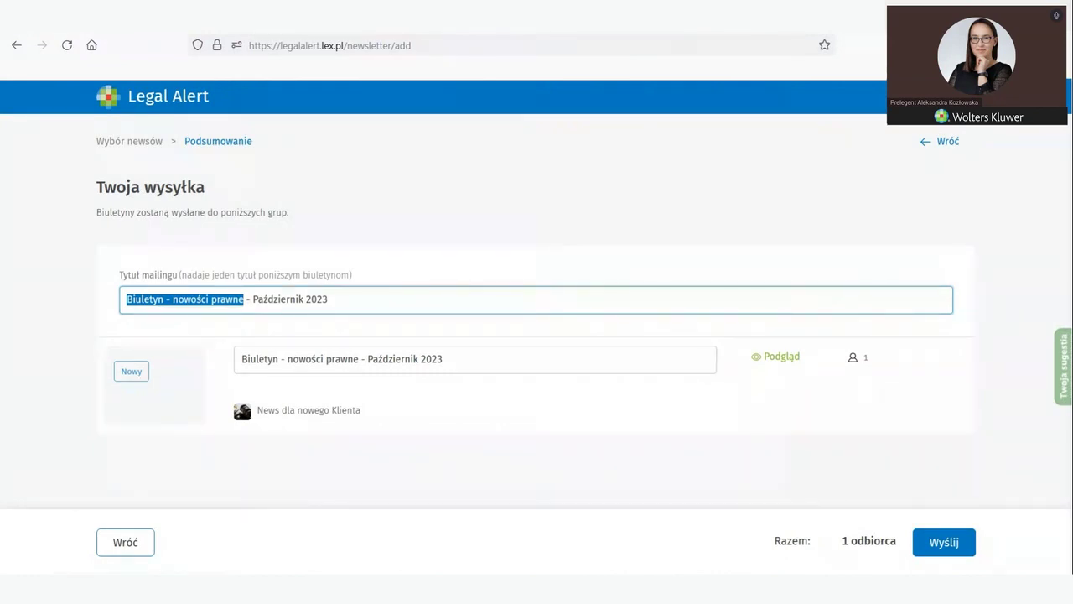
click(1043, 96)
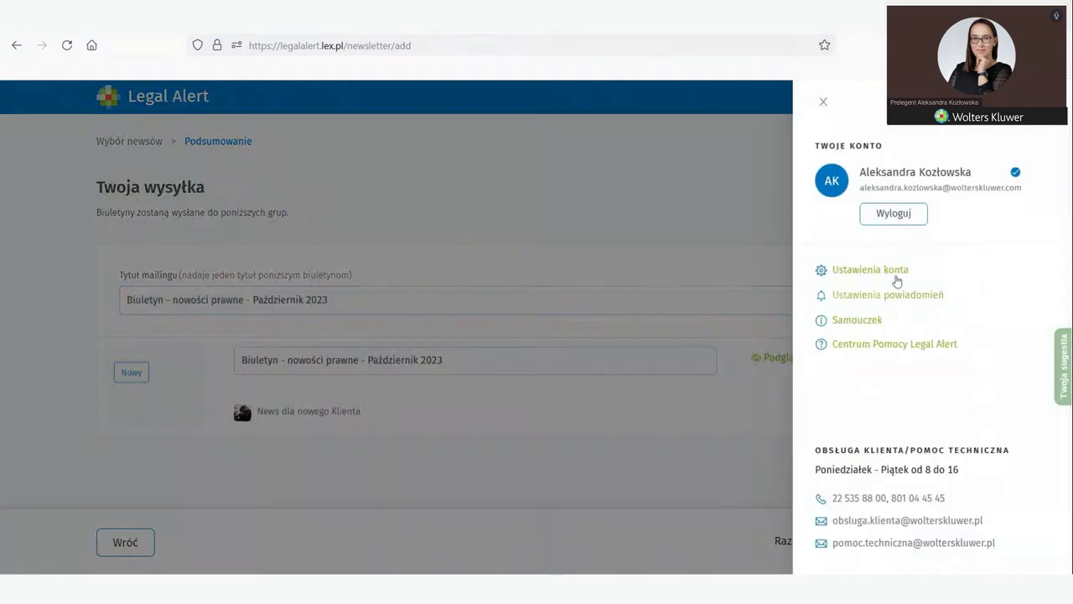
click(822, 104)
click(128, 293)
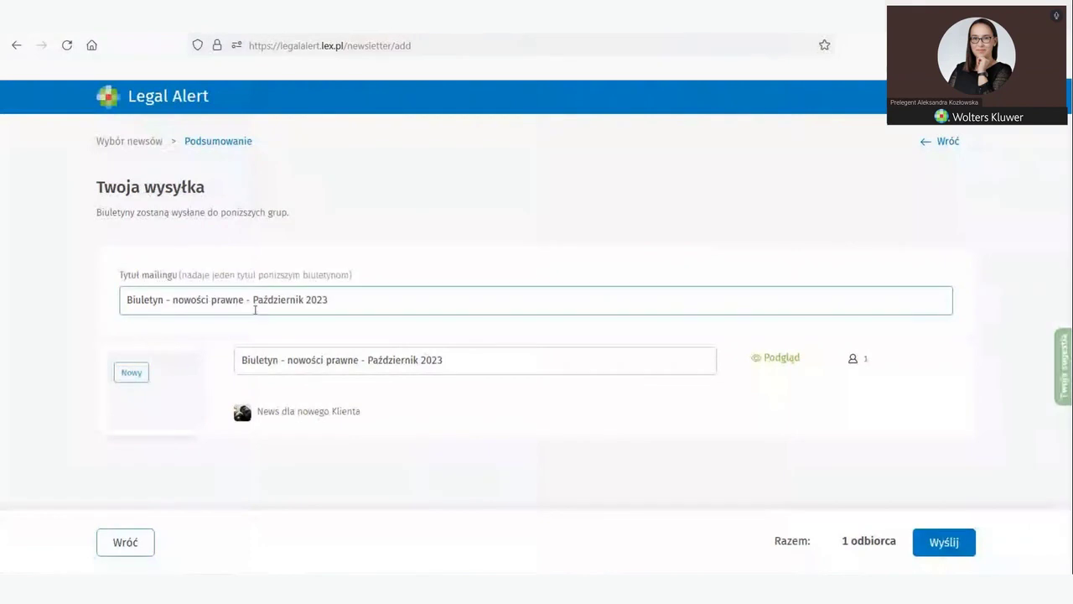
click(264, 334)
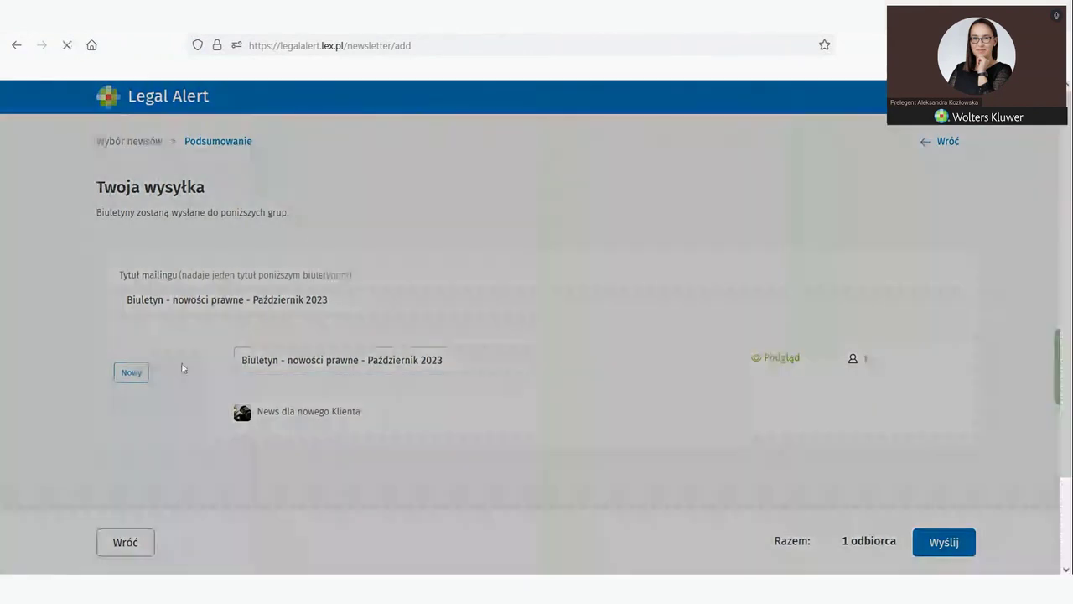
Step: Close the Podgląd preview and open the October 2023 newsletter's Odbiorcy (1) recipient list
scroll(500, 389, down, 2)
scroll(500, 390, down, 4)
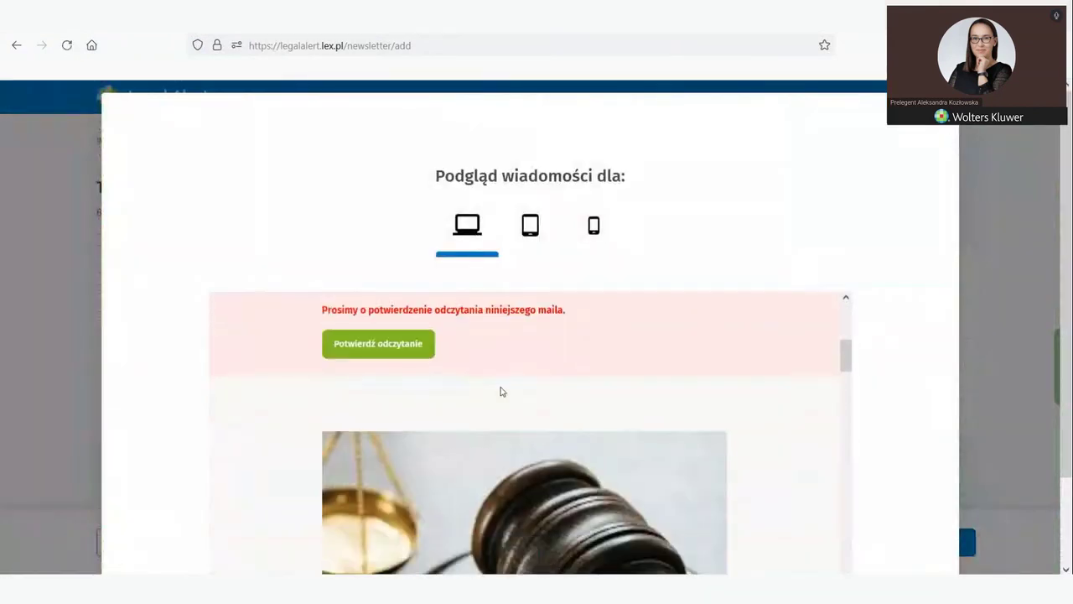
scroll(498, 389, up, 2)
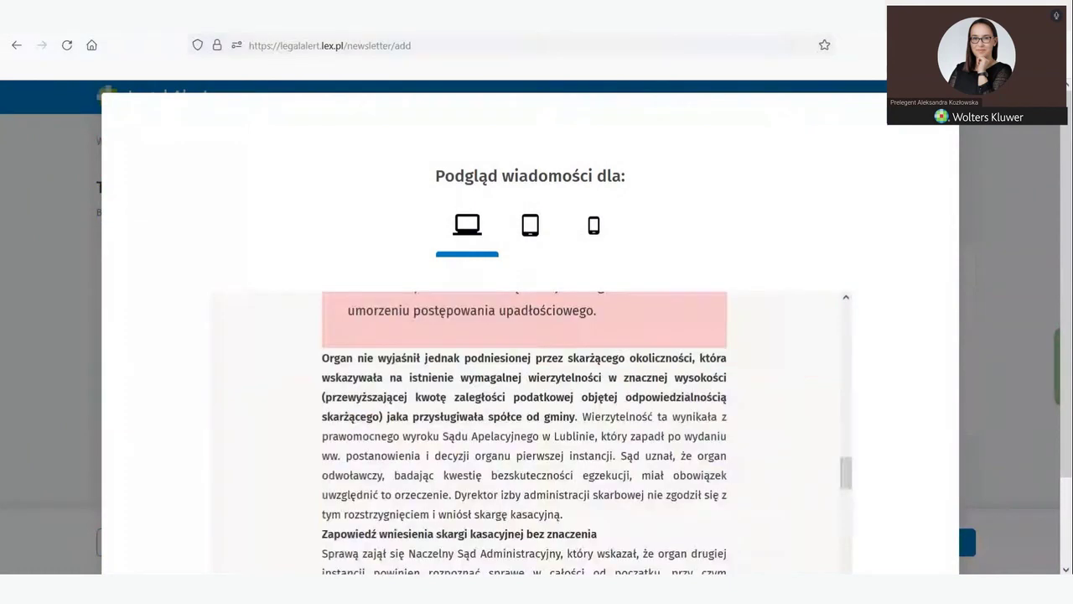
click(940, 111)
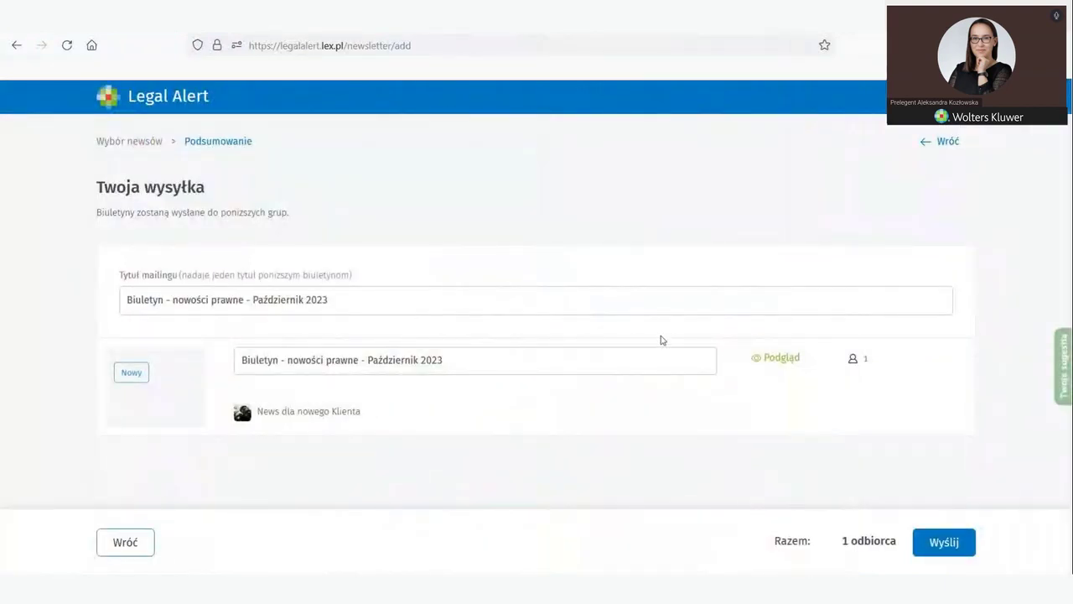
click(853, 363)
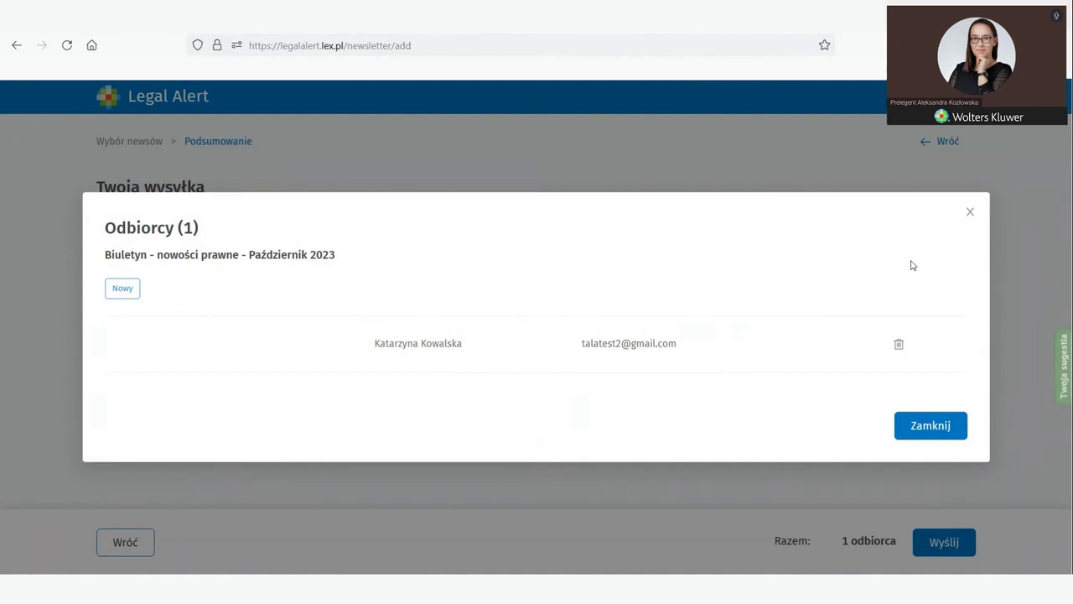
Step: Recheck the single Nowy recipient, then send the October 2023 newsletter with Wyślij
click(550, 506)
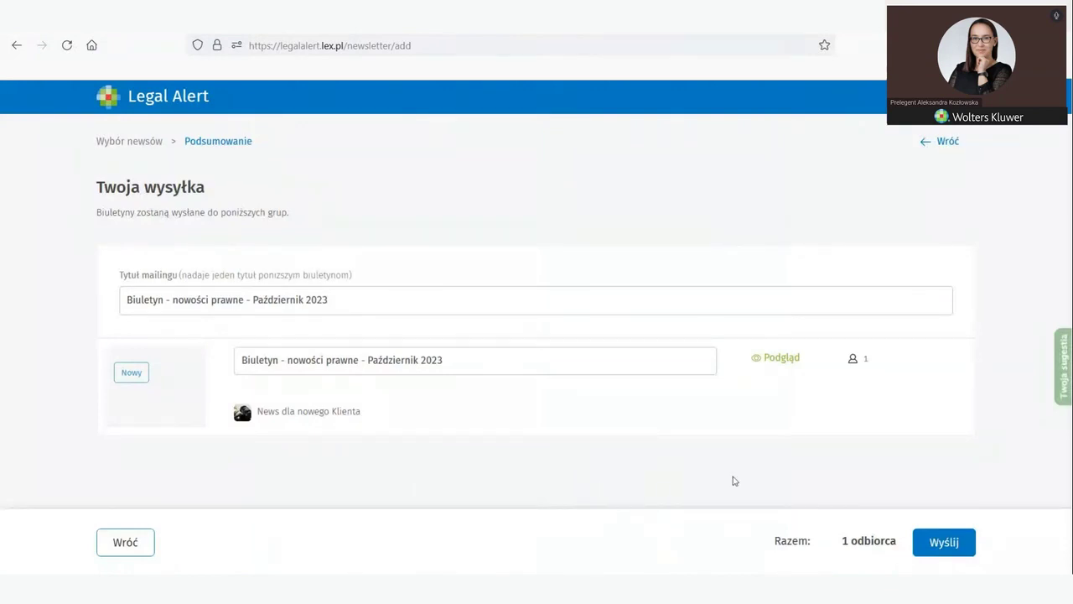
click(851, 360)
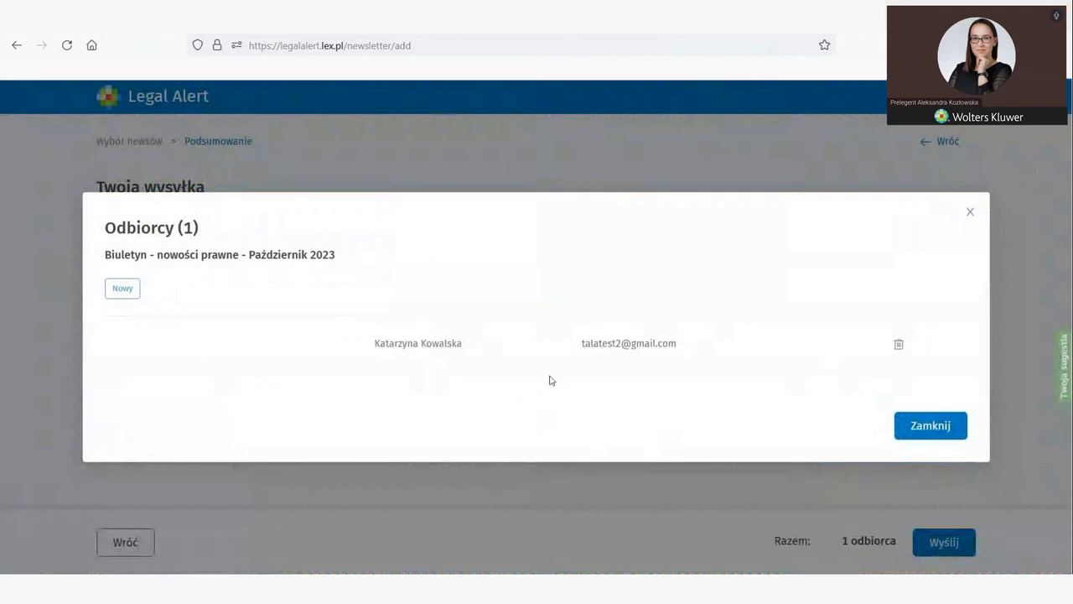
click(970, 212)
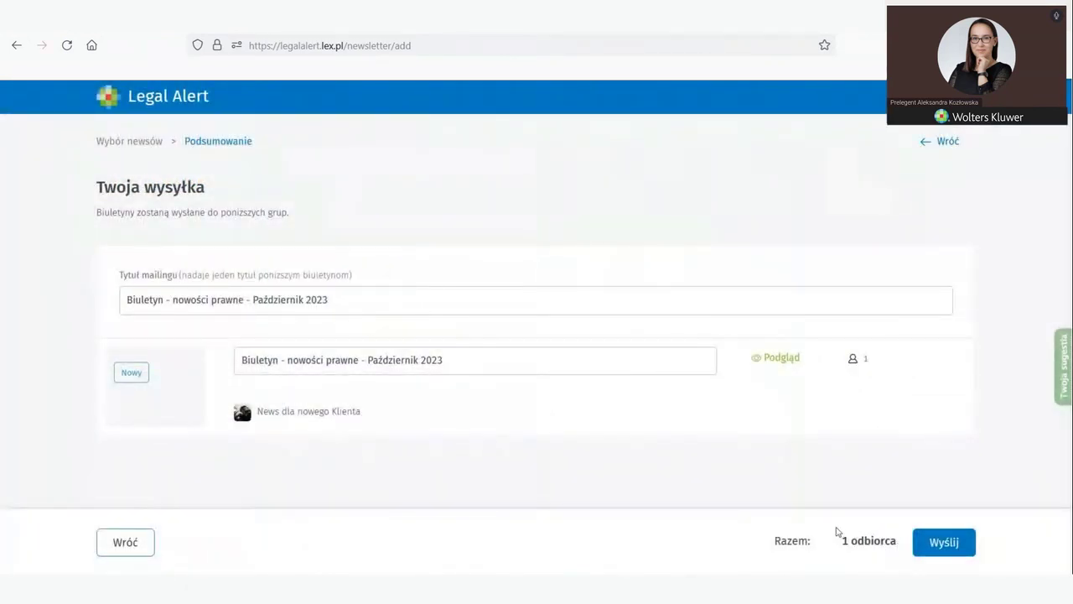
click(944, 543)
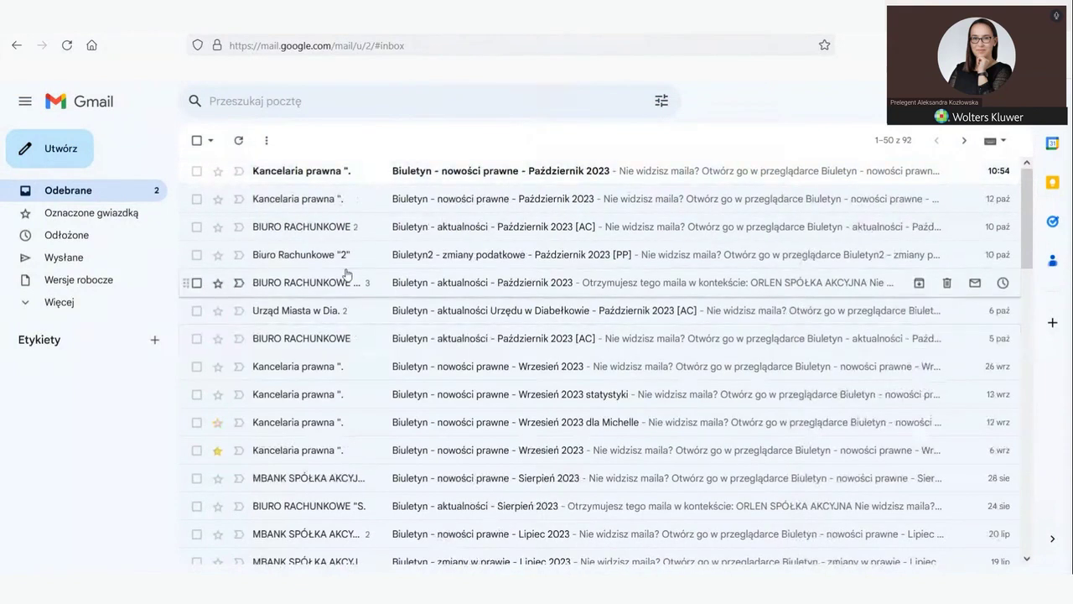
Step: Open the received October 2023 newsletter in Gmail and read it down to the footer
click(497, 177)
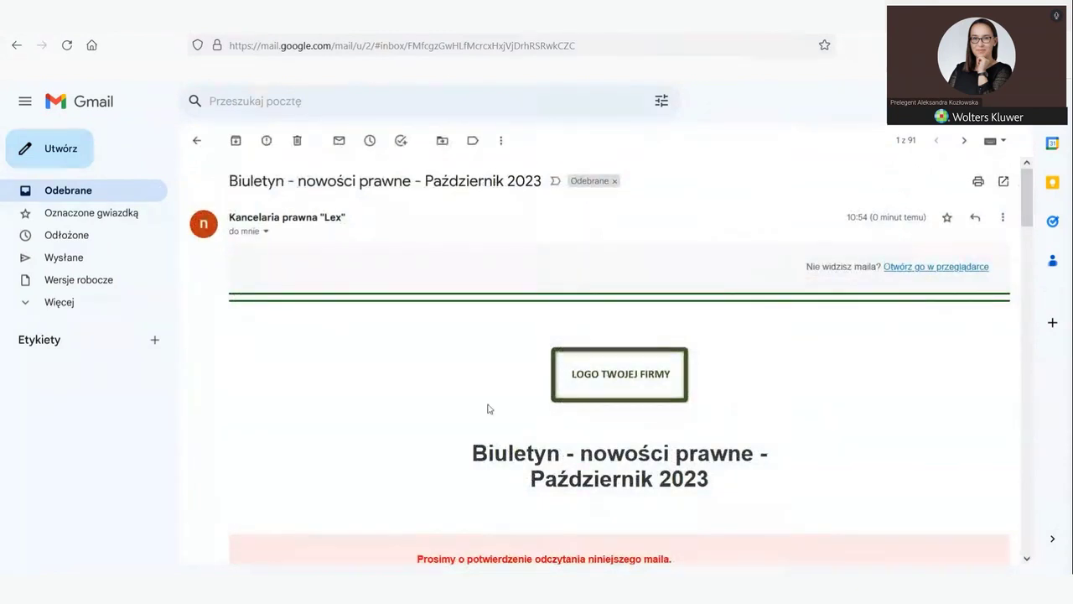
scroll(490, 406, down, 2)
scroll(503, 386, down, 2)
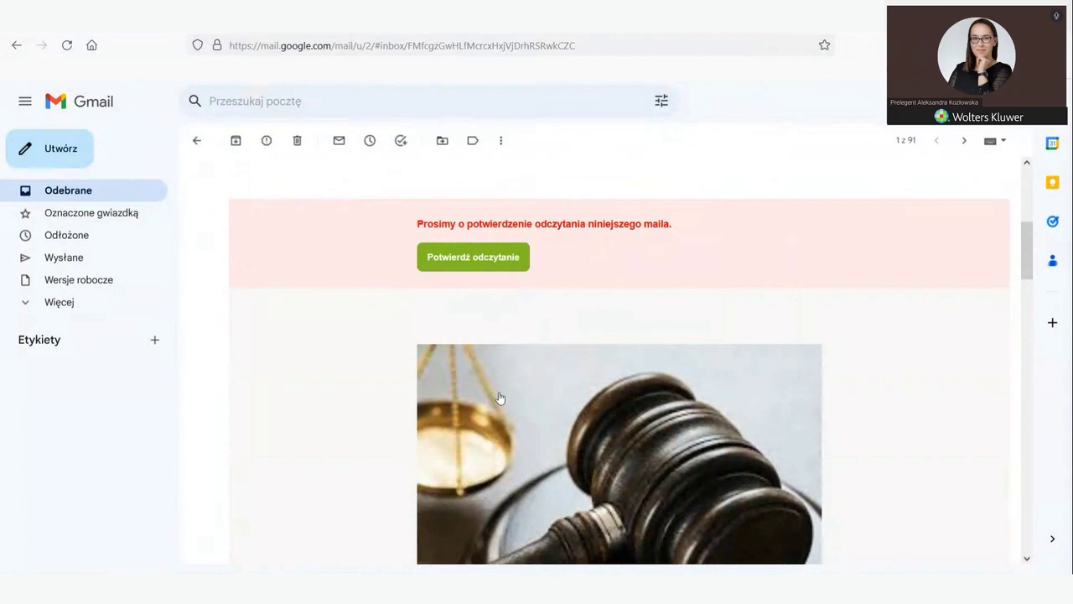
scroll(497, 394, down, 3)
scroll(497, 402, down, 5)
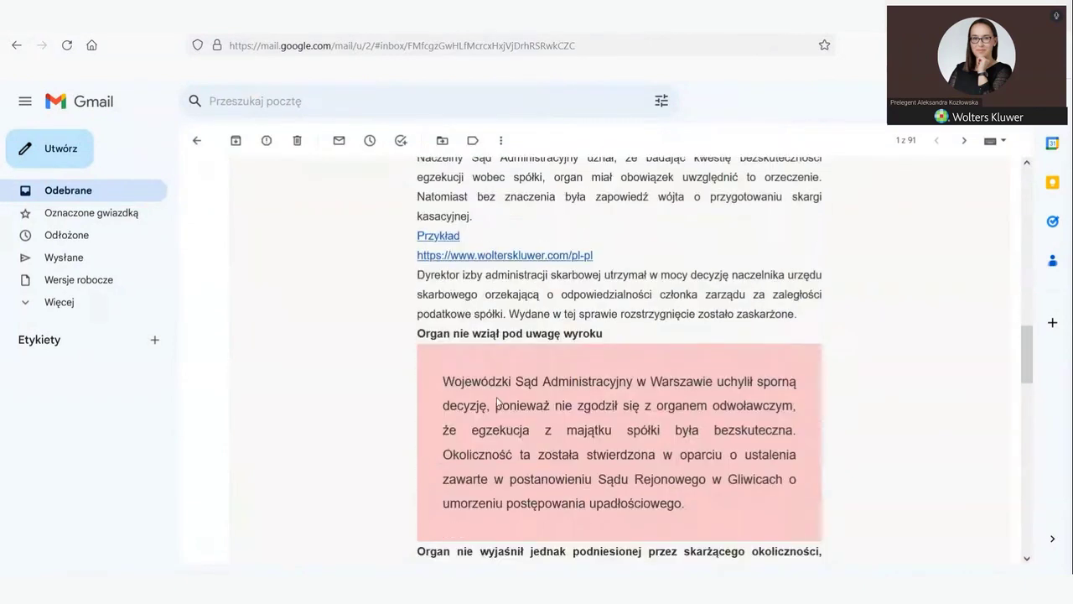
scroll(498, 402, down, 3)
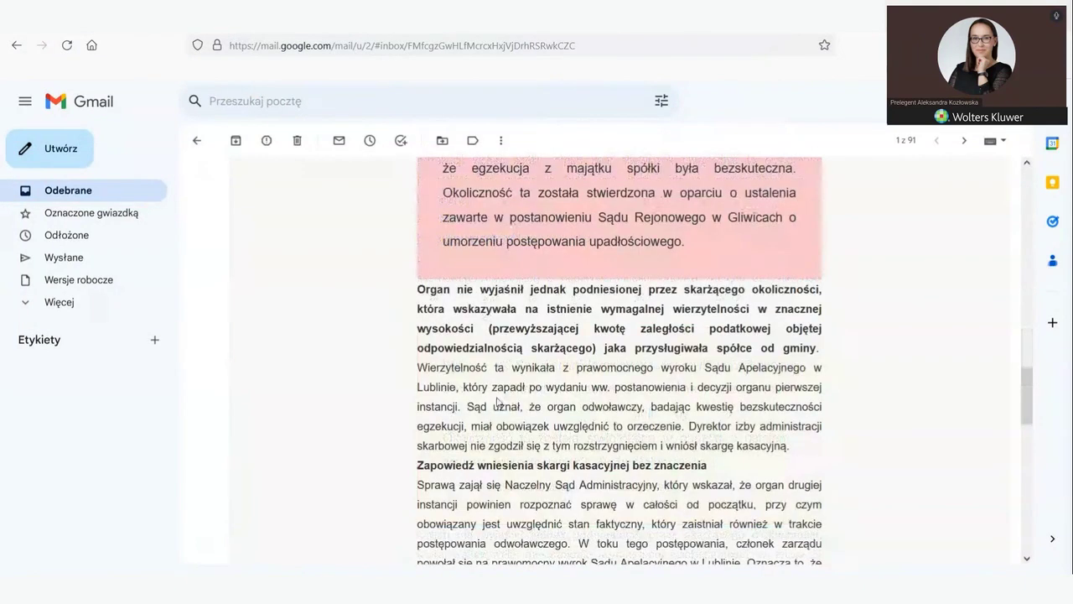
scroll(497, 403, up, 3)
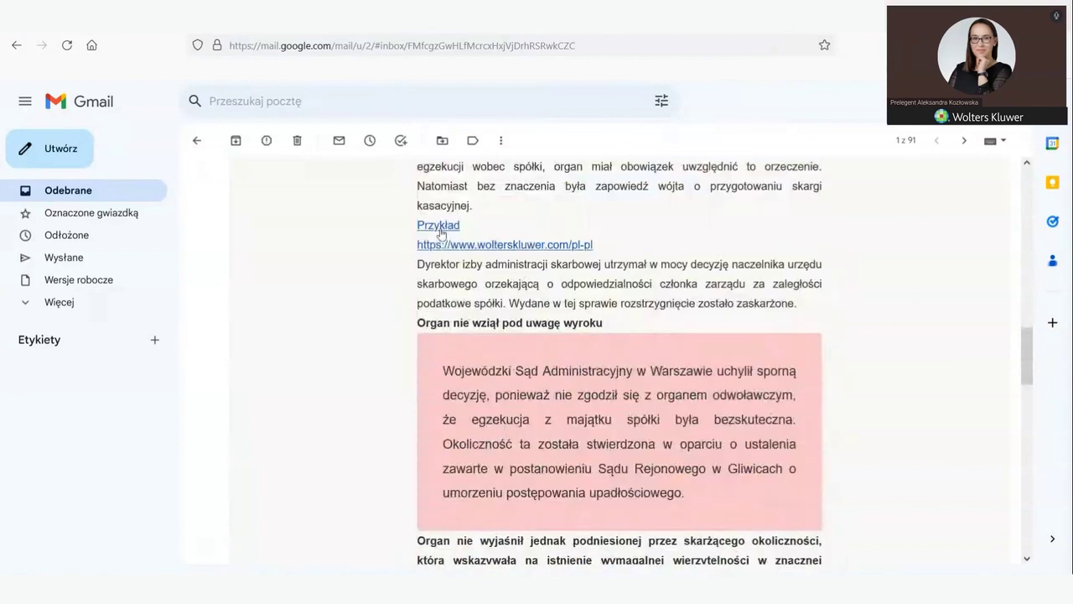
Step: Test the Przykład download link, close the downloads panel, and review the email again
click(434, 233)
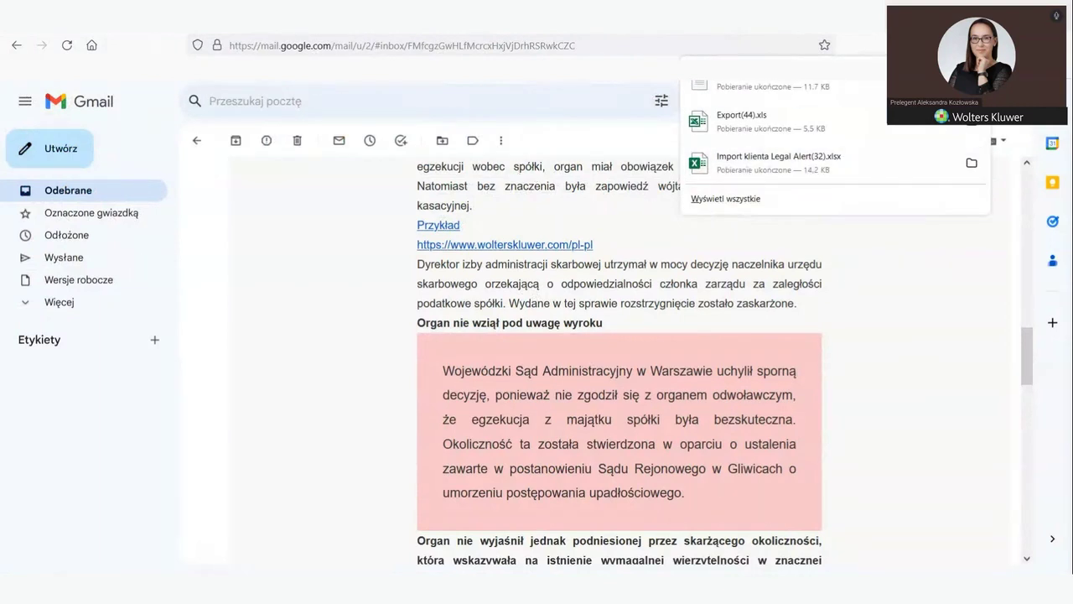
key(Escape)
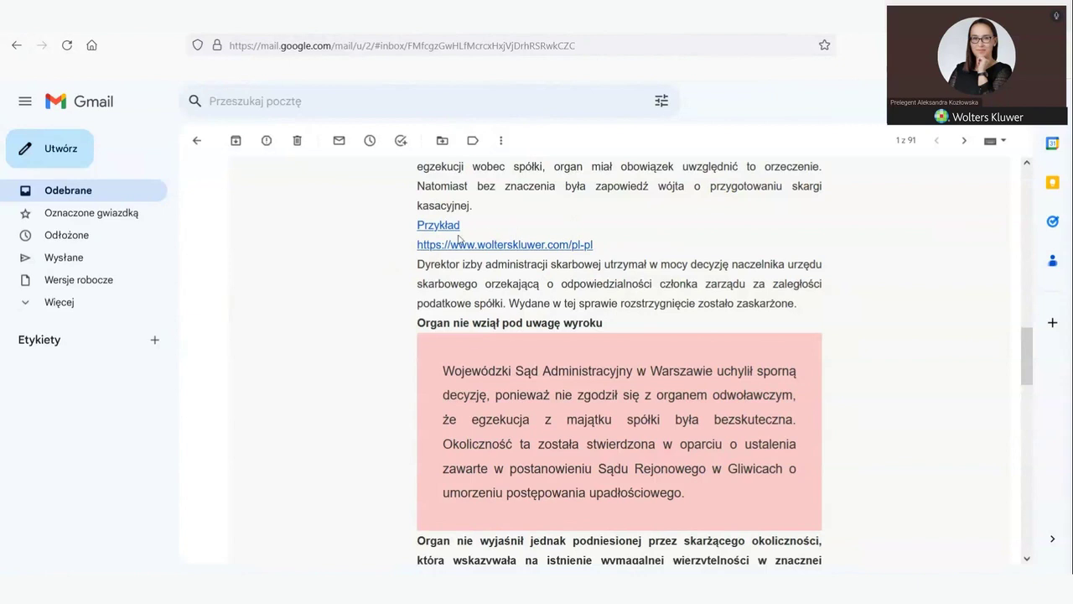
scroll(487, 327, down, 5)
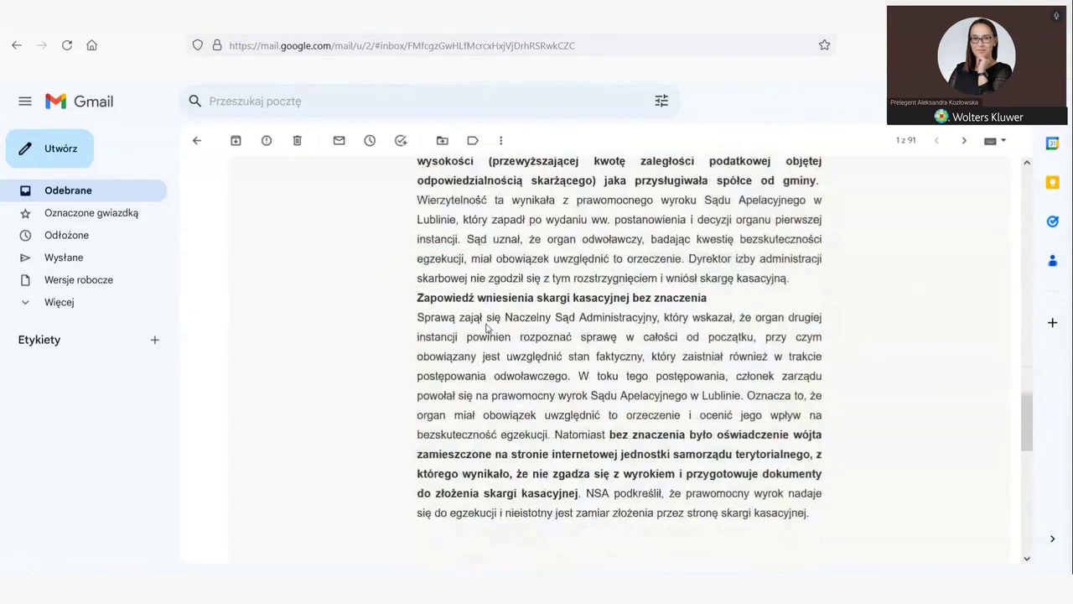
scroll(487, 328, down, 10)
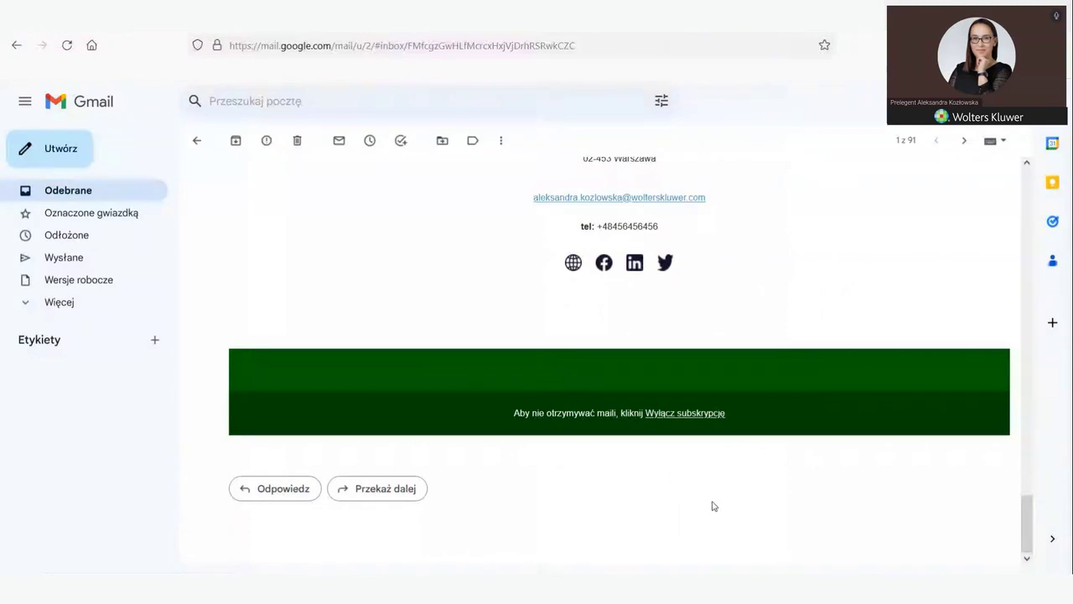
scroll(373, 359, up, 15)
scroll(376, 364, up, 12)
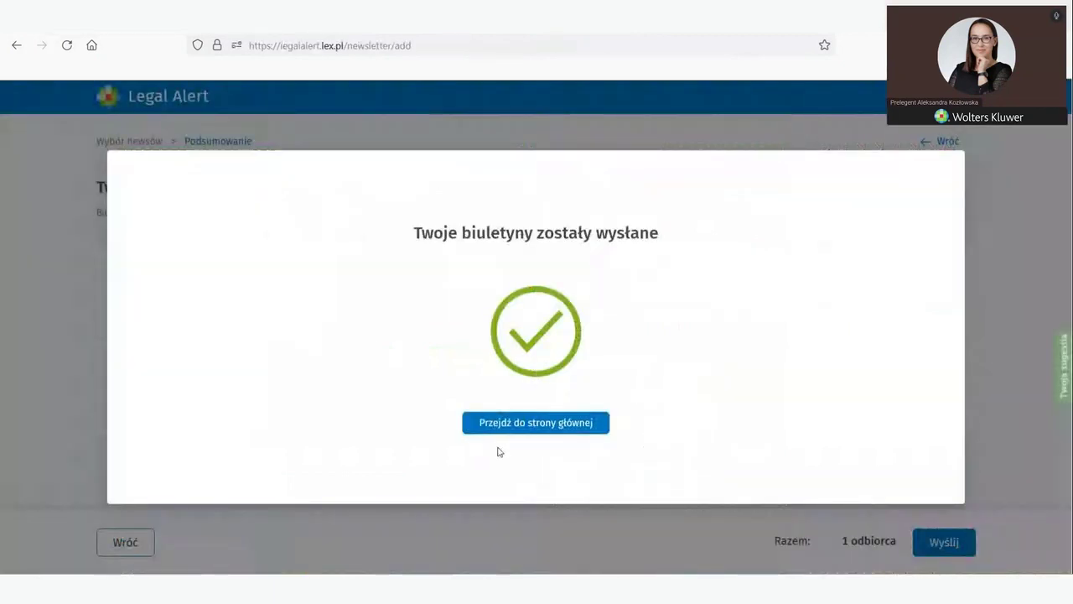
Step: Check that Potwierdzenia shows News dla nowego Klienta at 0% confirmed, then return to the newsletter email
click(503, 424)
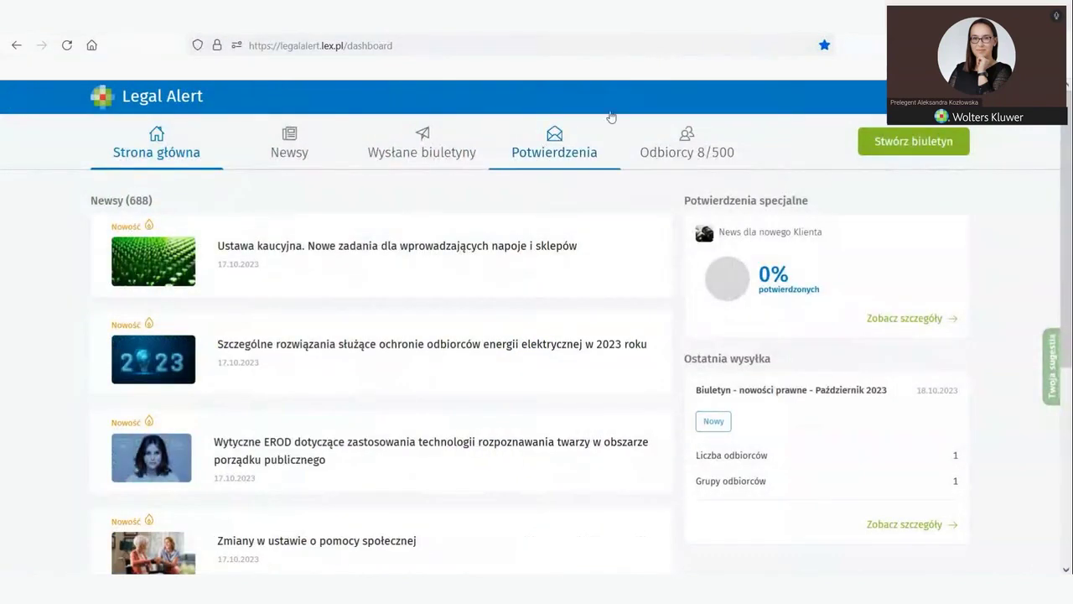
click(554, 145)
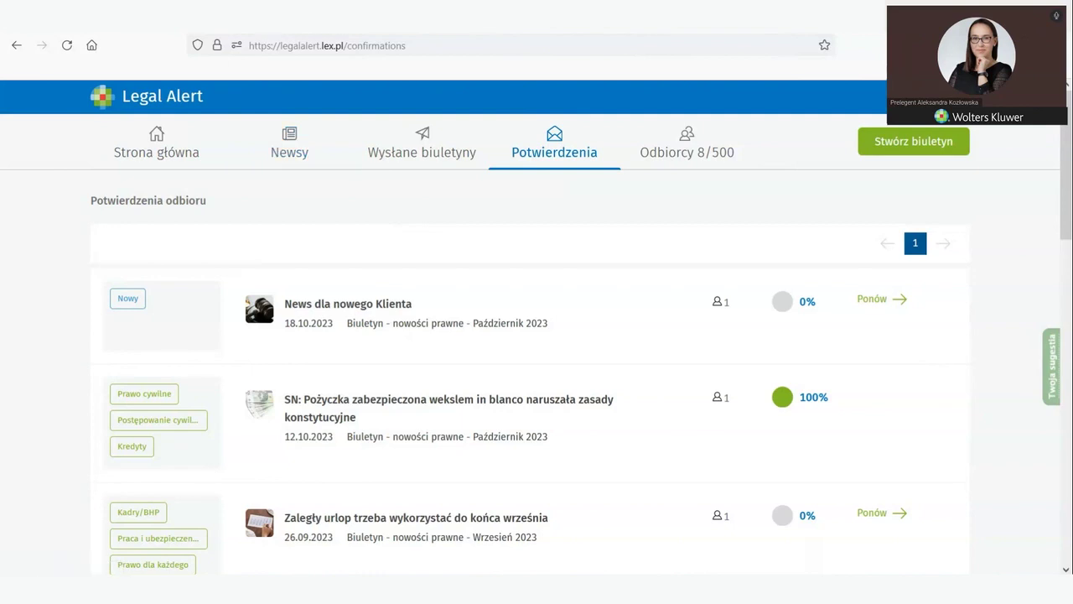
key(ctrl+Tab)
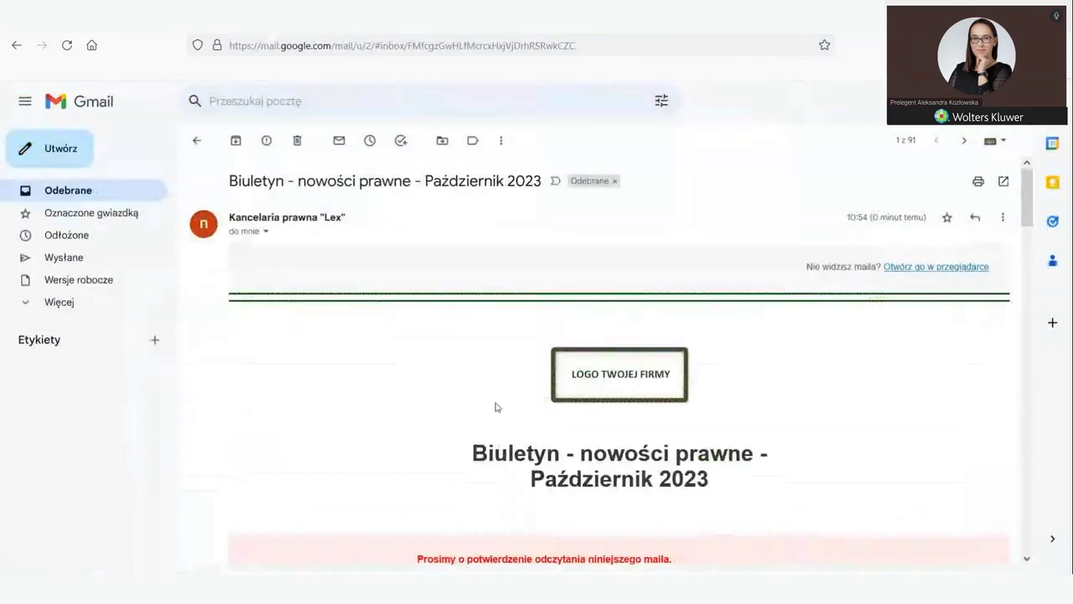
Step: Confirm reading of the October 2023 newsletter, then view Legal Alert's sent bulletins list
scroll(495, 408, down, 2)
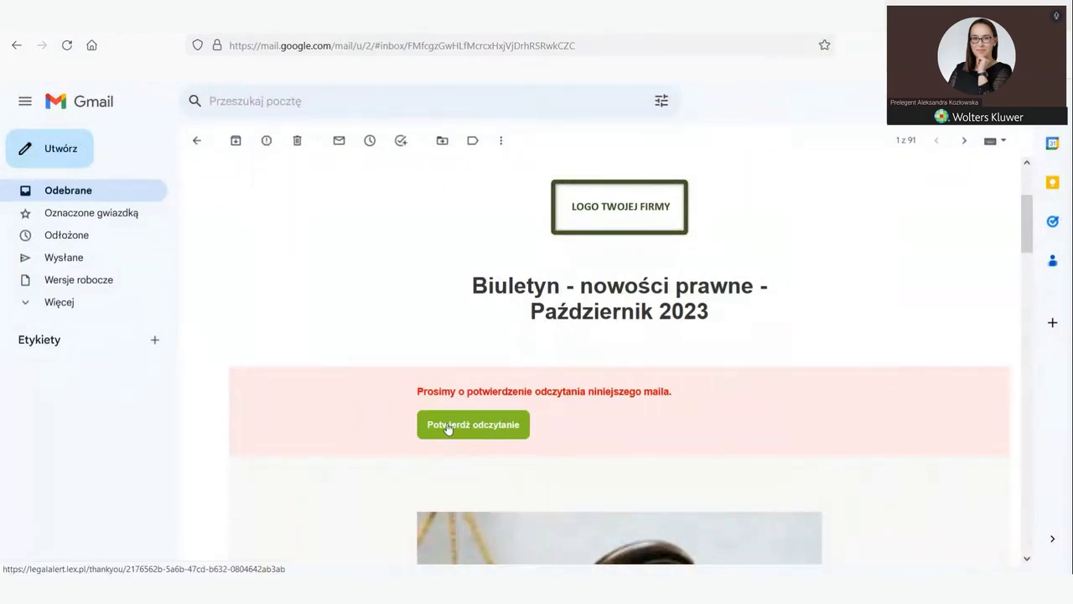
click(447, 428)
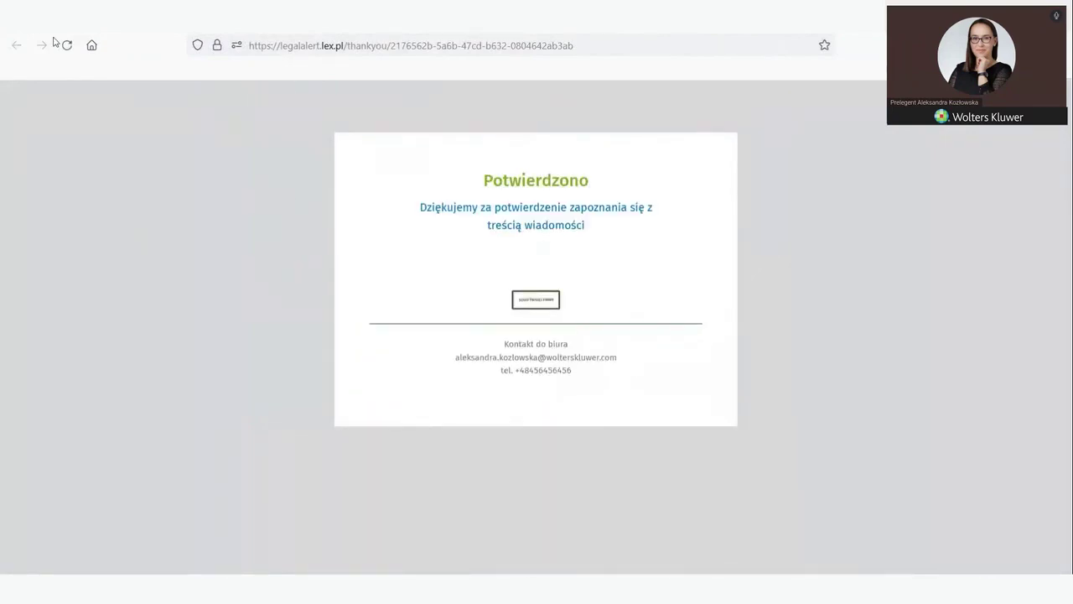
key(ctrl+w)
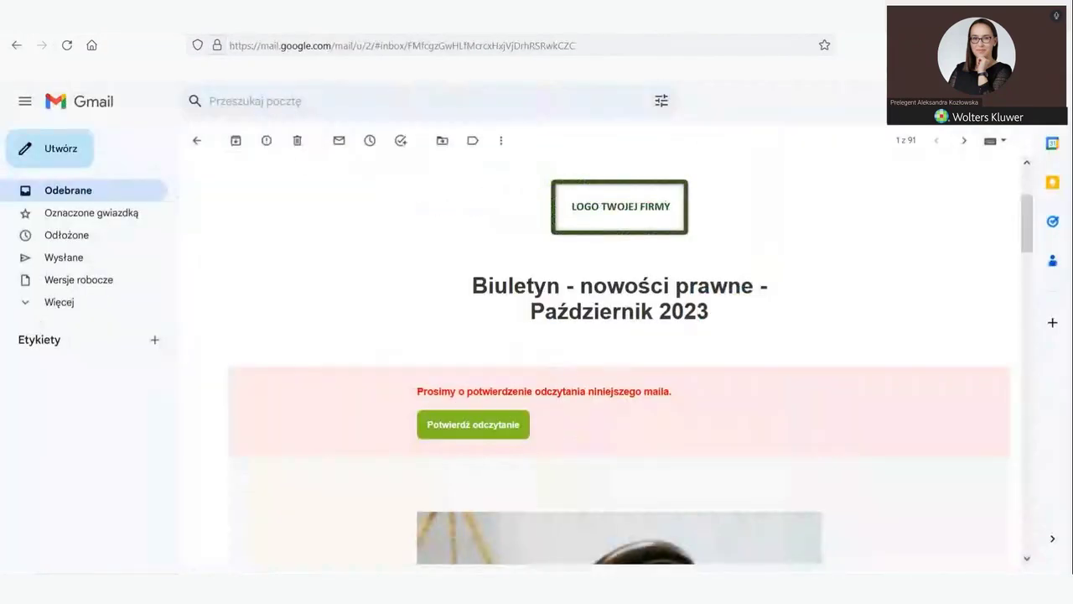
key(ctrl+Tab)
click(413, 153)
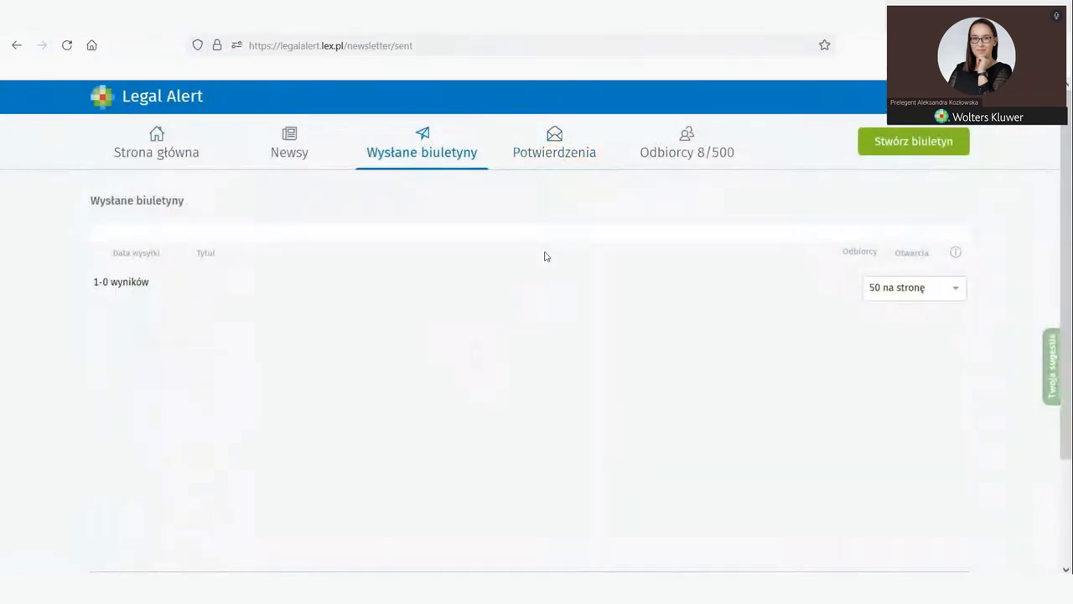
Step: Verify News dla nowego Klienta is 100% confirmed in Potwierdzenia and start a new bulletin
click(556, 156)
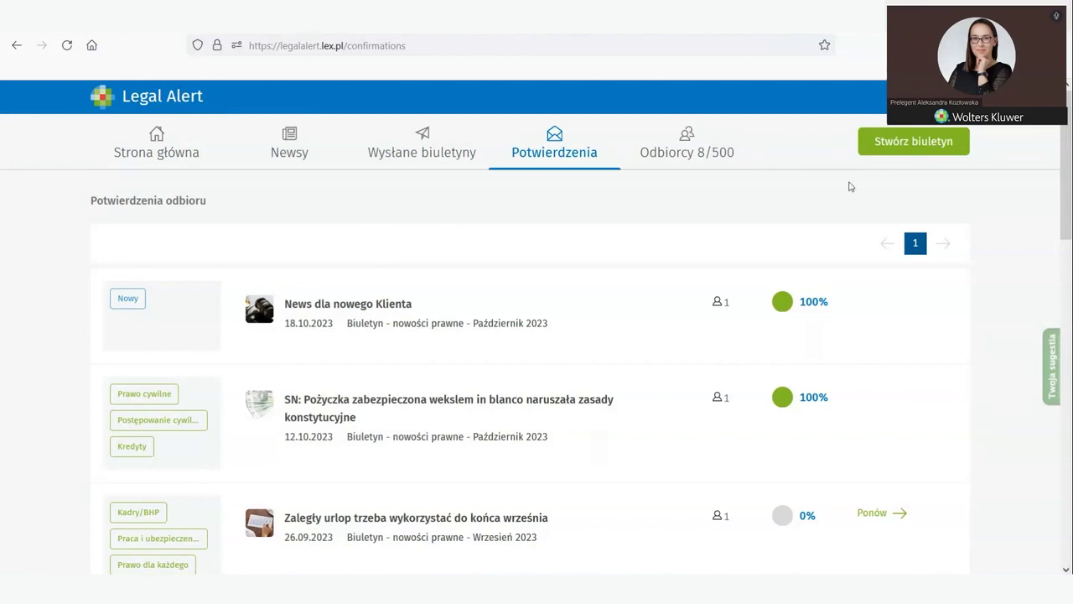
click(909, 154)
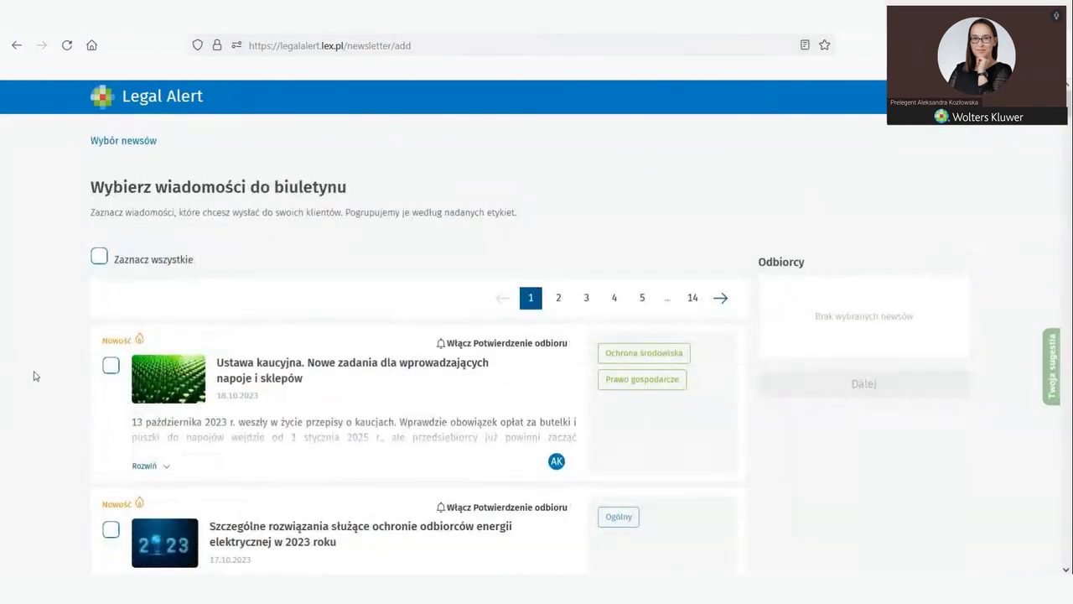
Step: Select the Ustawa kaucyjna, energy-customer protection and EROD facial-recognition news items, then continue to the summary
scroll(58, 390, down, 3)
click(109, 218)
click(110, 384)
click(111, 539)
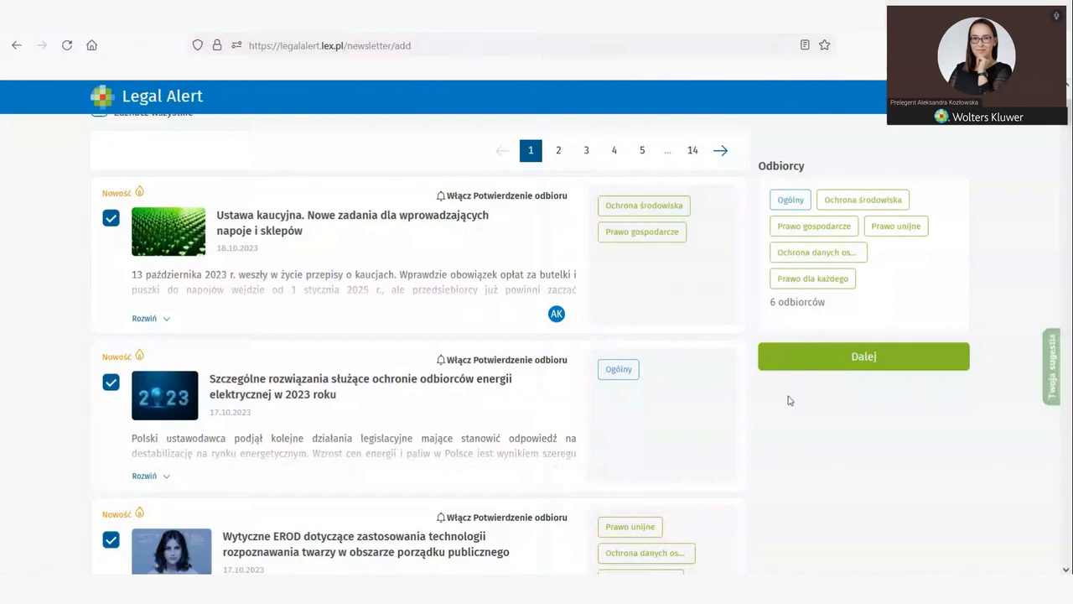
scroll(342, 385, down, 1)
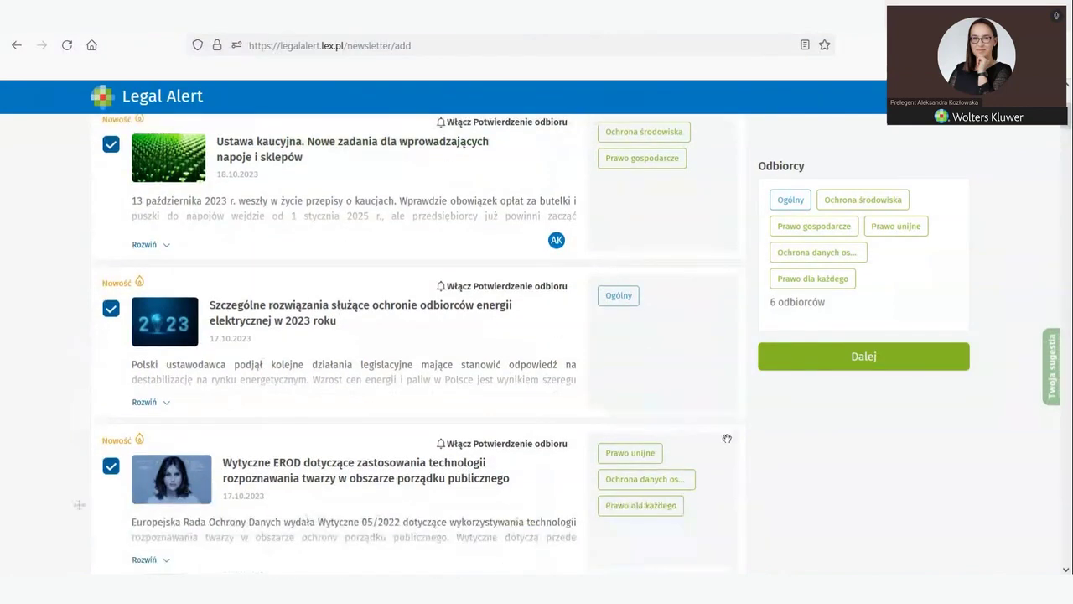
click(858, 367)
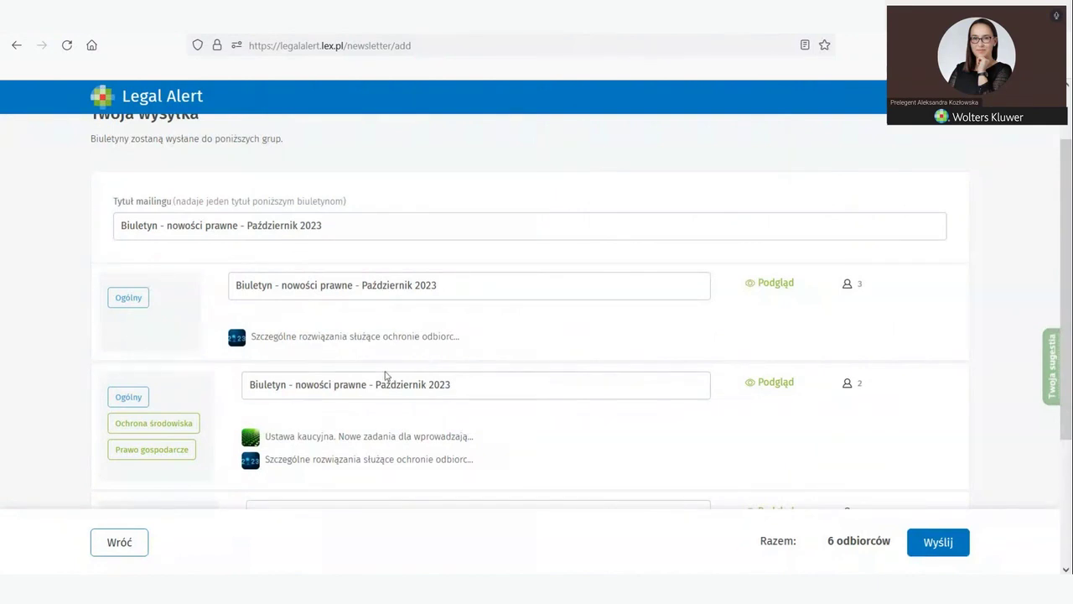
Step: Review the recipient lists of the first version (3 recipients) and second version (2 recipients)
scroll(386, 366, down, 3)
scroll(385, 367, up, 3)
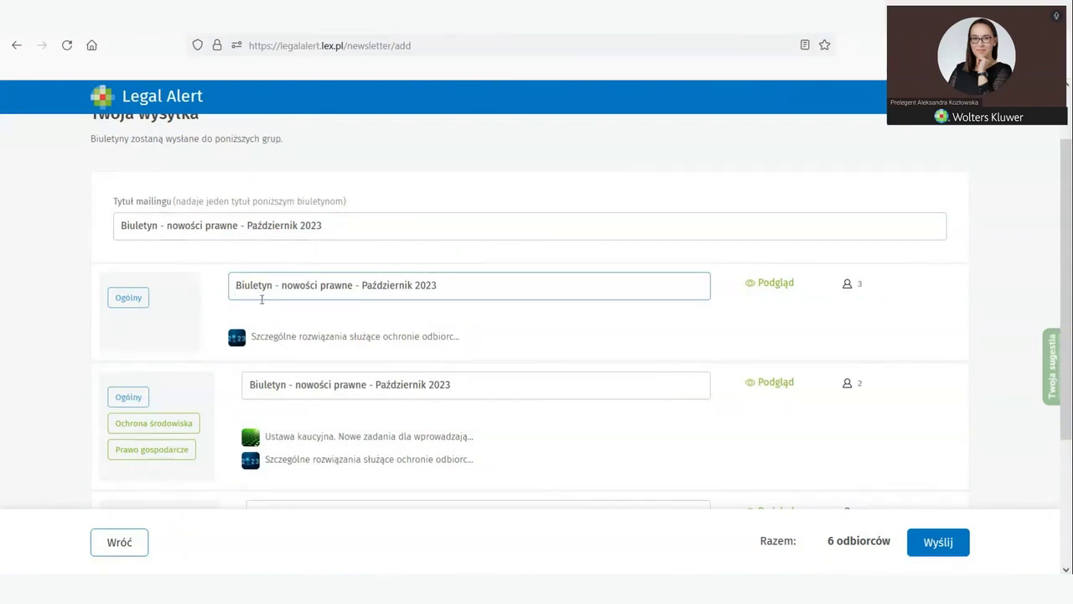
click(849, 292)
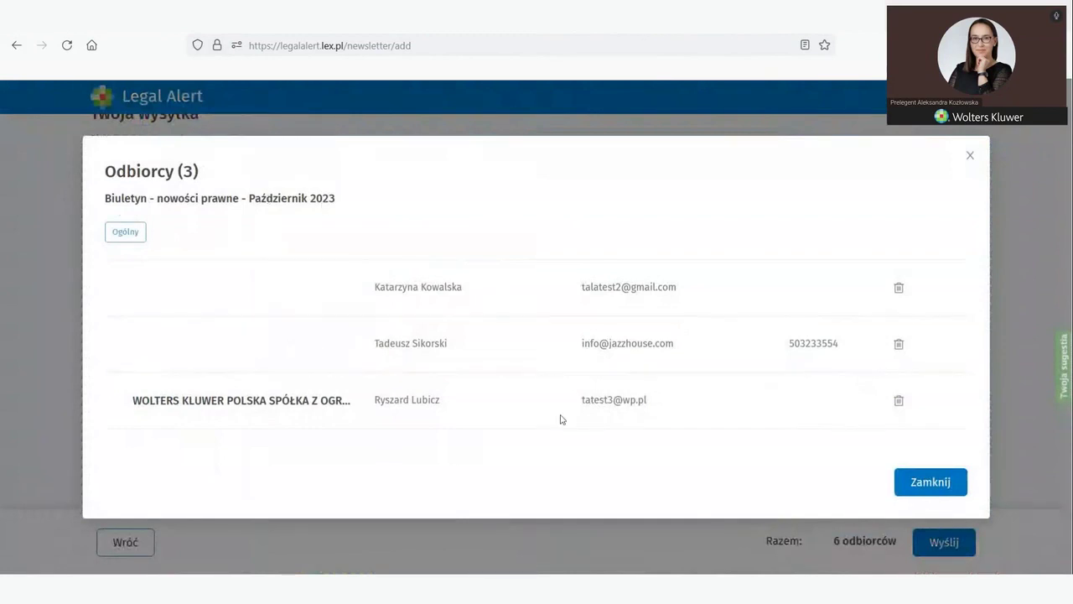
click(969, 157)
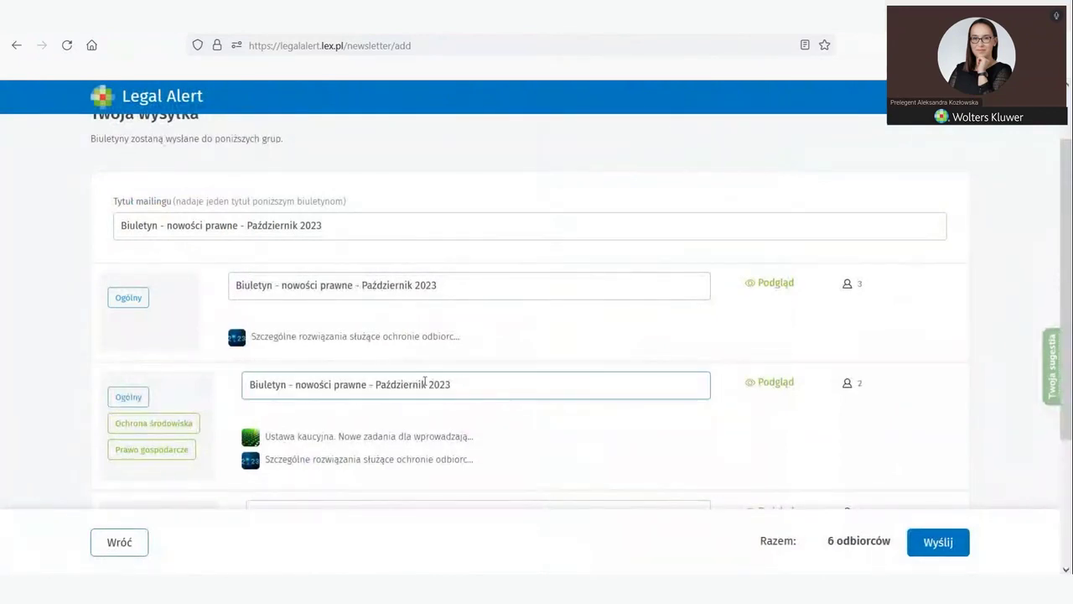
click(447, 289)
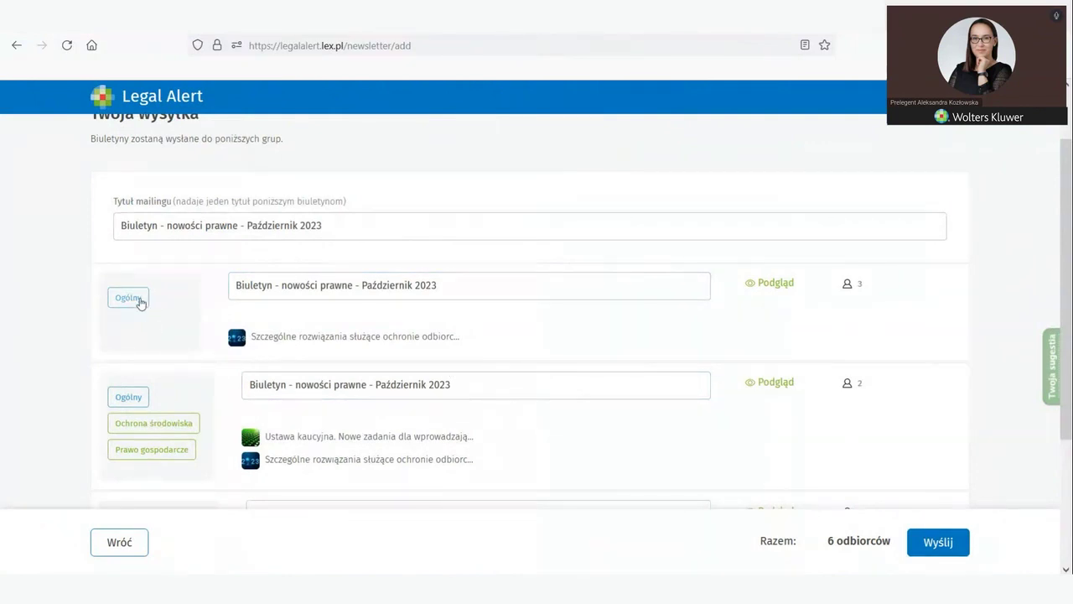
scroll(336, 393, down, 3)
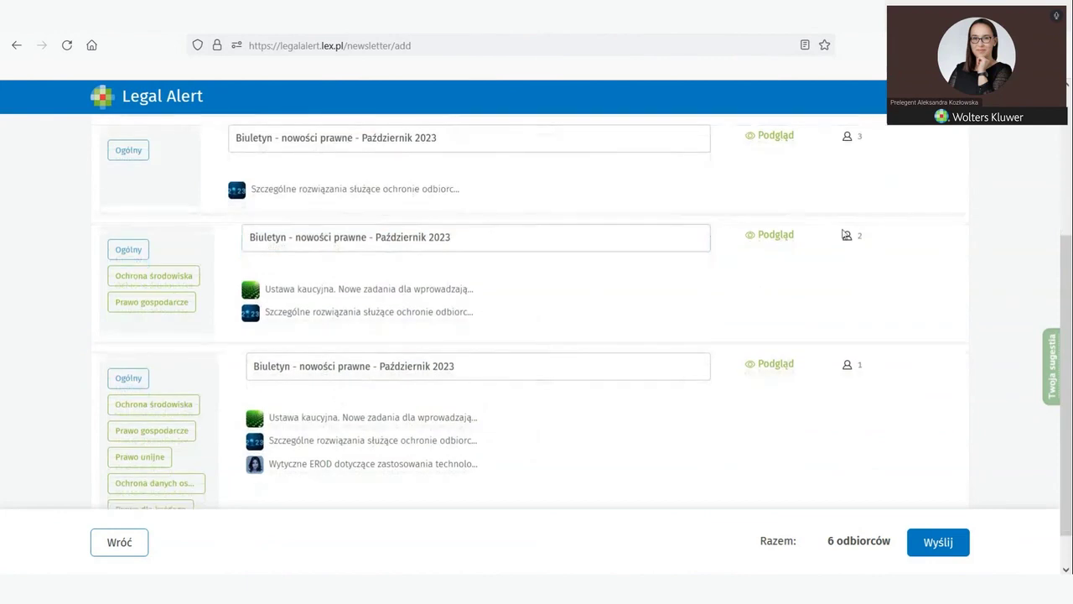
click(847, 237)
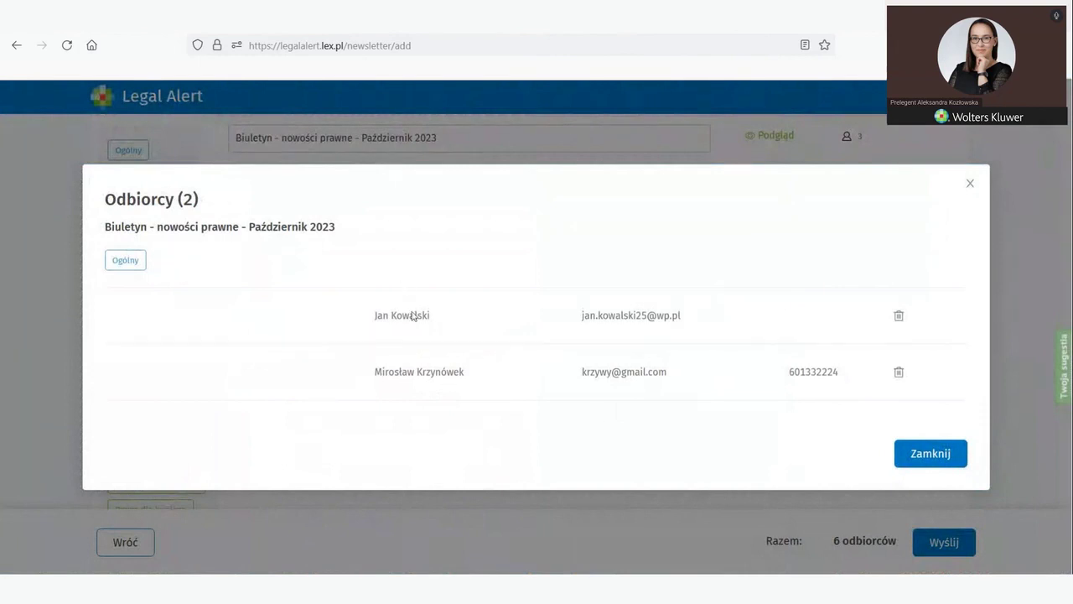
click(968, 184)
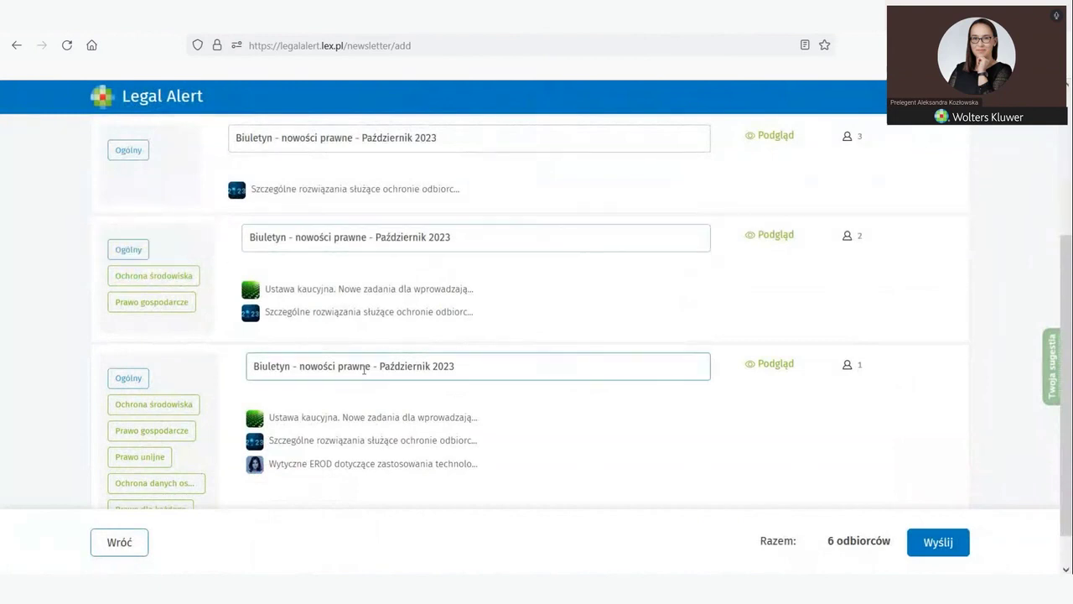
Step: Review the third version's single recipient
click(335, 237)
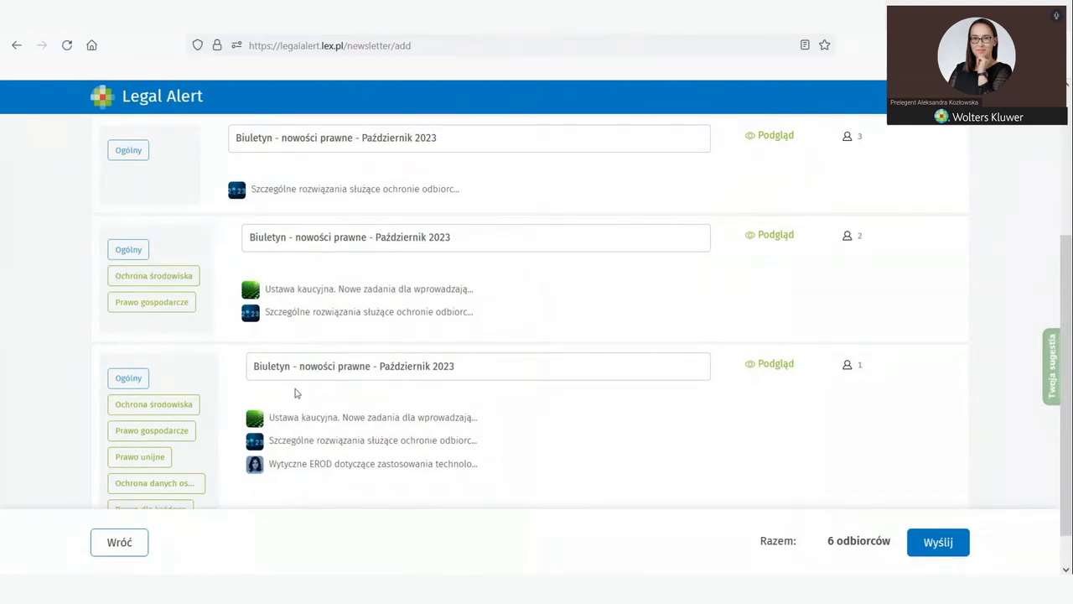
click(849, 365)
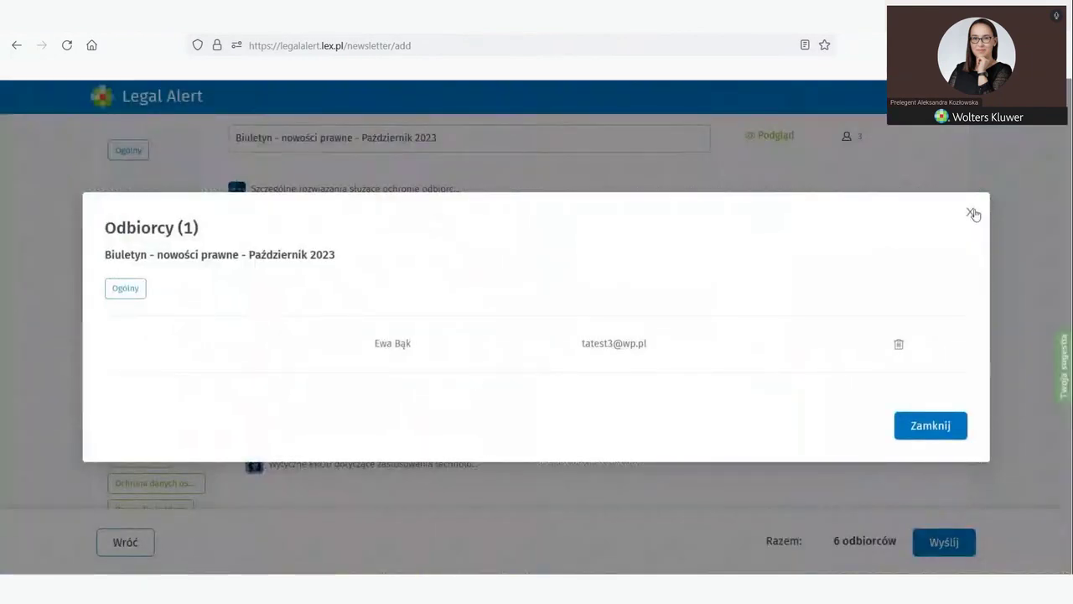
click(971, 213)
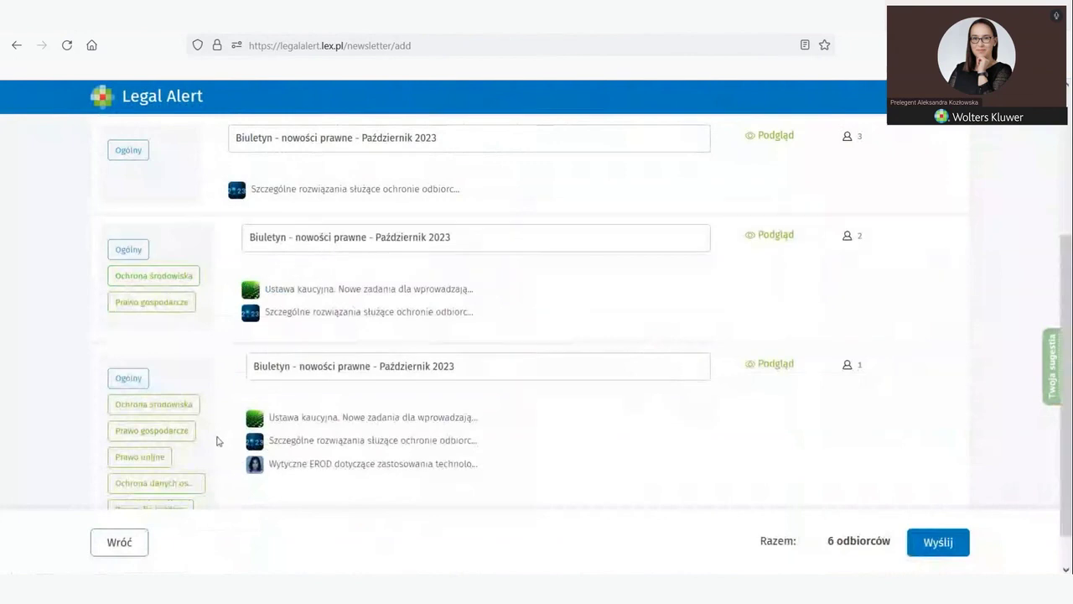
scroll(283, 448, down, 1)
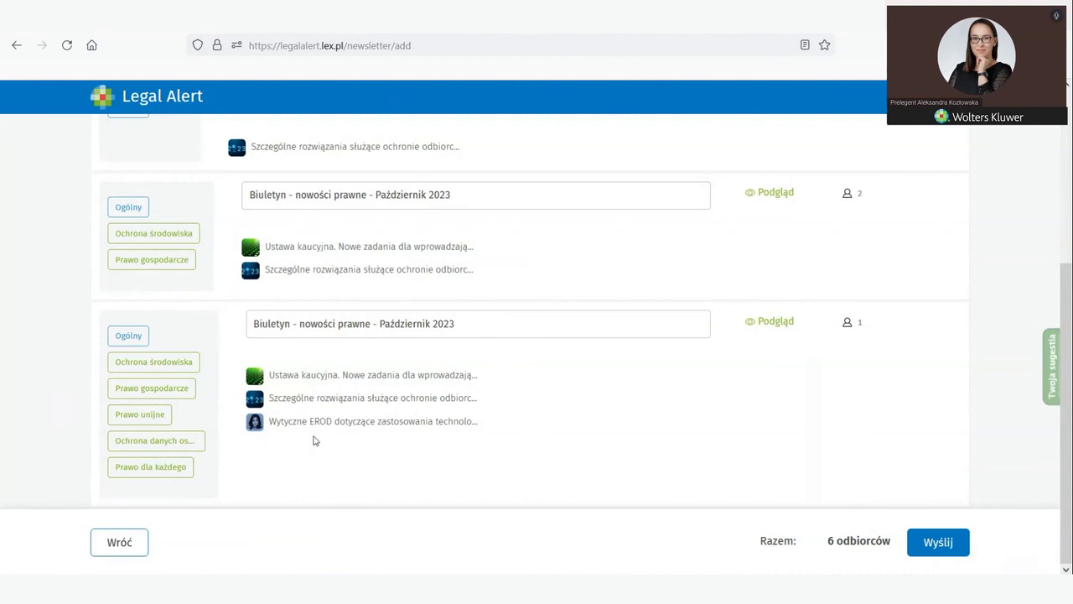
scroll(315, 440, up, 2)
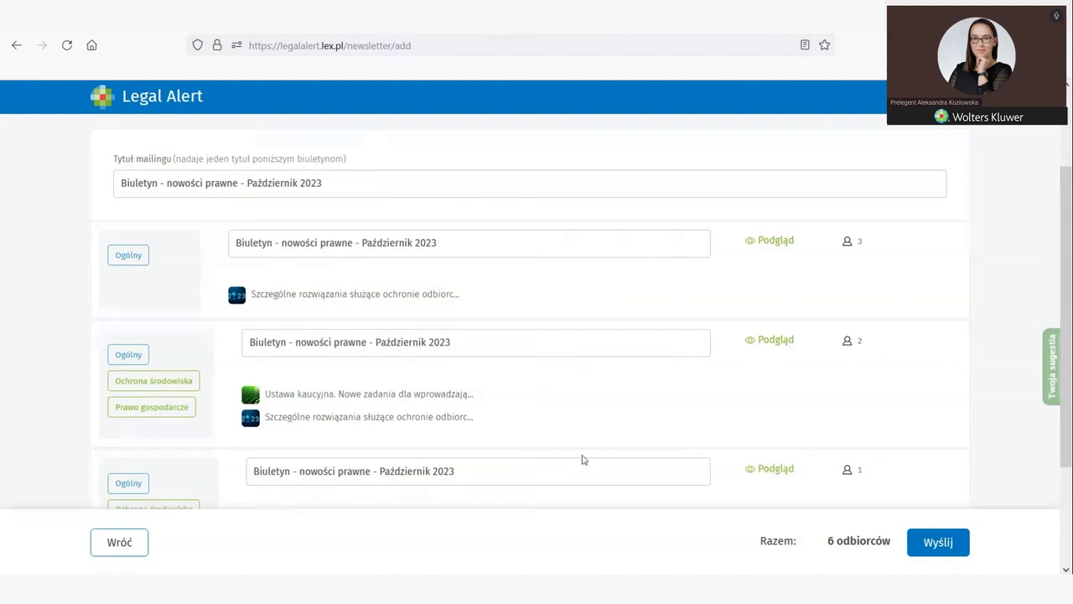
Step: Check the third version's title and recheck the first and third versions' recipients
click(531, 458)
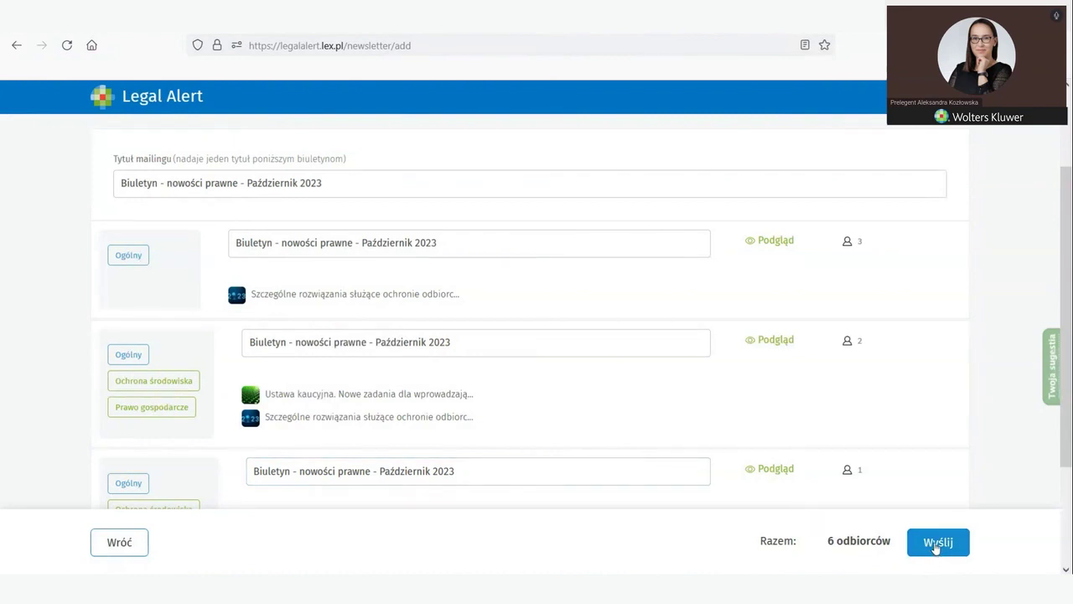
click(847, 245)
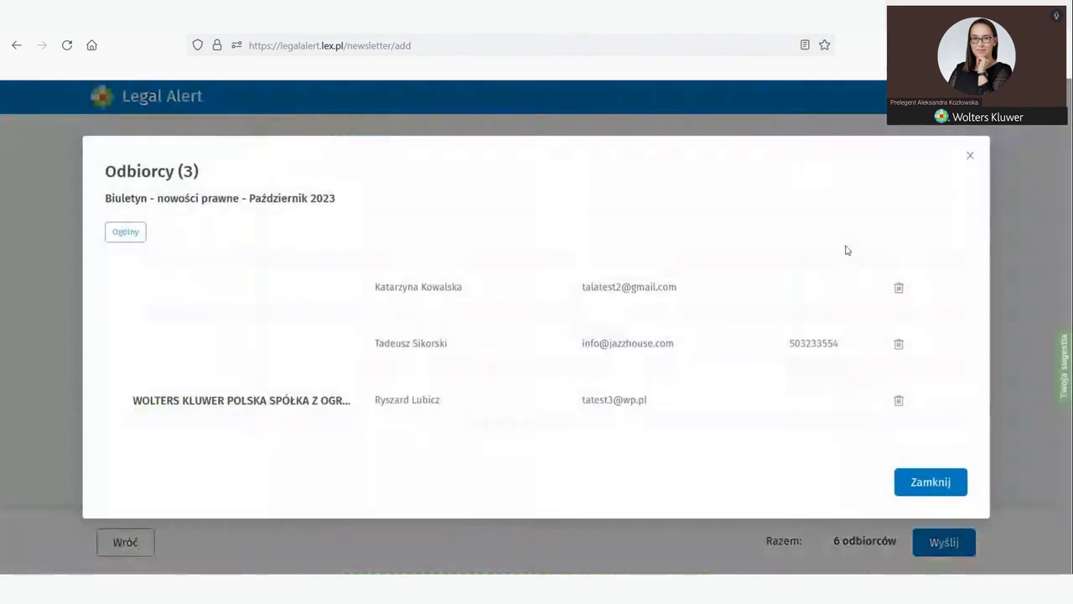
click(969, 156)
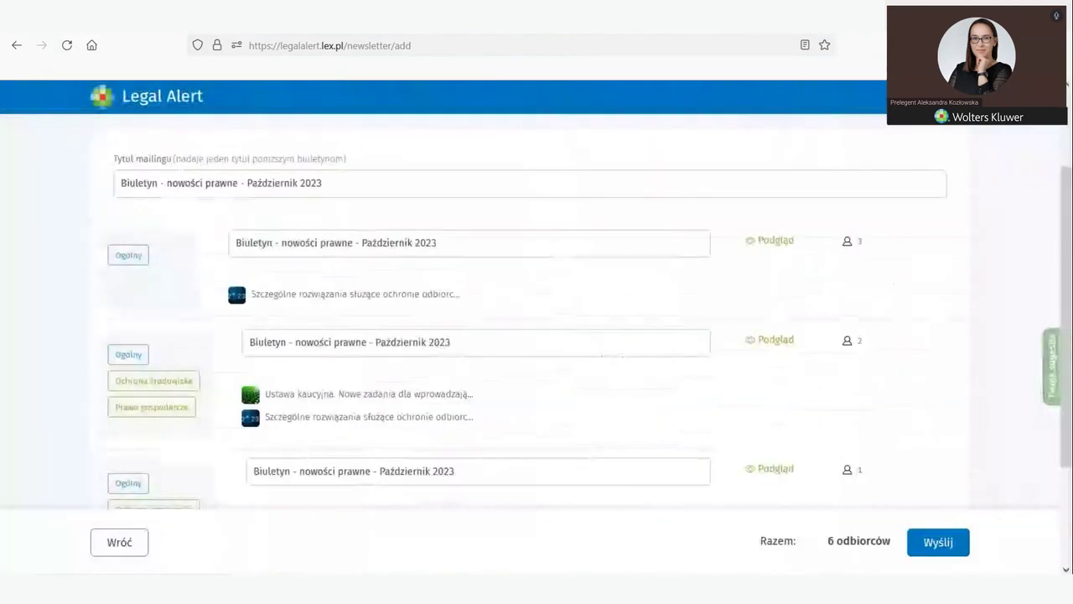
scroll(793, 411, down, 3)
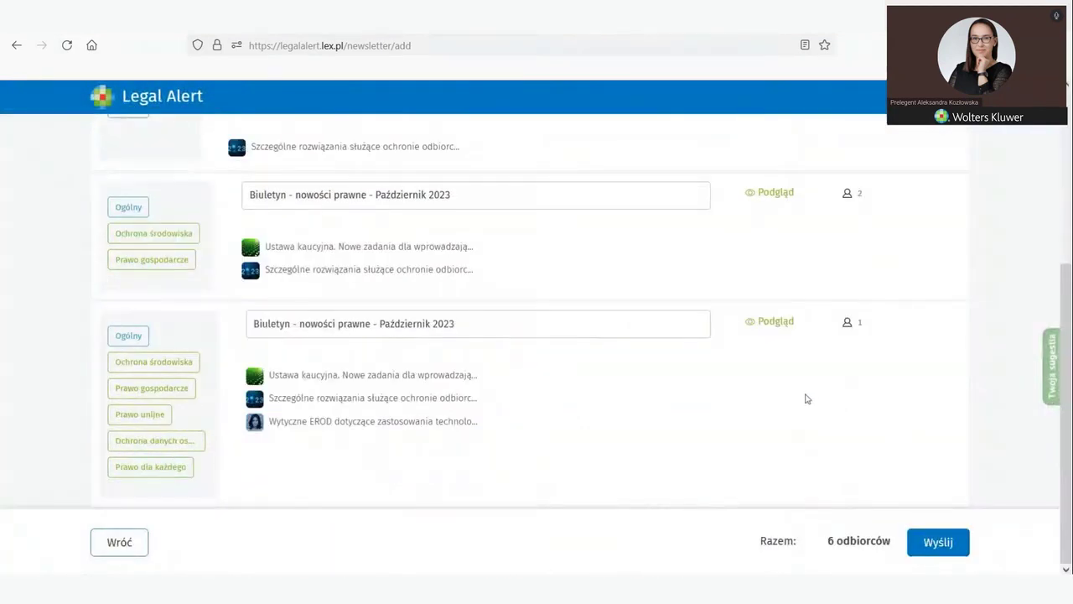
click(848, 324)
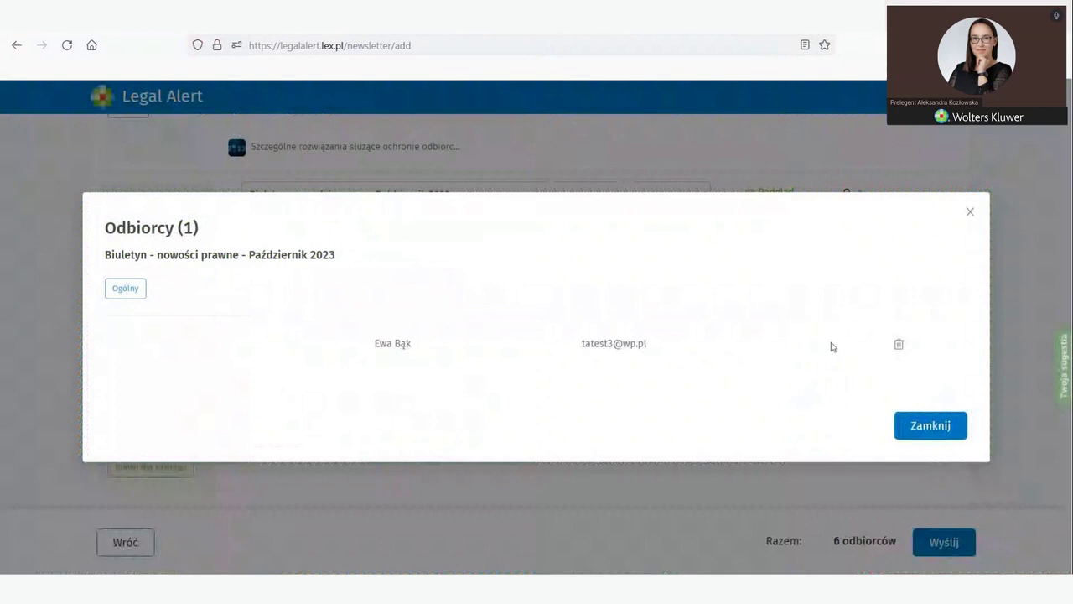
click(969, 213)
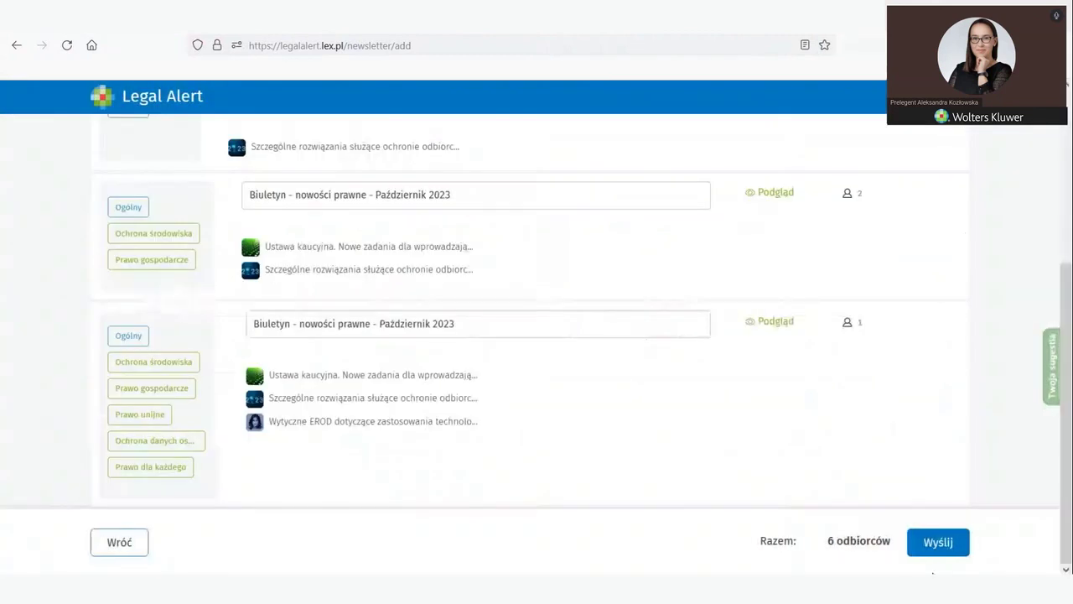
Step: Send the three bulletin versions to all 6 recipients and check delivery in WP Poczta
click(941, 543)
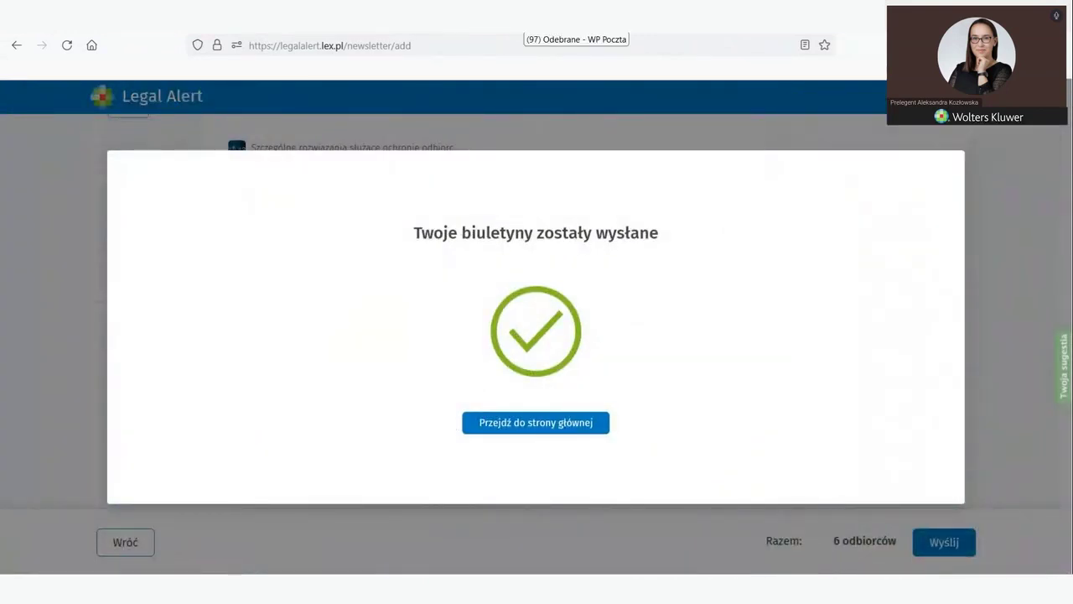
click(570, 17)
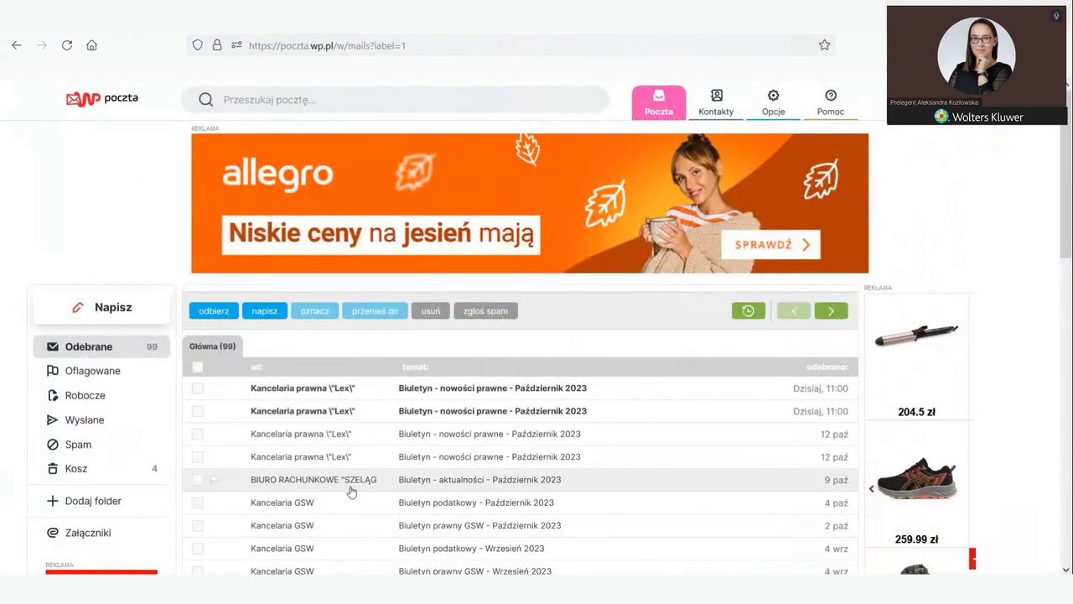
Step: Read the second of today's Kancelaria prawna Lex newsletter emails and return to Odebrane
click(408, 406)
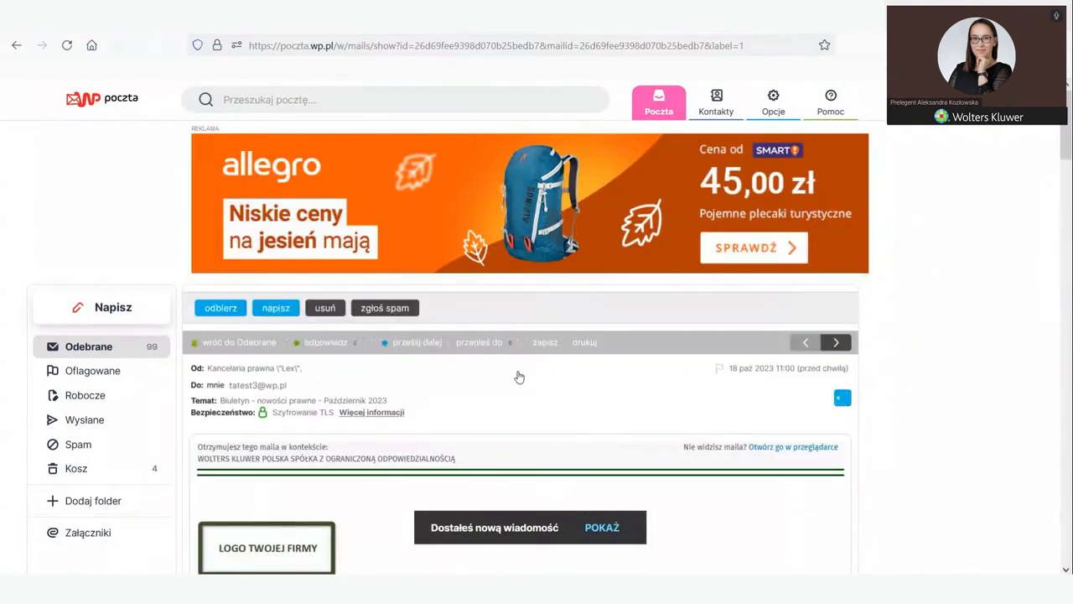
scroll(494, 376, down, 5)
scroll(496, 380, down, 10)
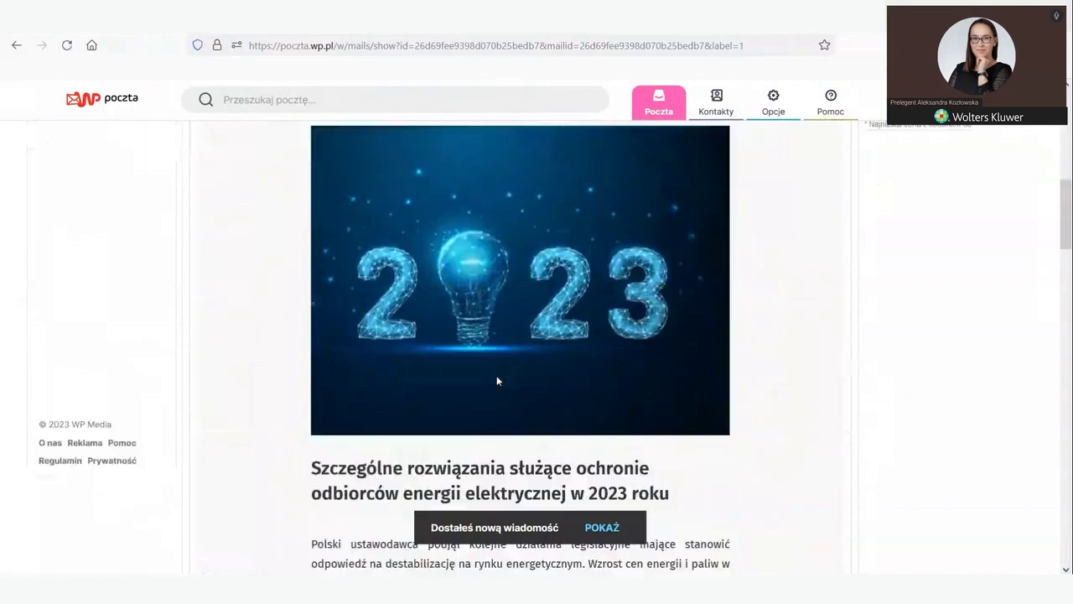
scroll(498, 383, down, 5)
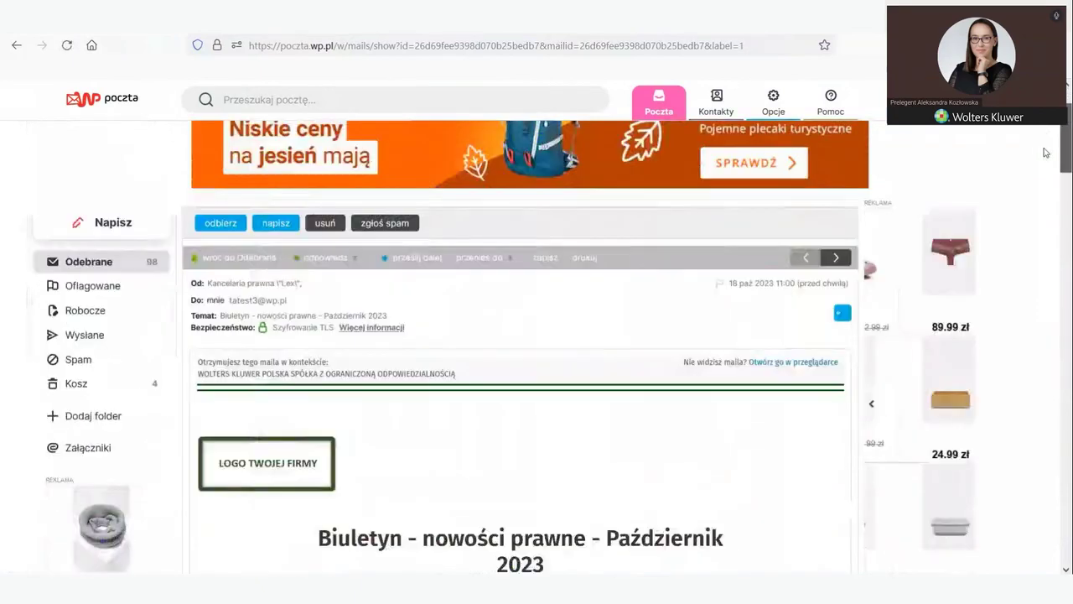
drag(1045, 152, 994, 118)
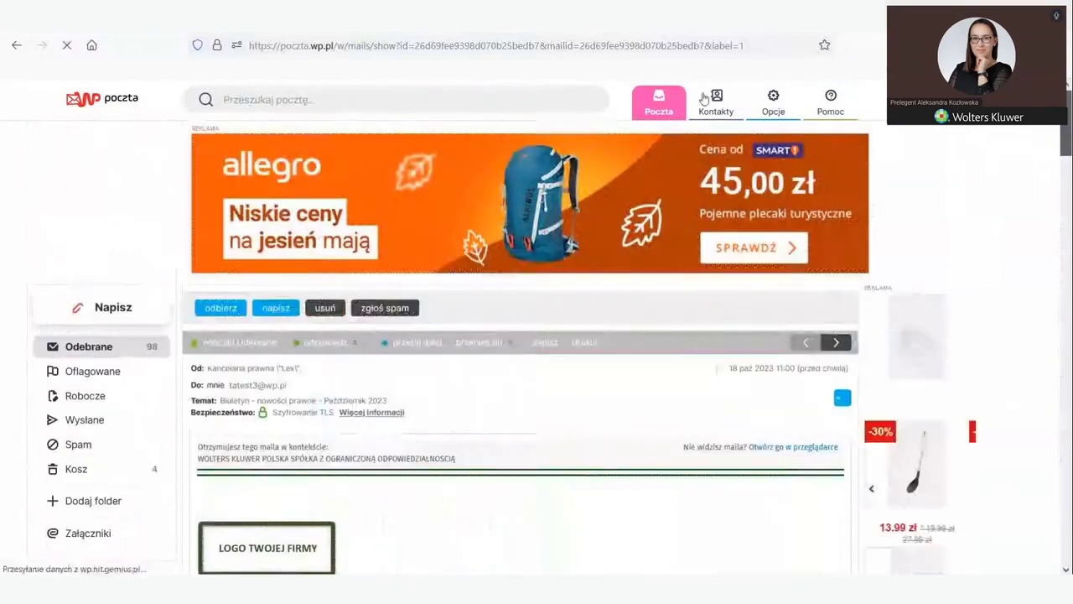
click(77, 347)
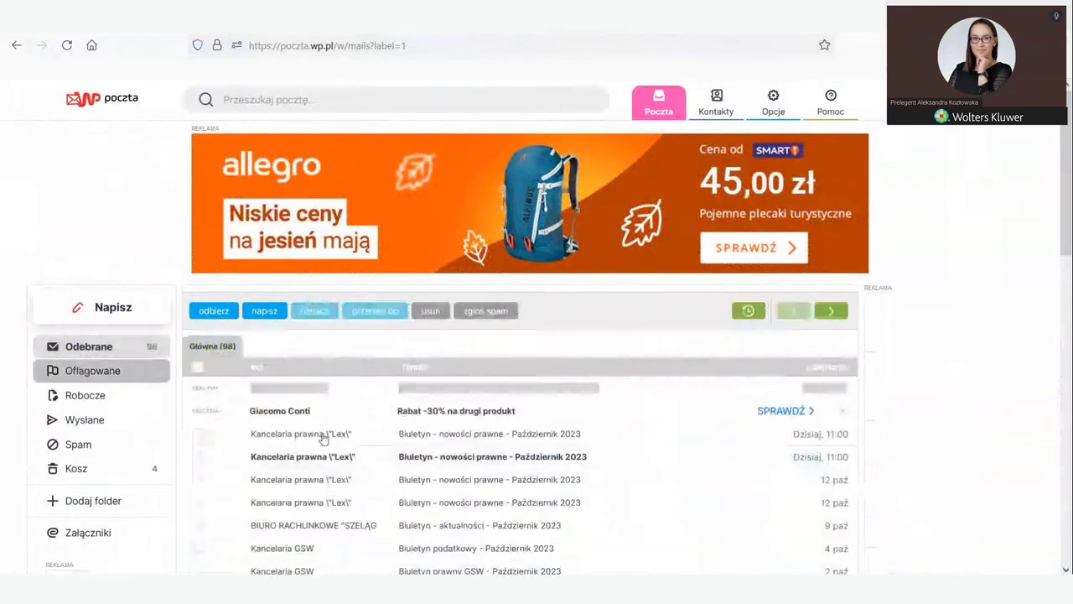
Step: Open the other Kancelaria prawna Lex newsletter email and scroll through its three articles
click(249, 457)
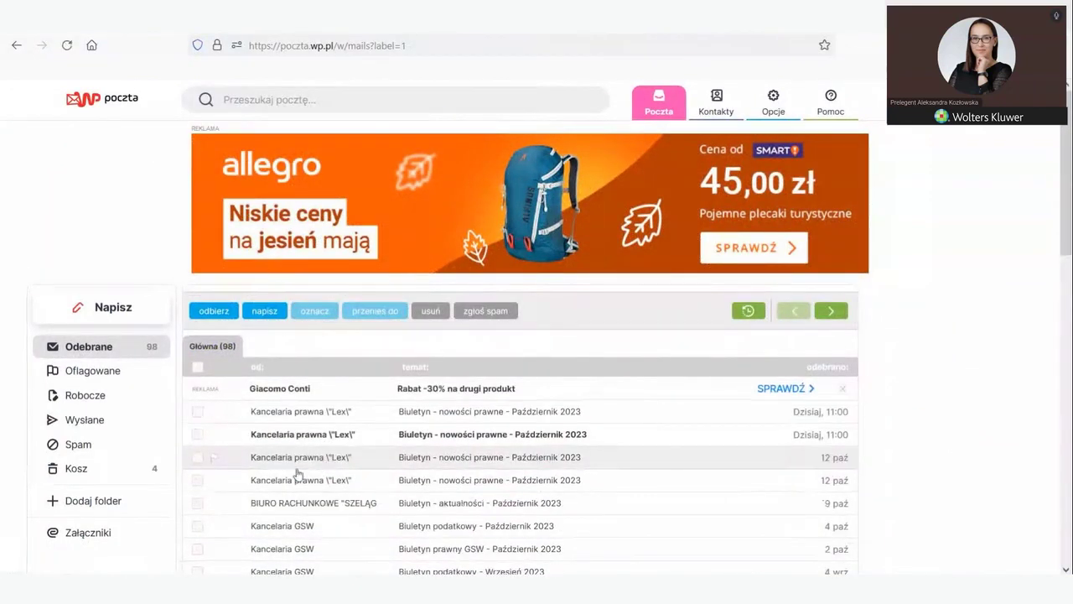
click(295, 436)
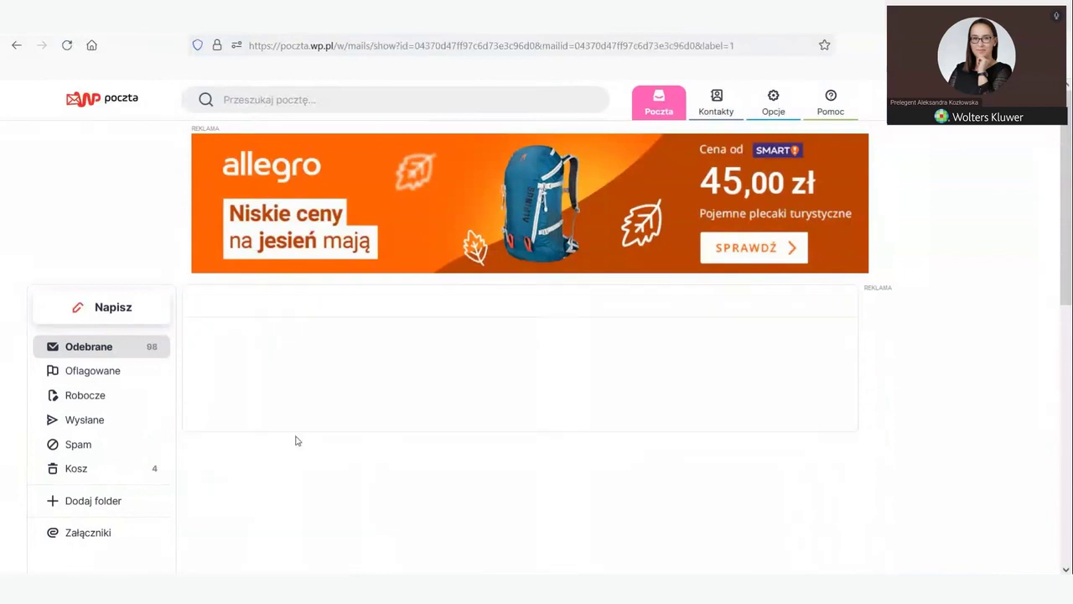
scroll(516, 453, down, 3)
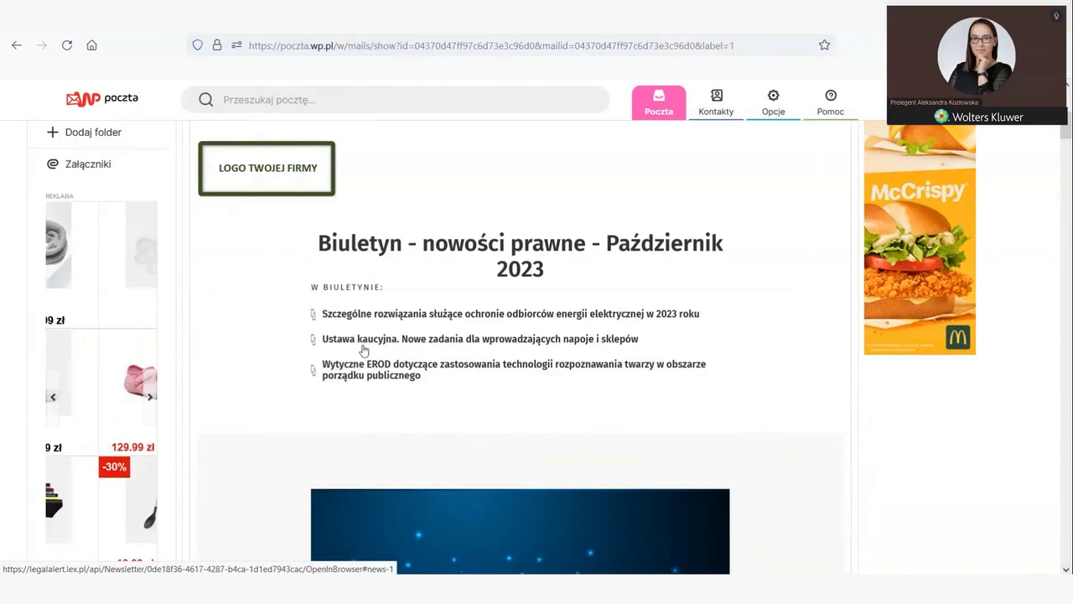
scroll(382, 332, down, 2)
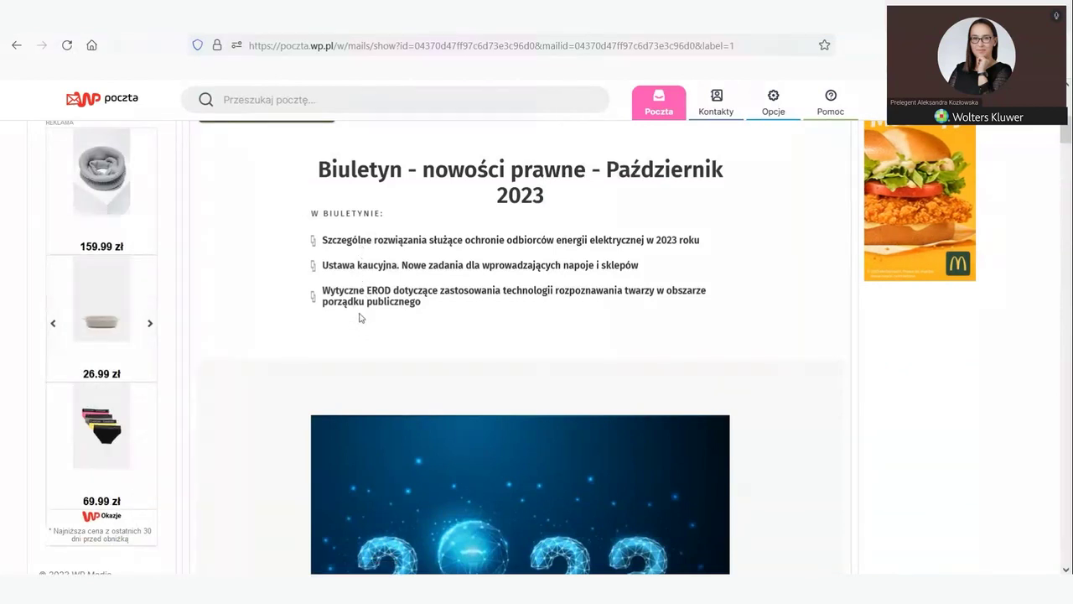
Step: Open the Ustawa kaucyjna article online, then return and read it in the email
click(347, 266)
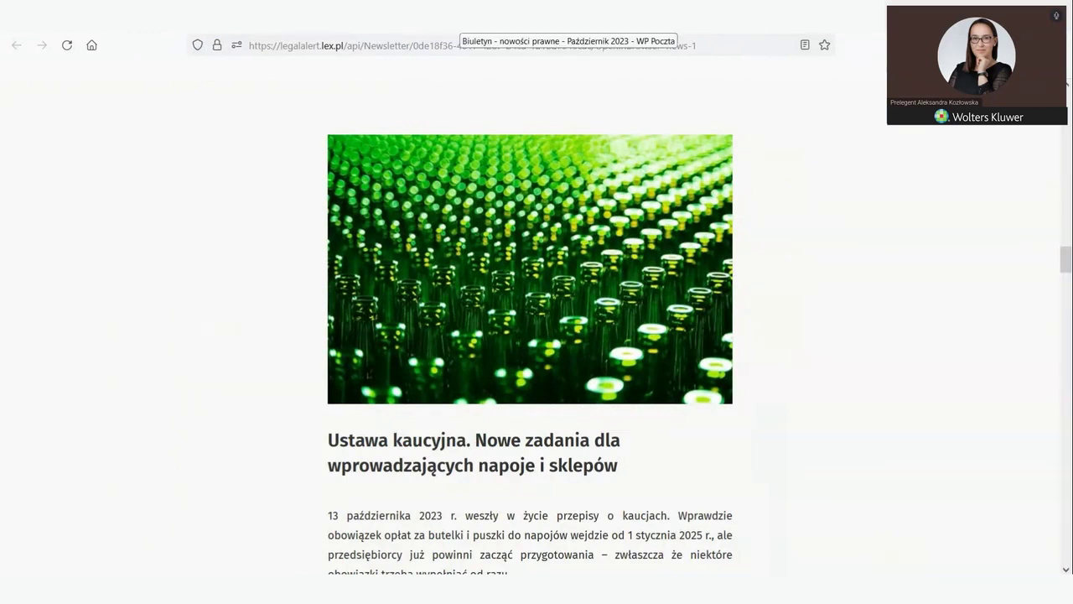
click(465, 21)
scroll(528, 416, down, 4)
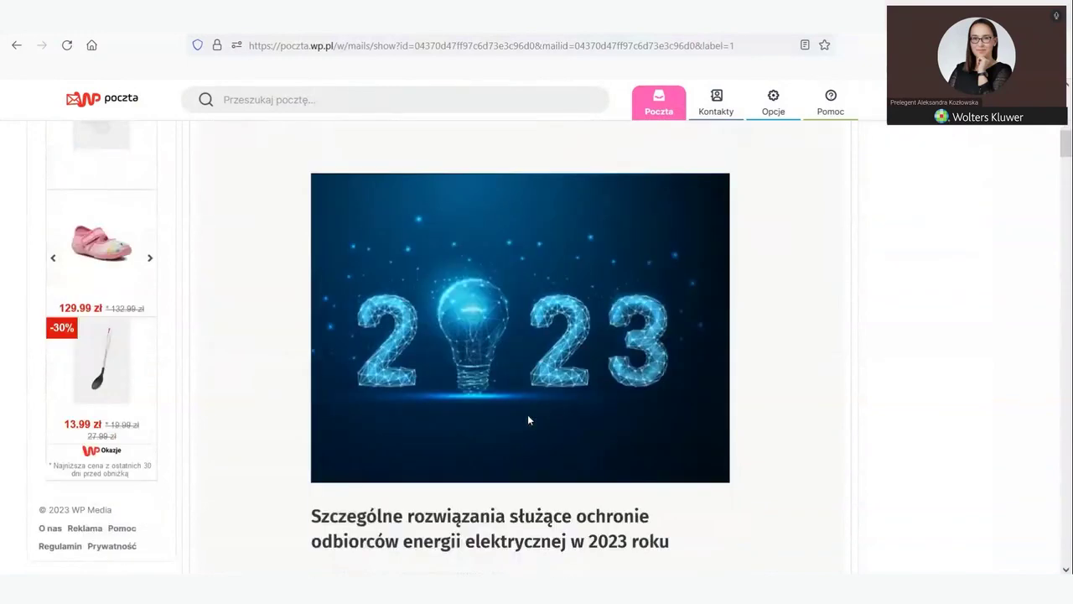
scroll(530, 415, down, 15)
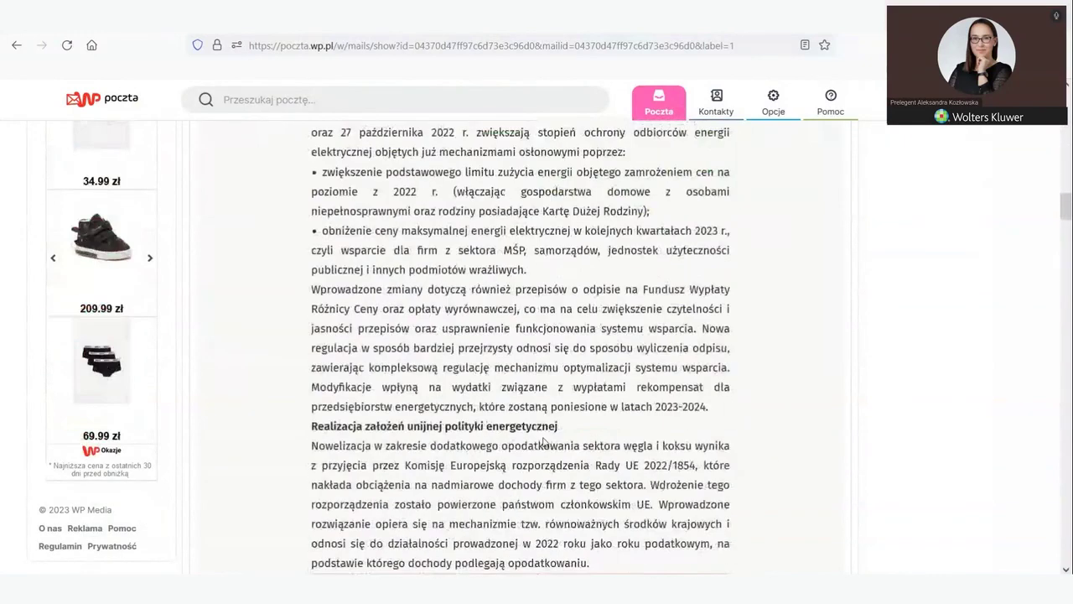
scroll(546, 439, down, 15)
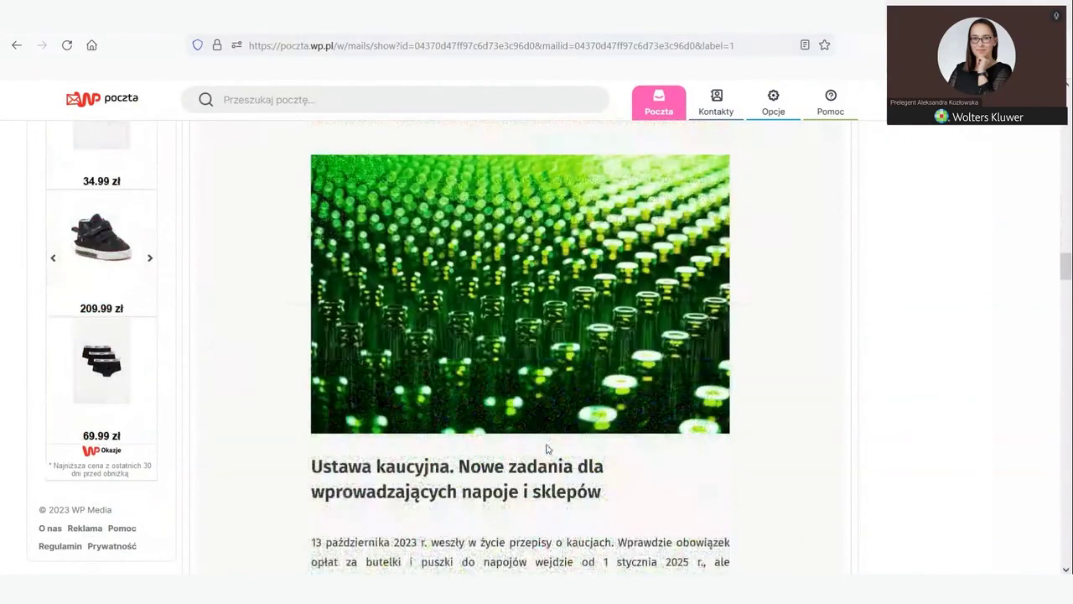
scroll(546, 451, down, 10)
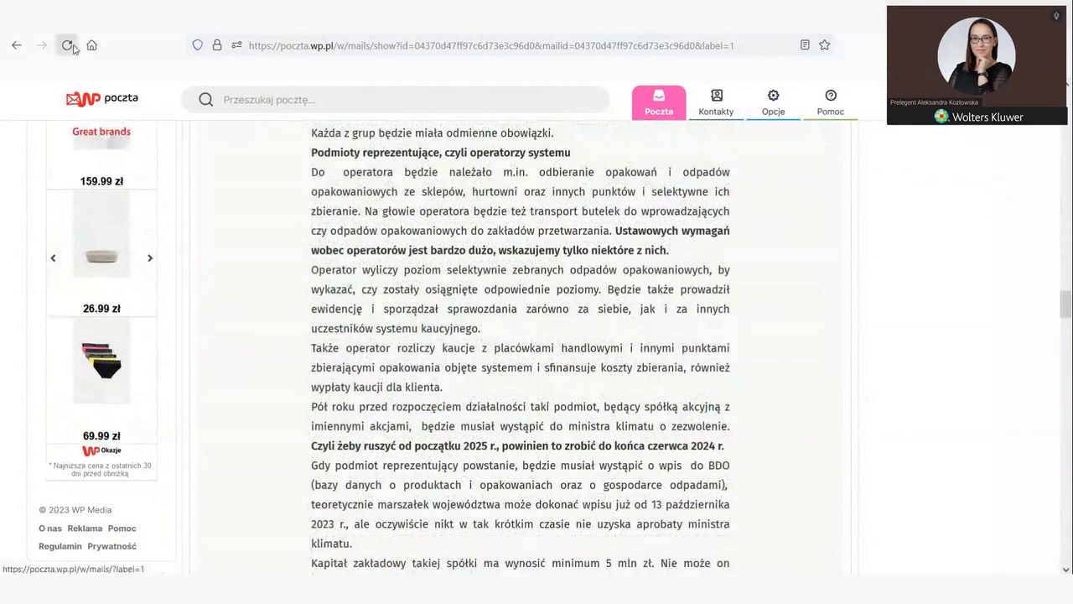
Step: Go back to Legal Alert's home page and view the Wysłane biuletyny list
key(ctrl+Tab)
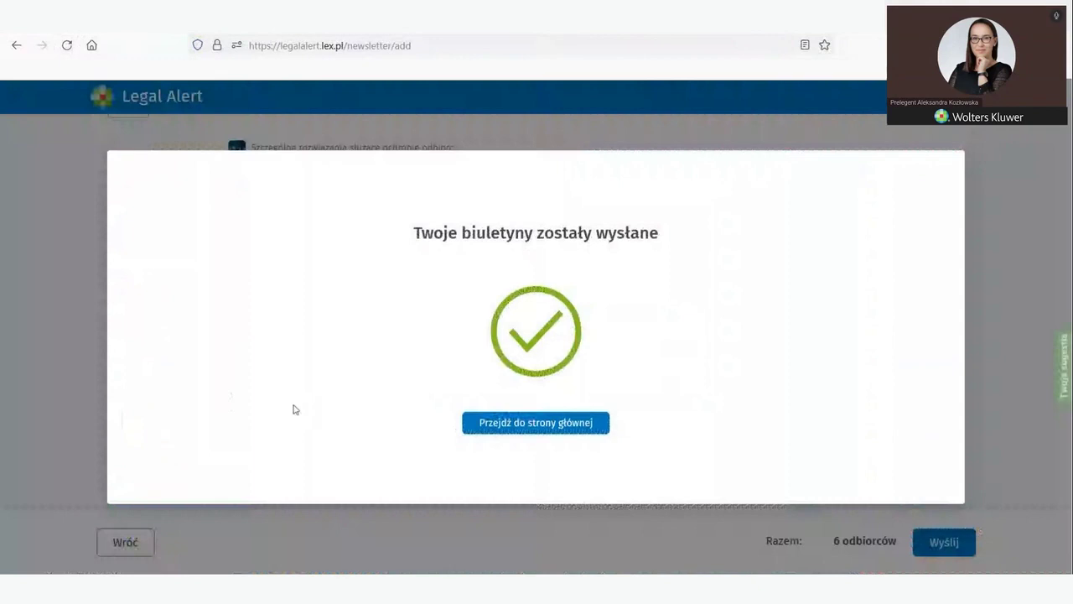
click(527, 426)
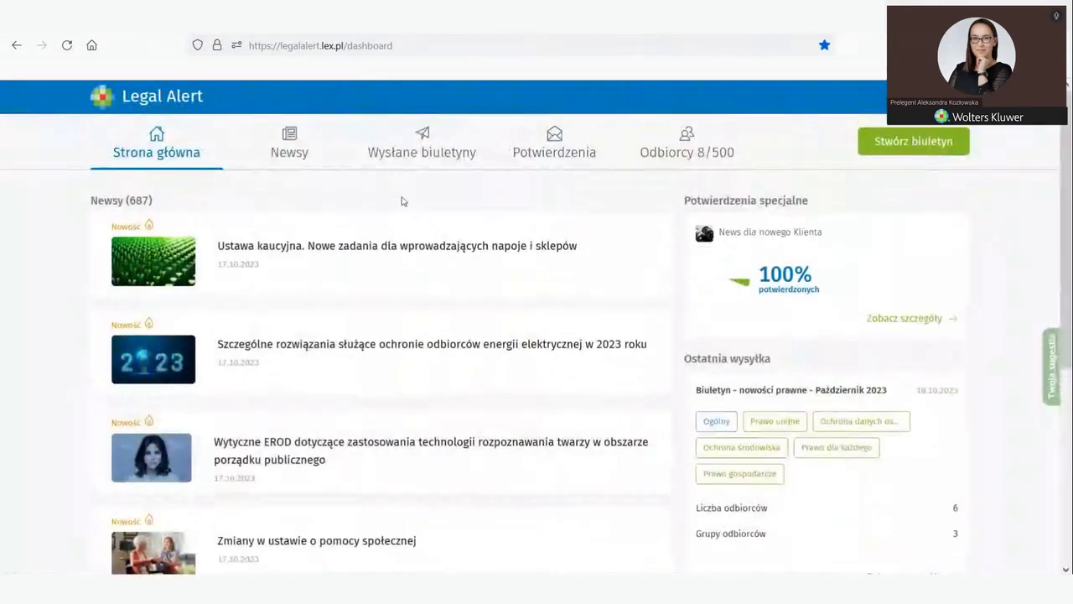
click(421, 150)
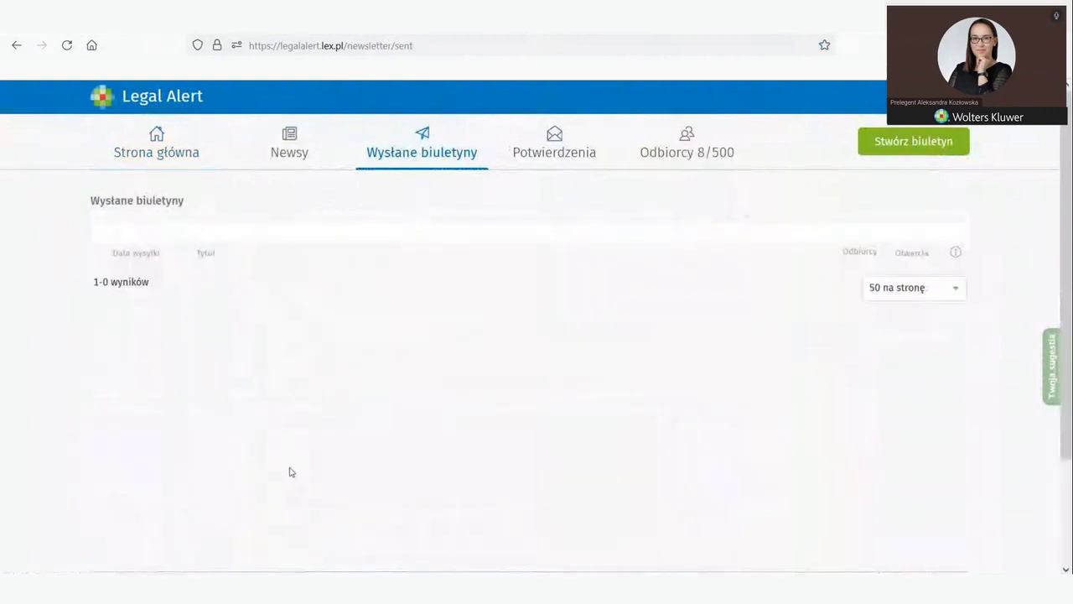